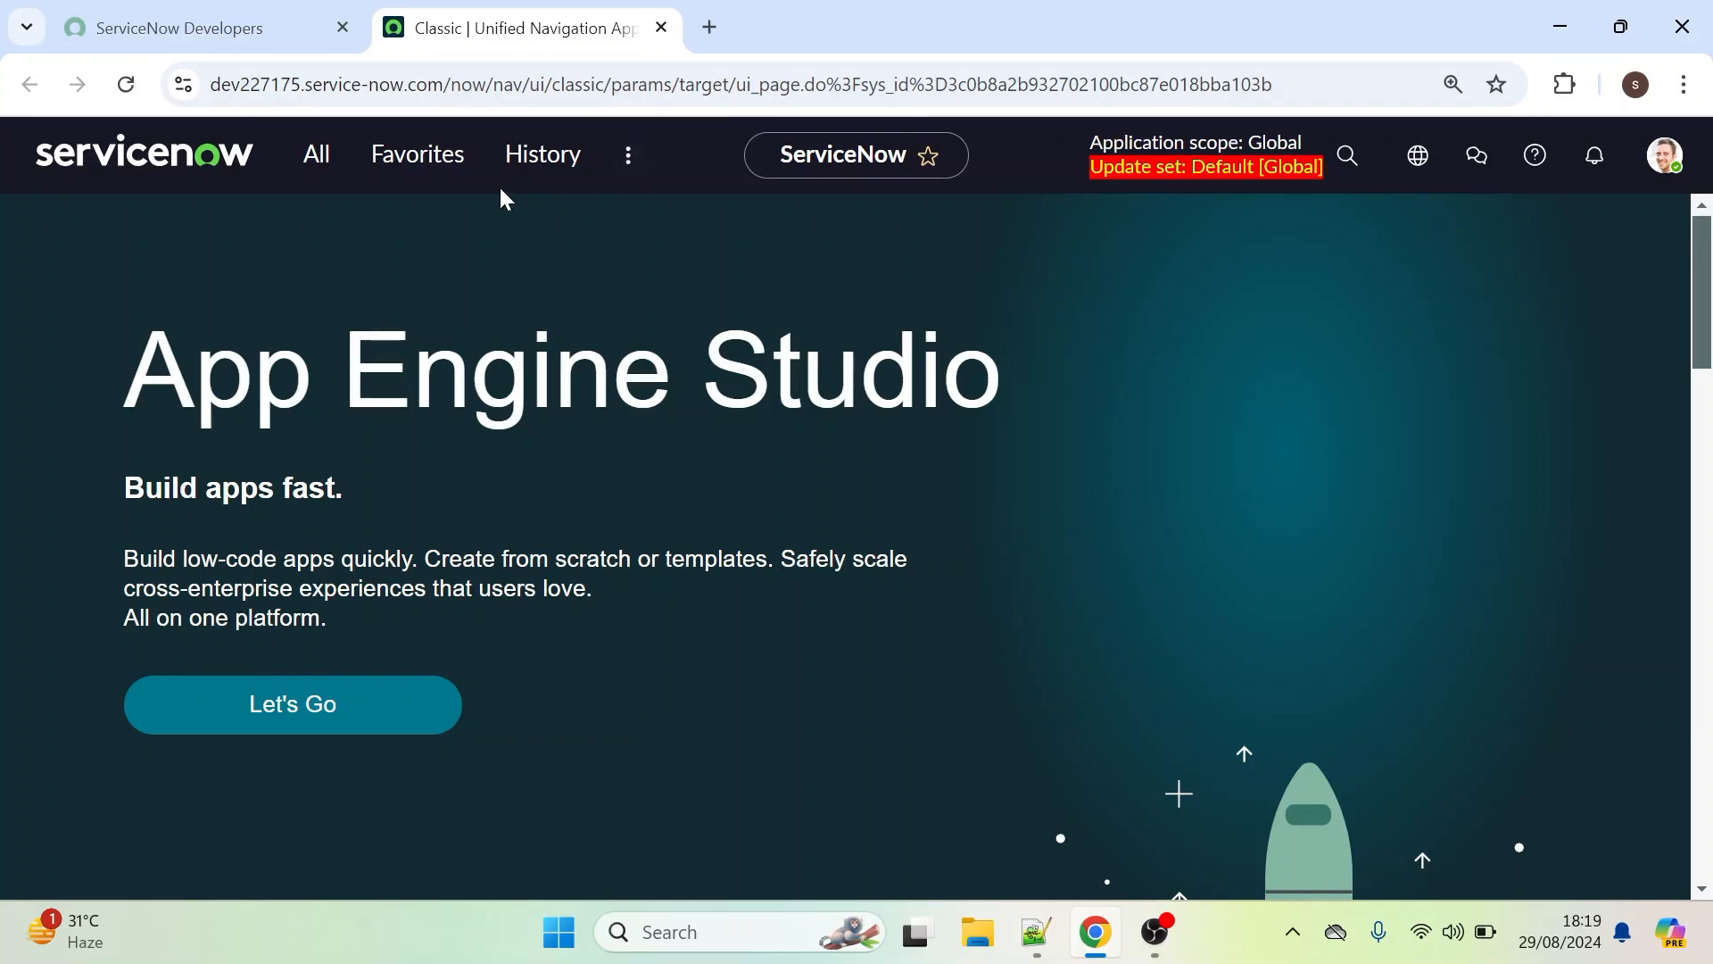
# Open the incident table's list in its own tab and filter it to records whose State is Resolved
pyautogui.click(316, 153)
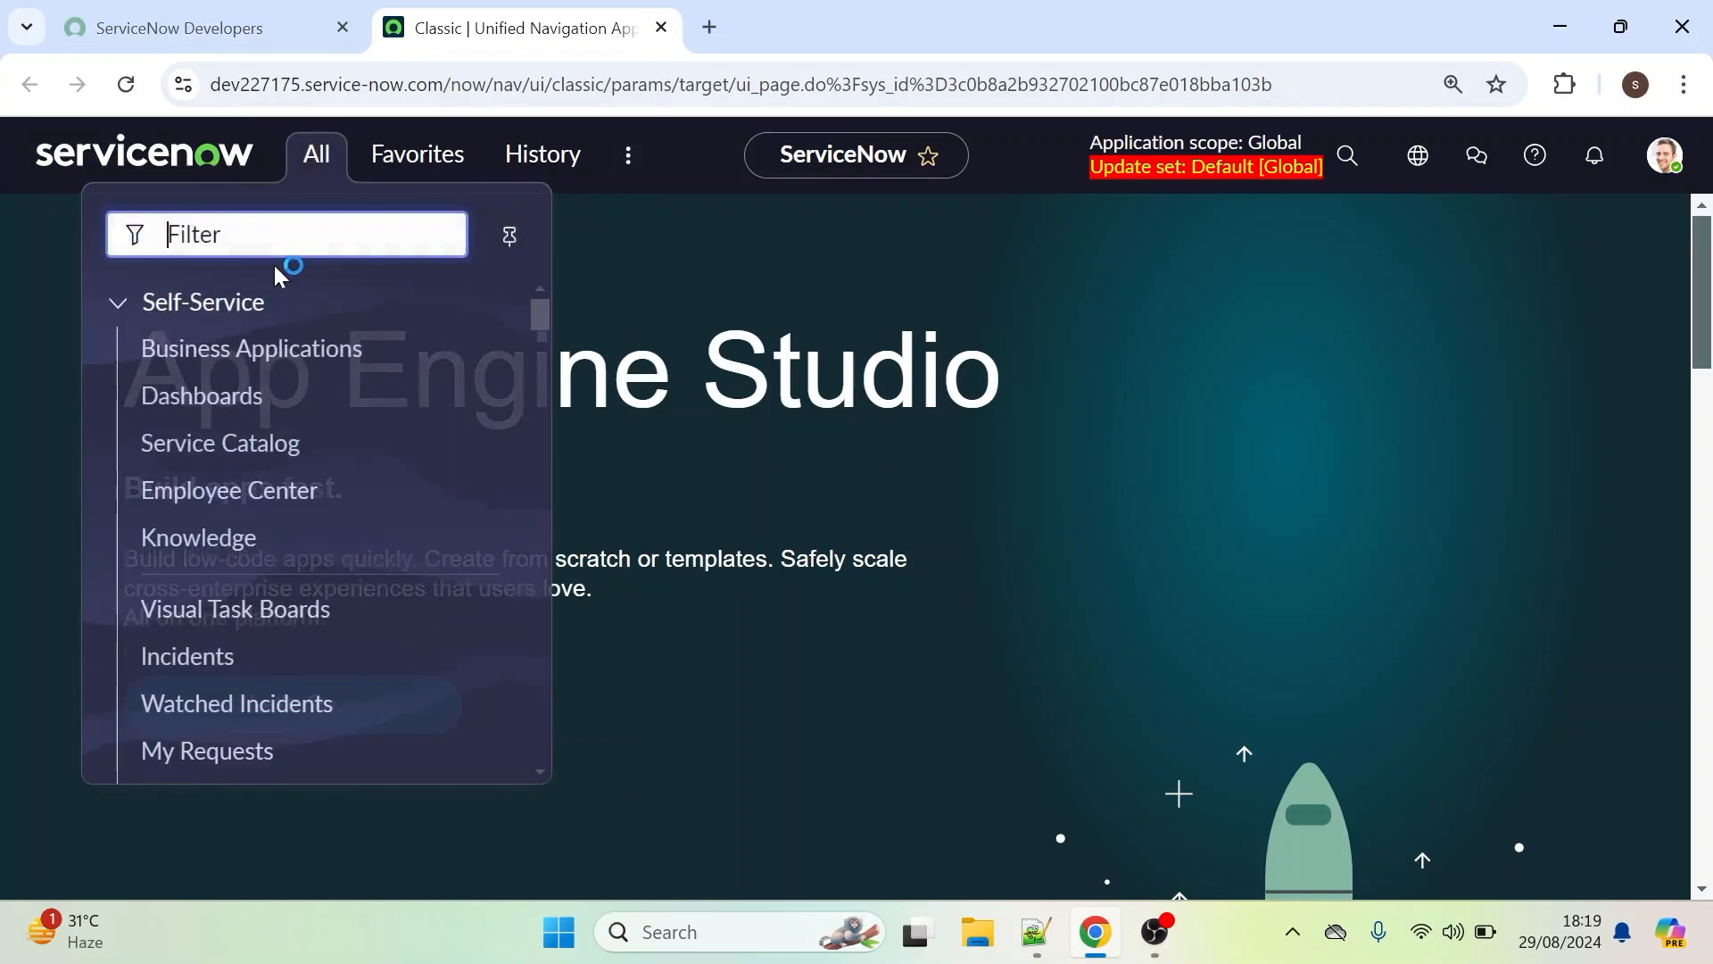
pyautogui.write('incident.')
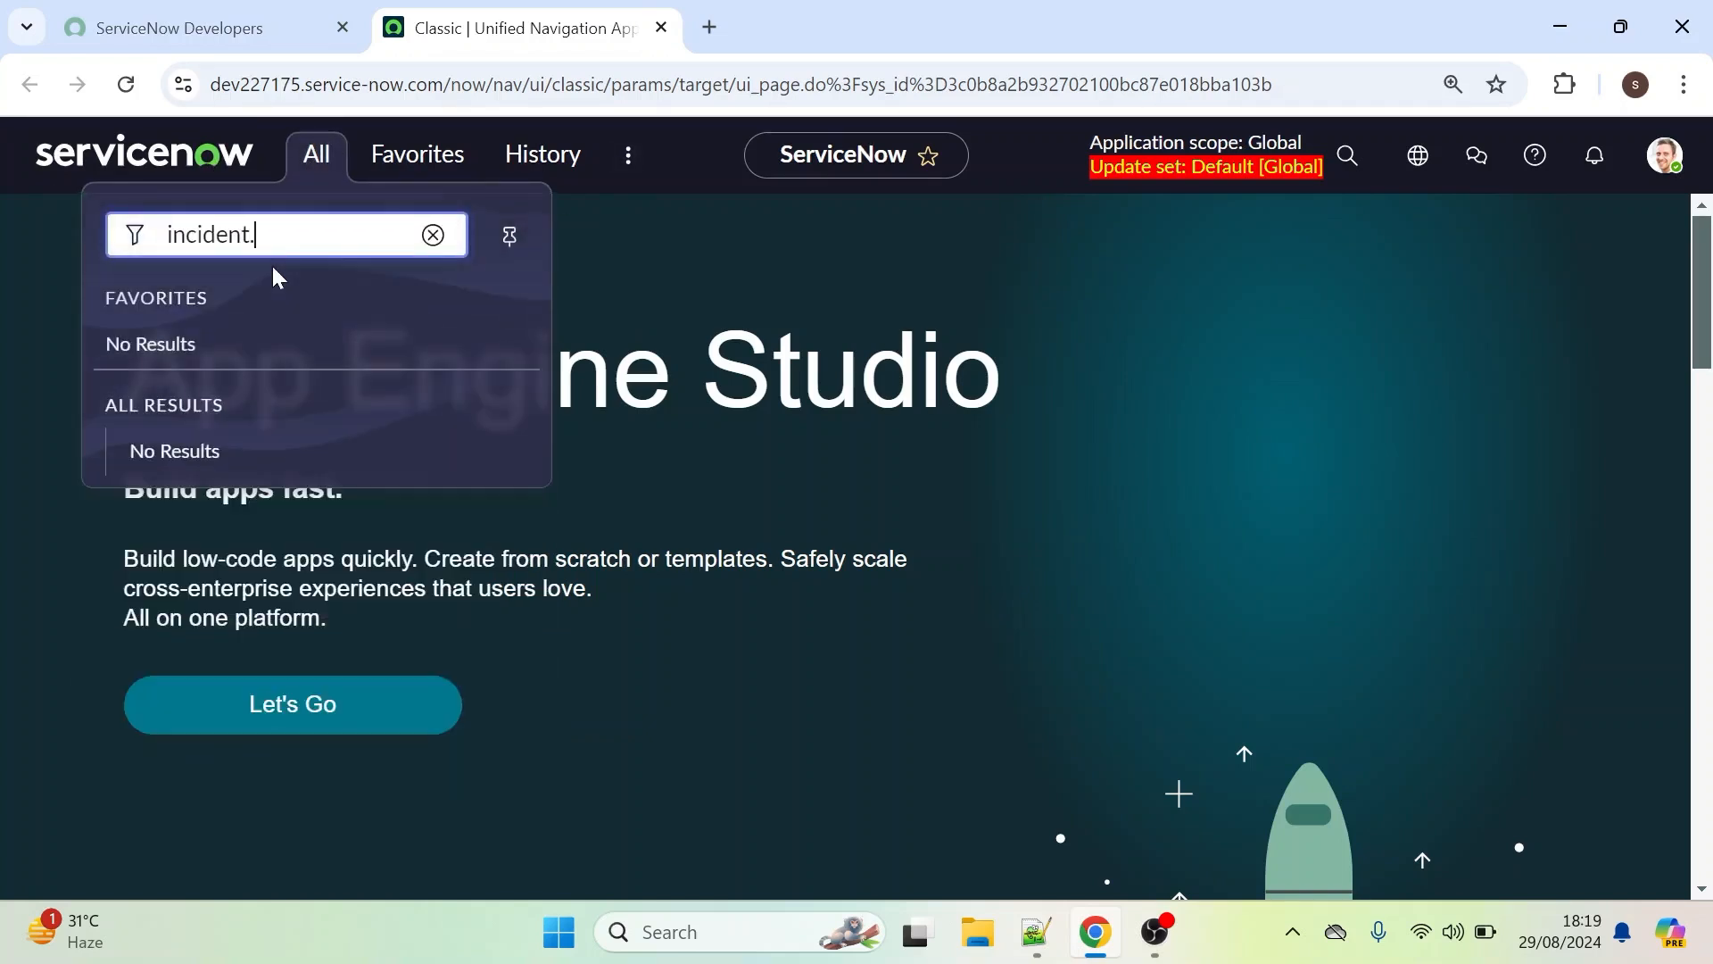
pyautogui.write('LIST')
pyautogui.press('Return')
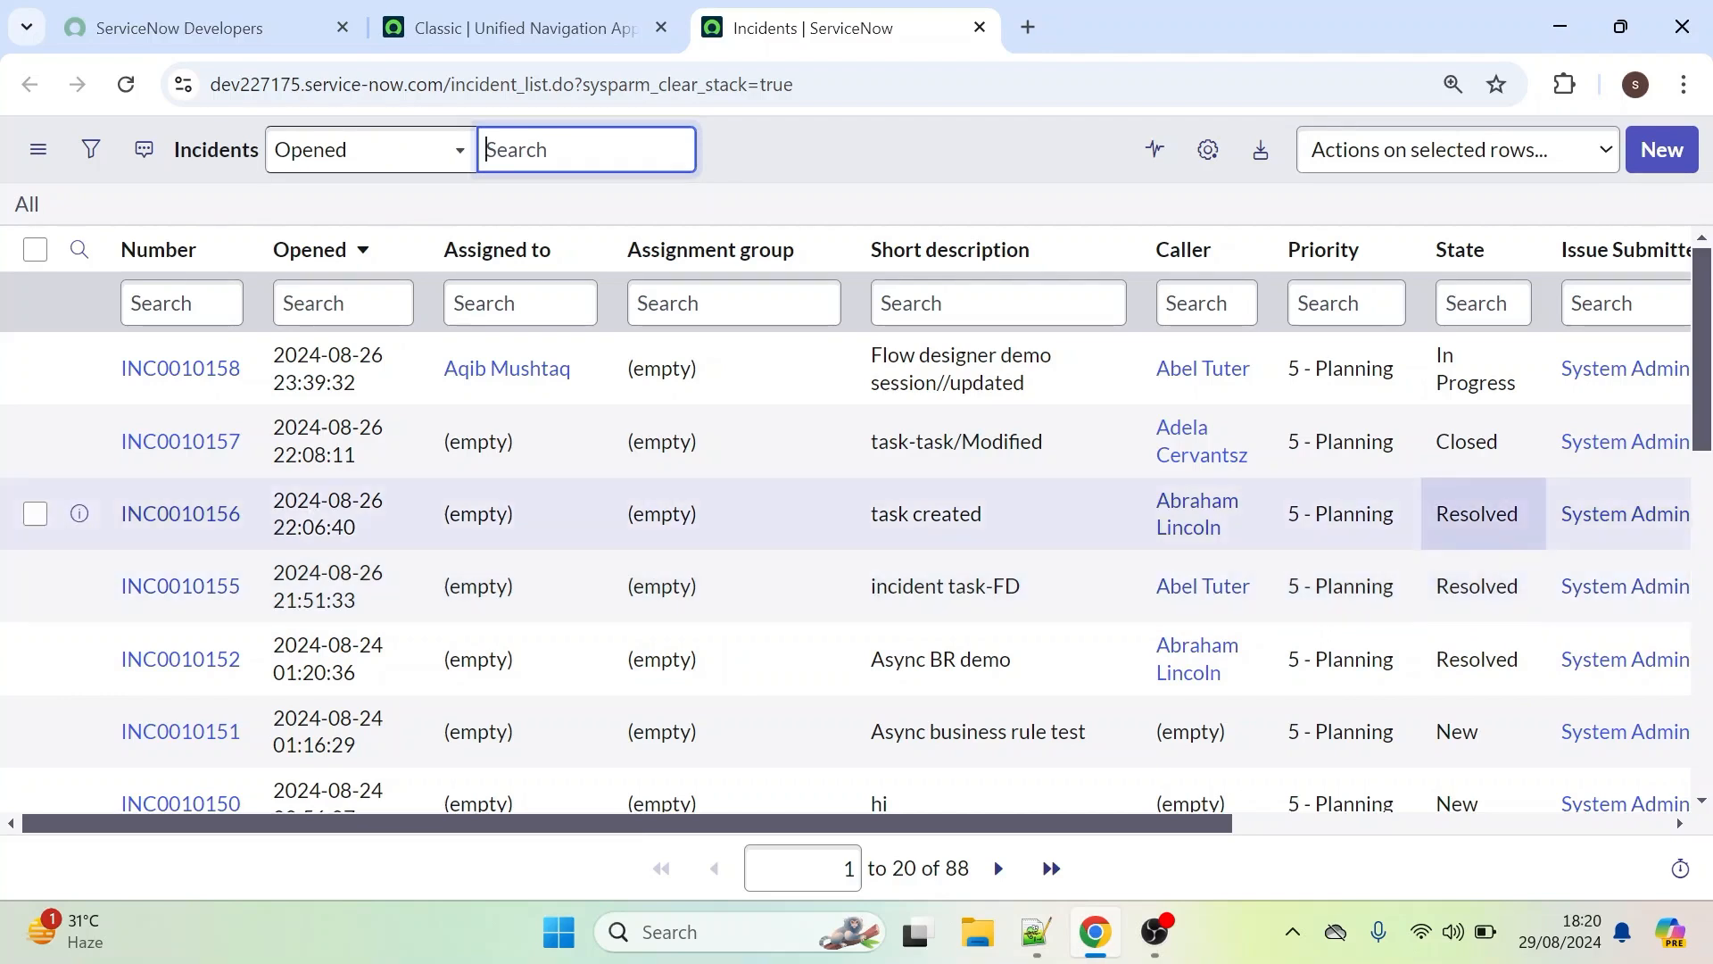
pyautogui.rightClick(1365, 518)
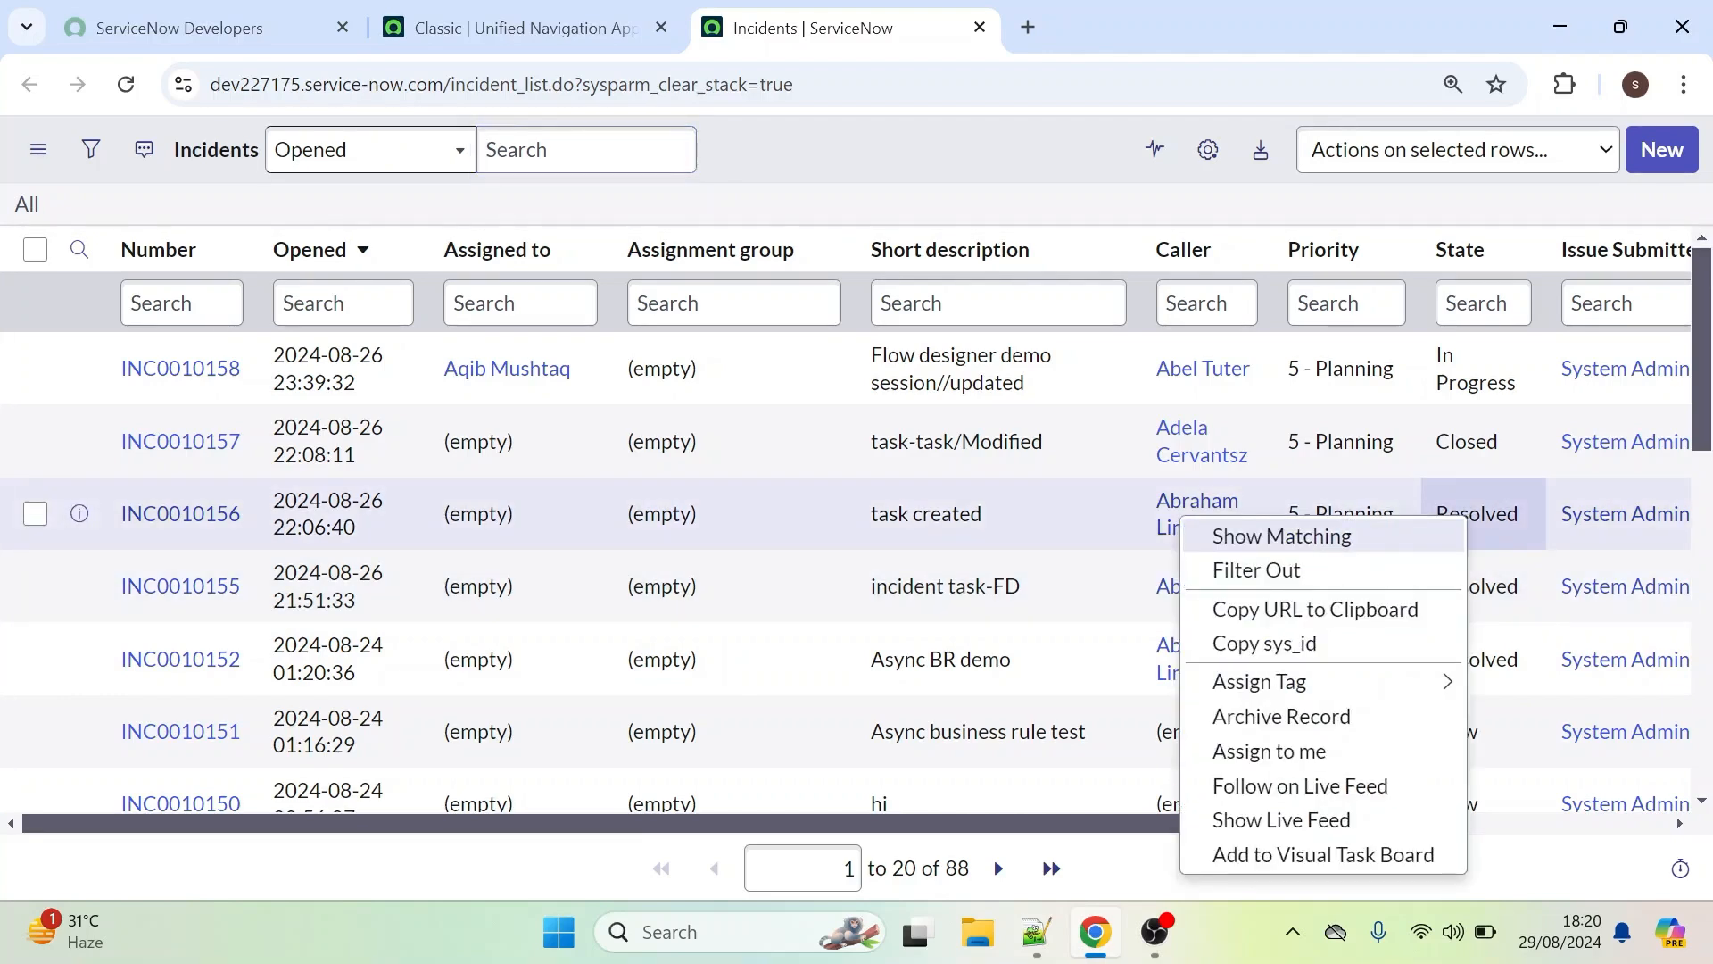
pyautogui.click(1335, 535)
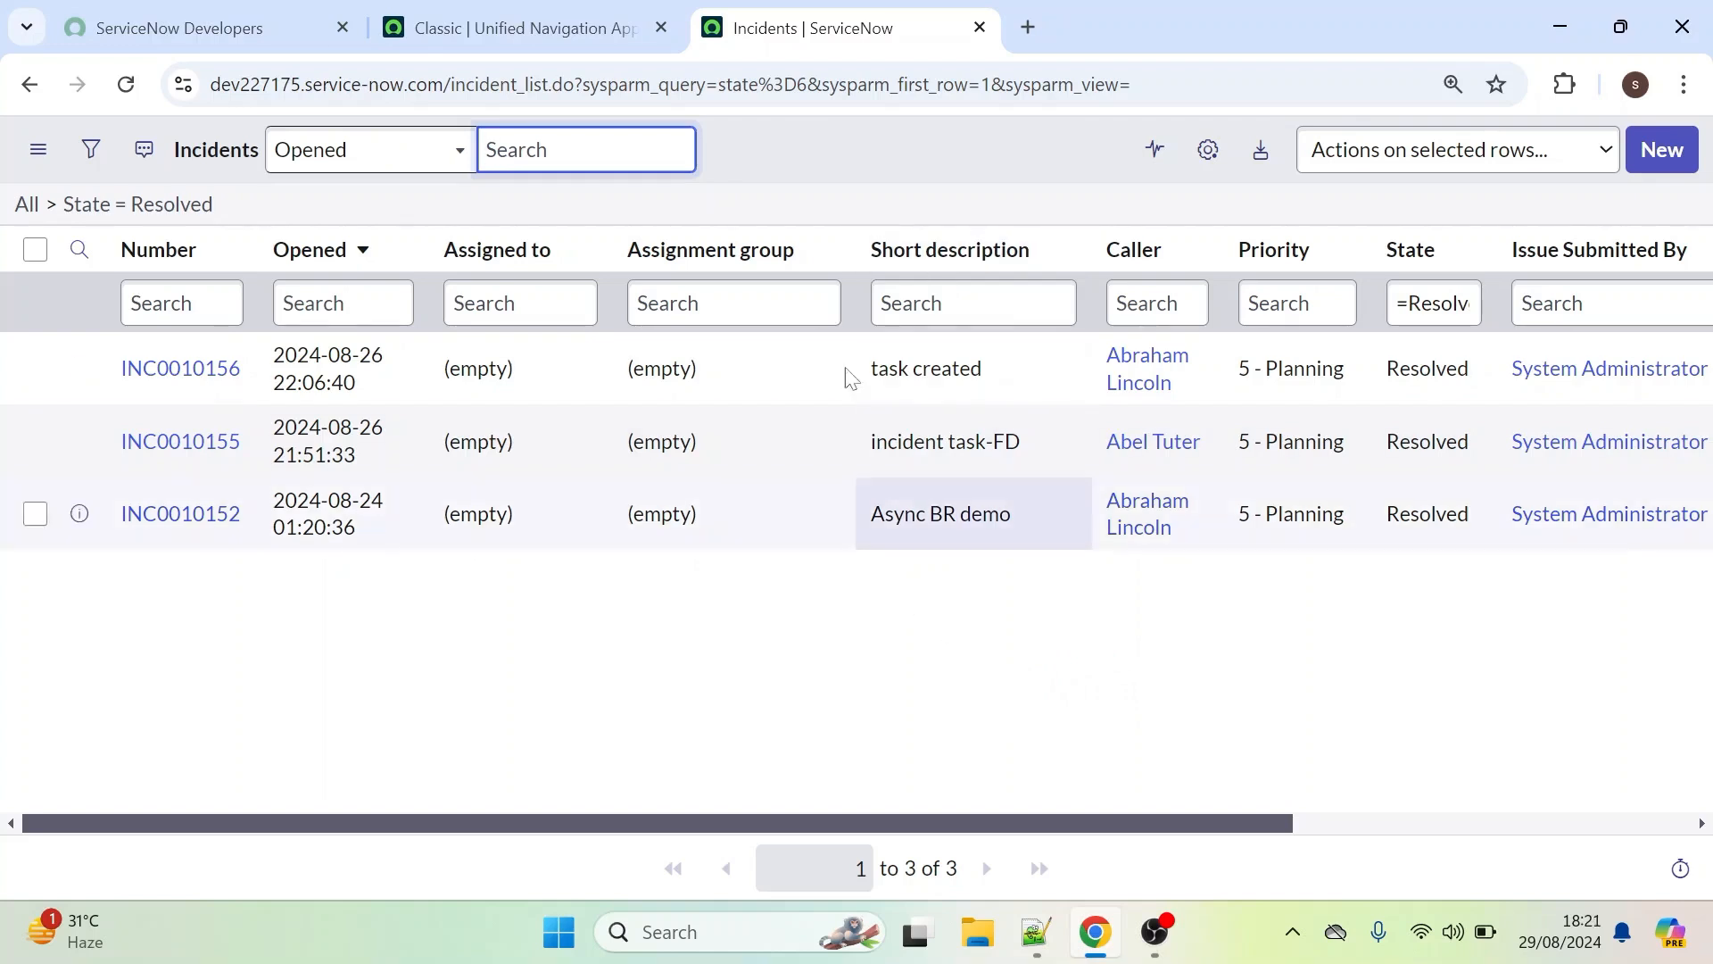
# Return to the main ServiceNow page and open Flow Designer from the application navigator
pyautogui.click(519, 12)
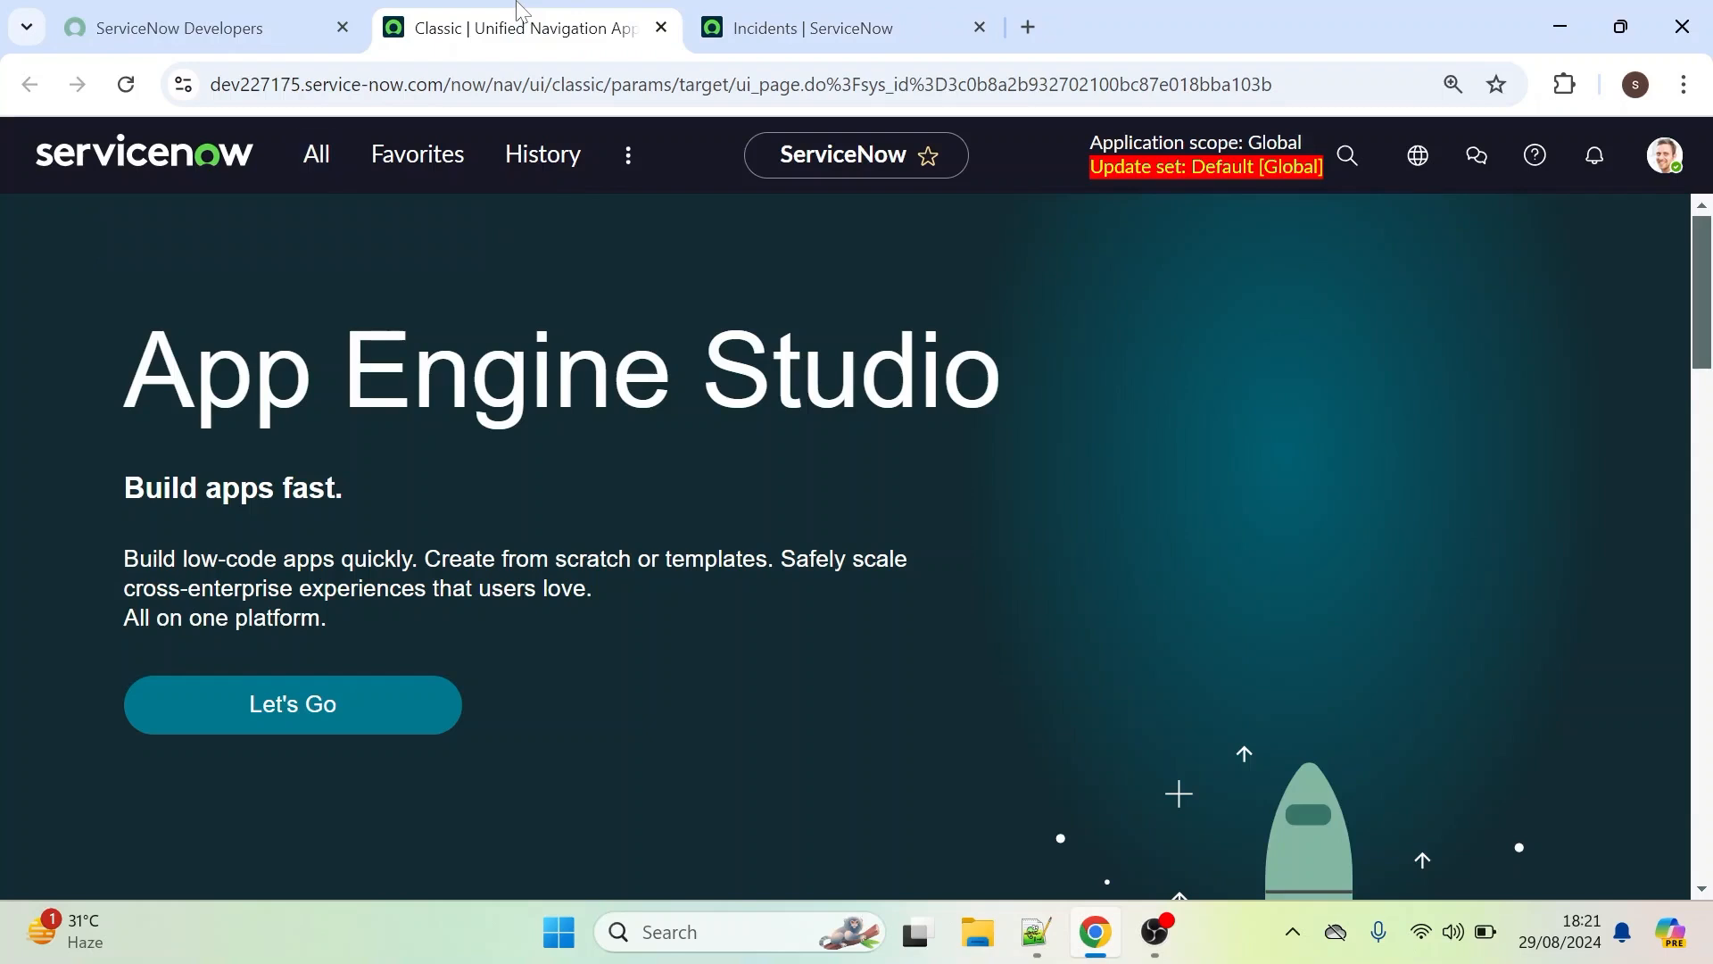
pyautogui.click(320, 154)
pyautogui.write('flow designer')
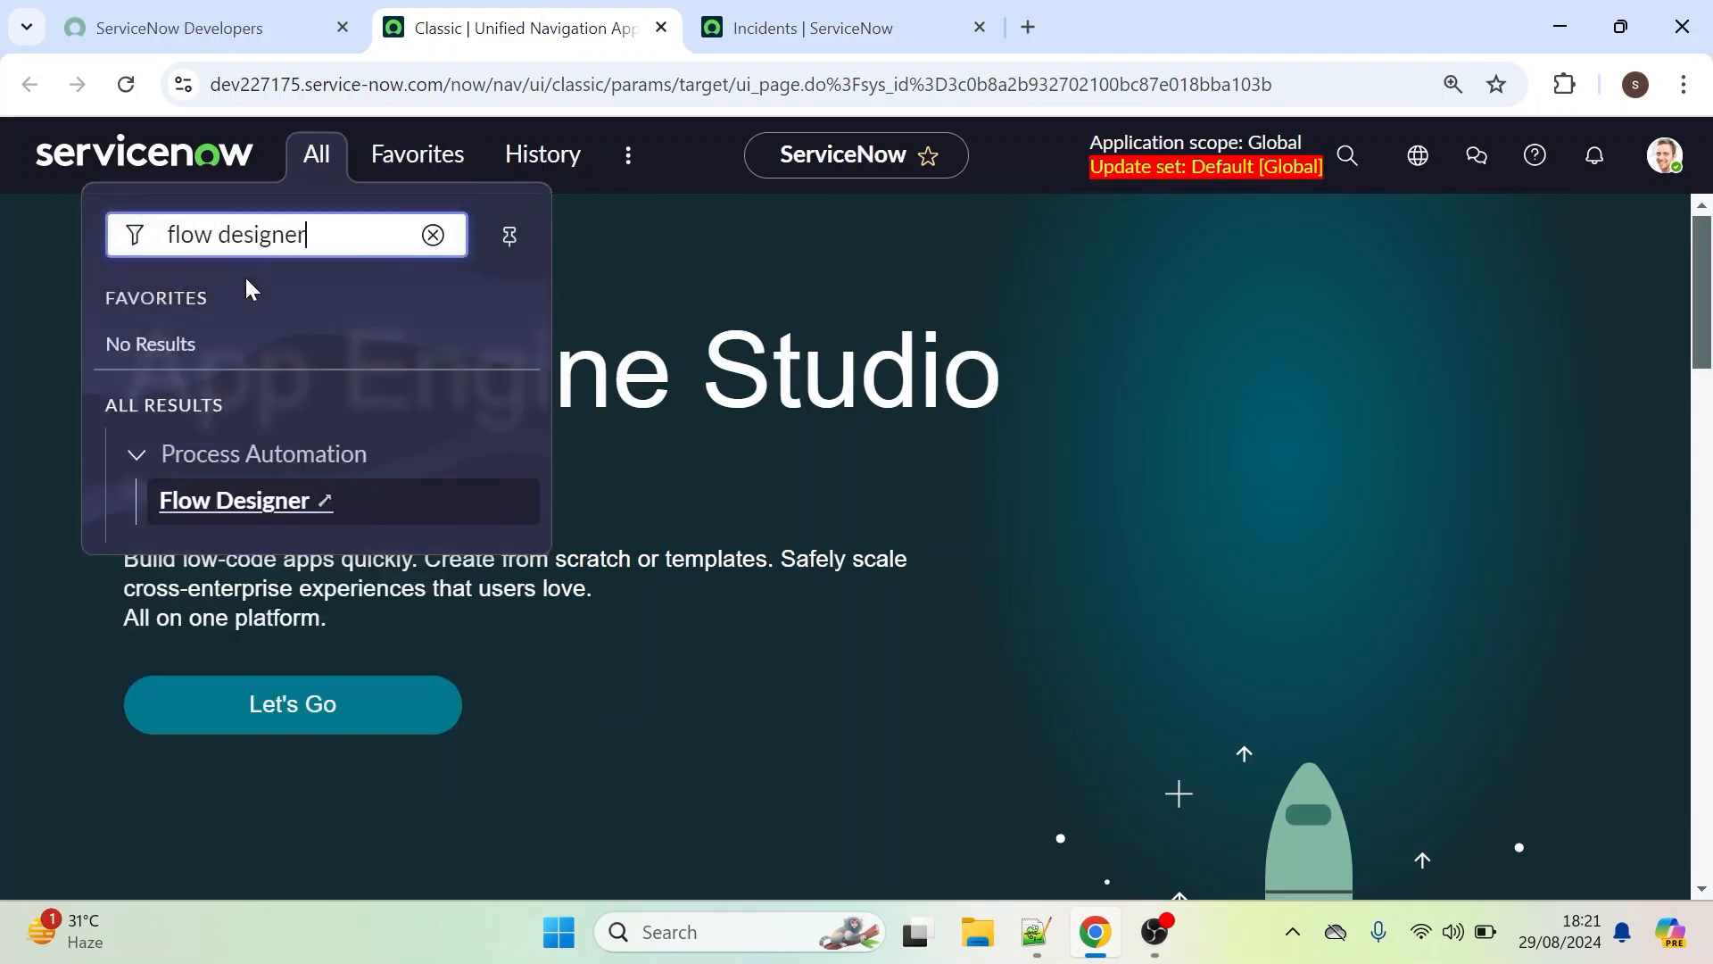
pyautogui.click(228, 498)
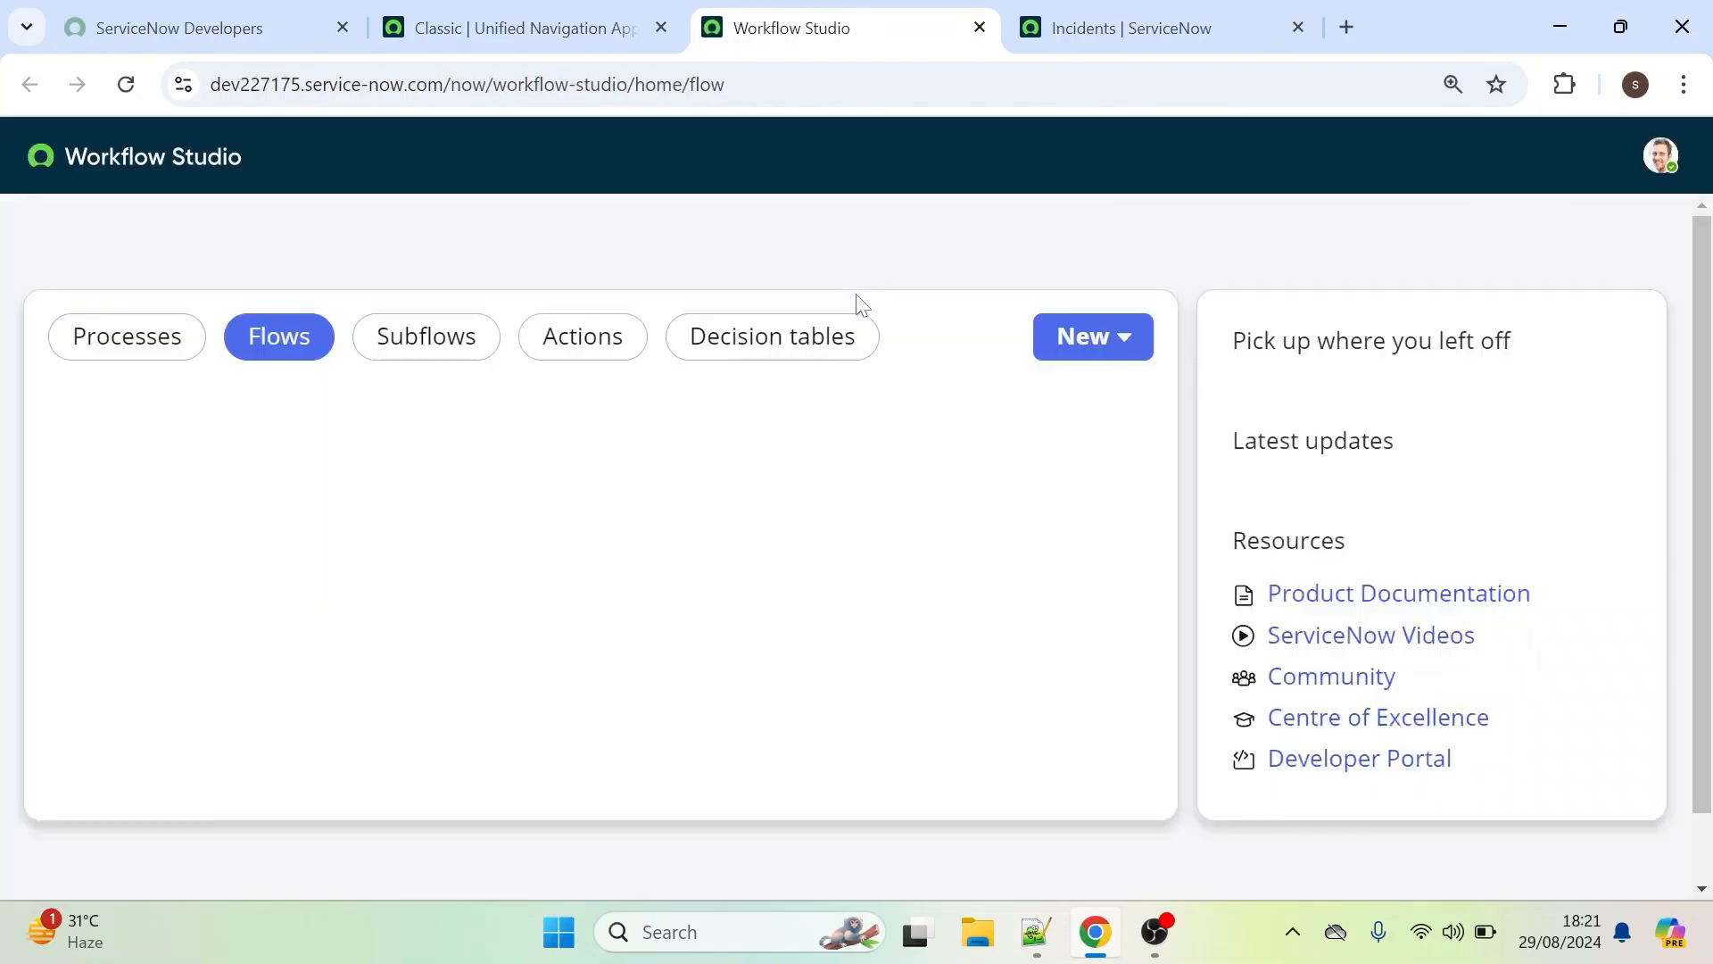
# Create a new flow named "Close Incidents" in the Global application
pyautogui.click(1104, 348)
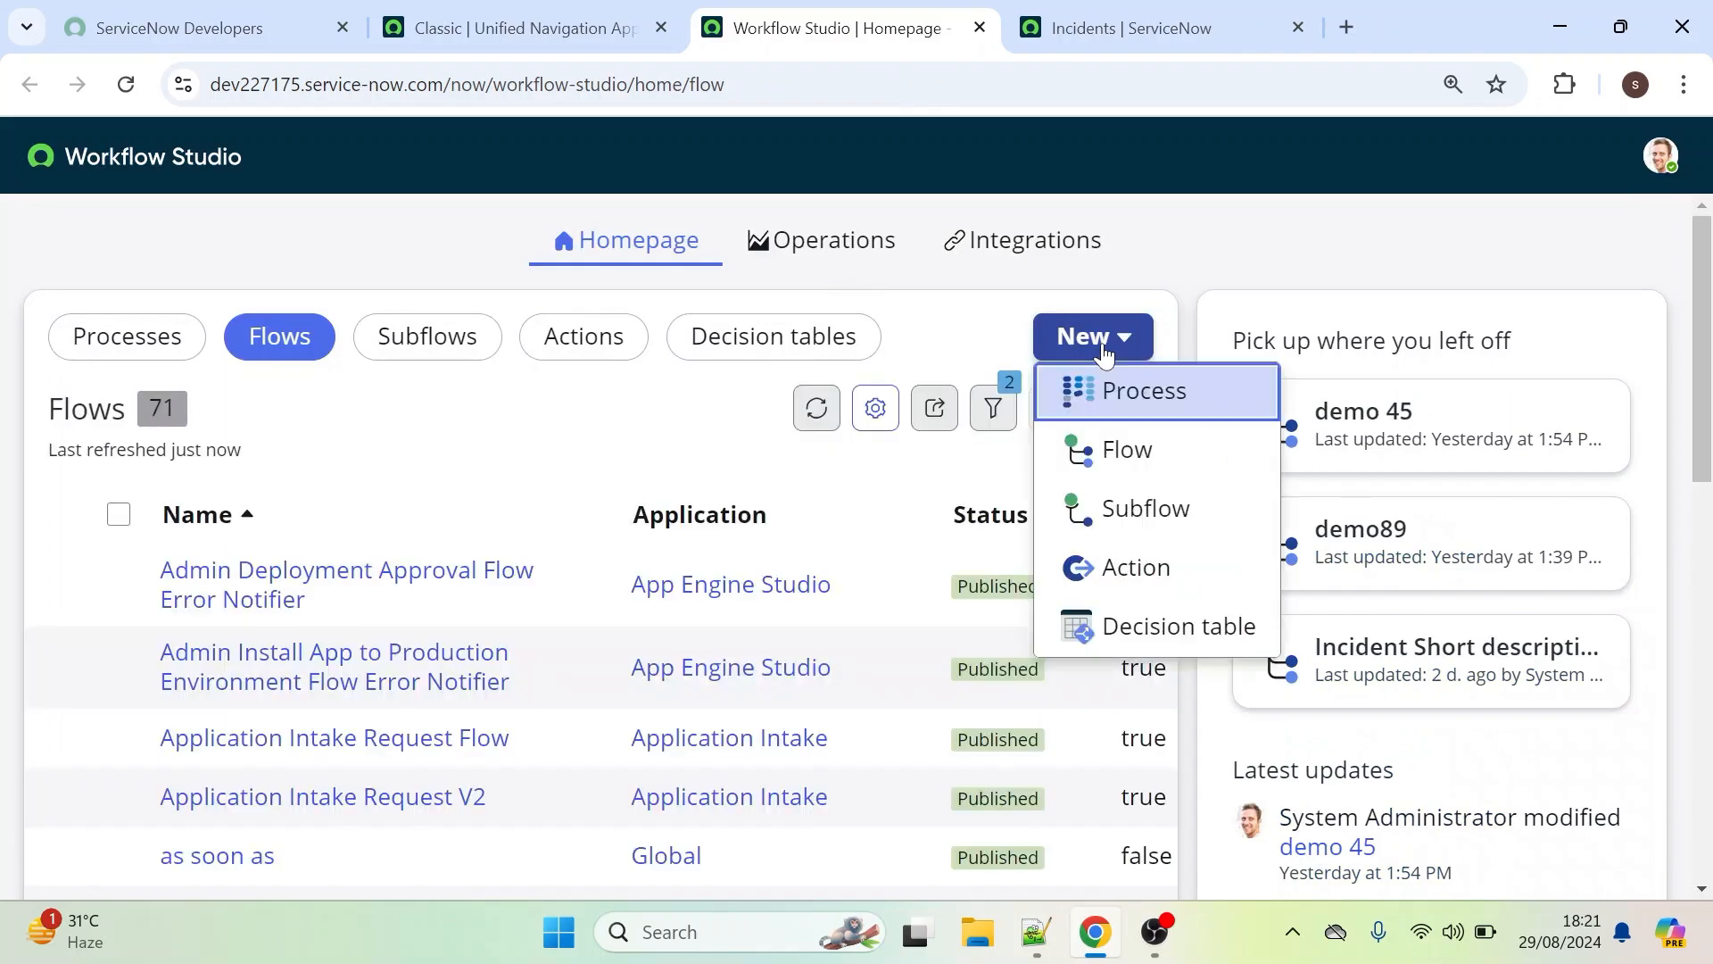
pyautogui.click(1117, 442)
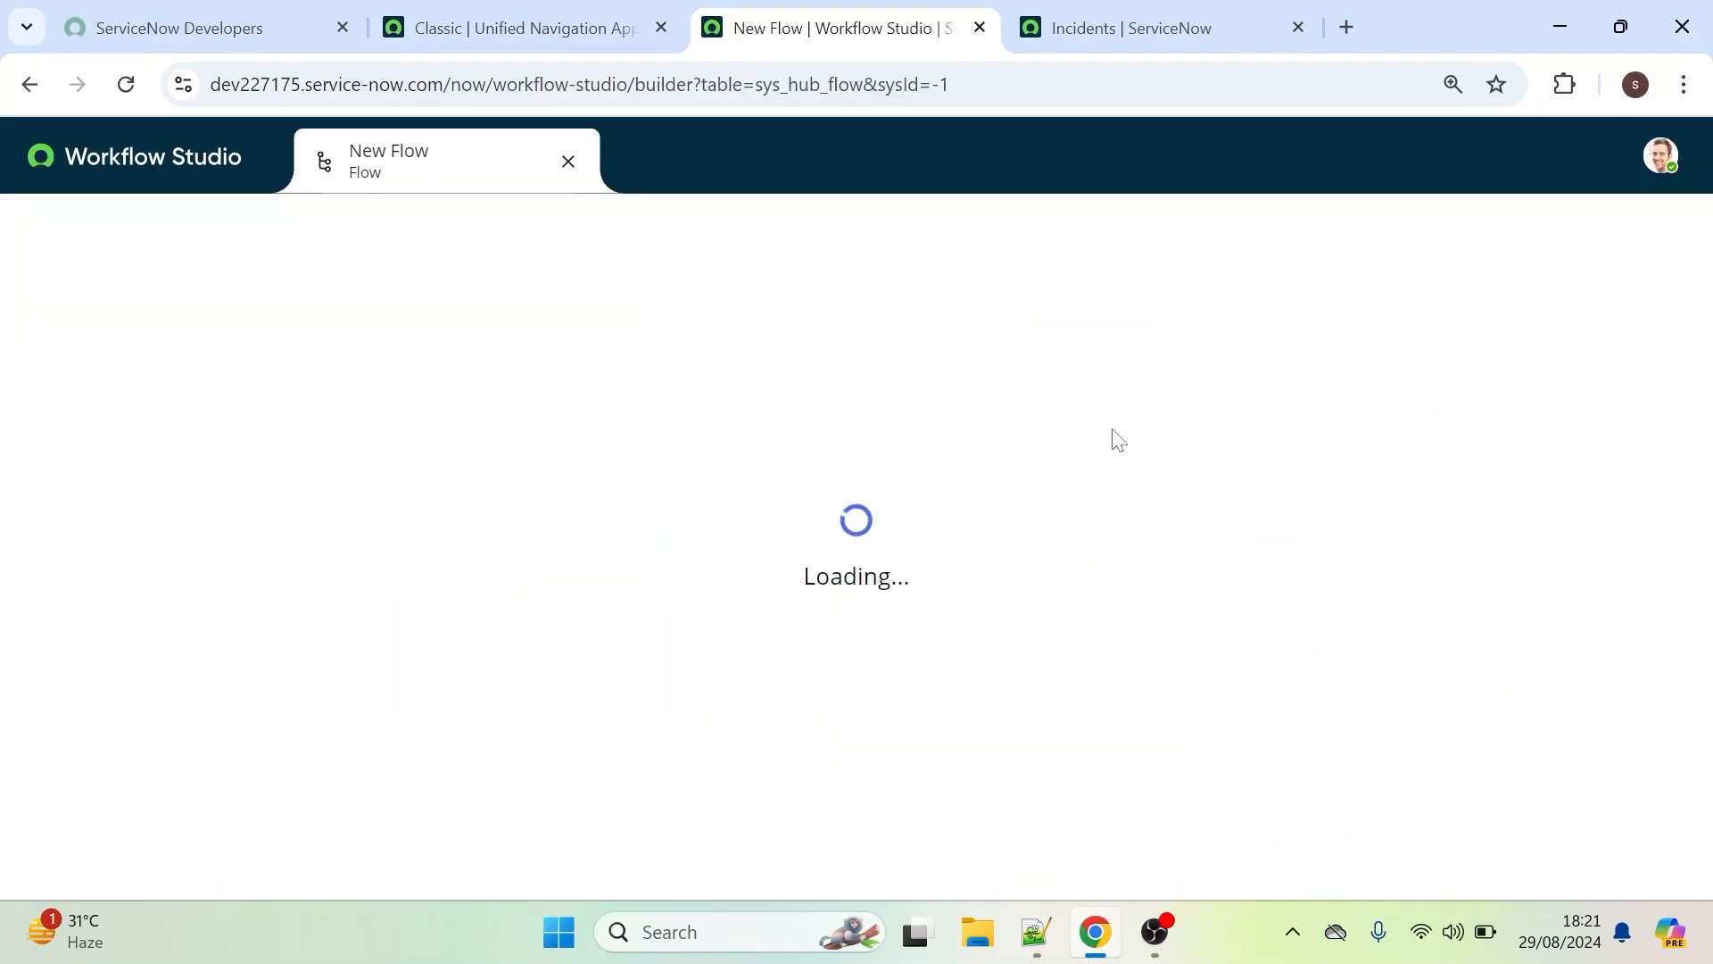
pyautogui.click(1485, 250)
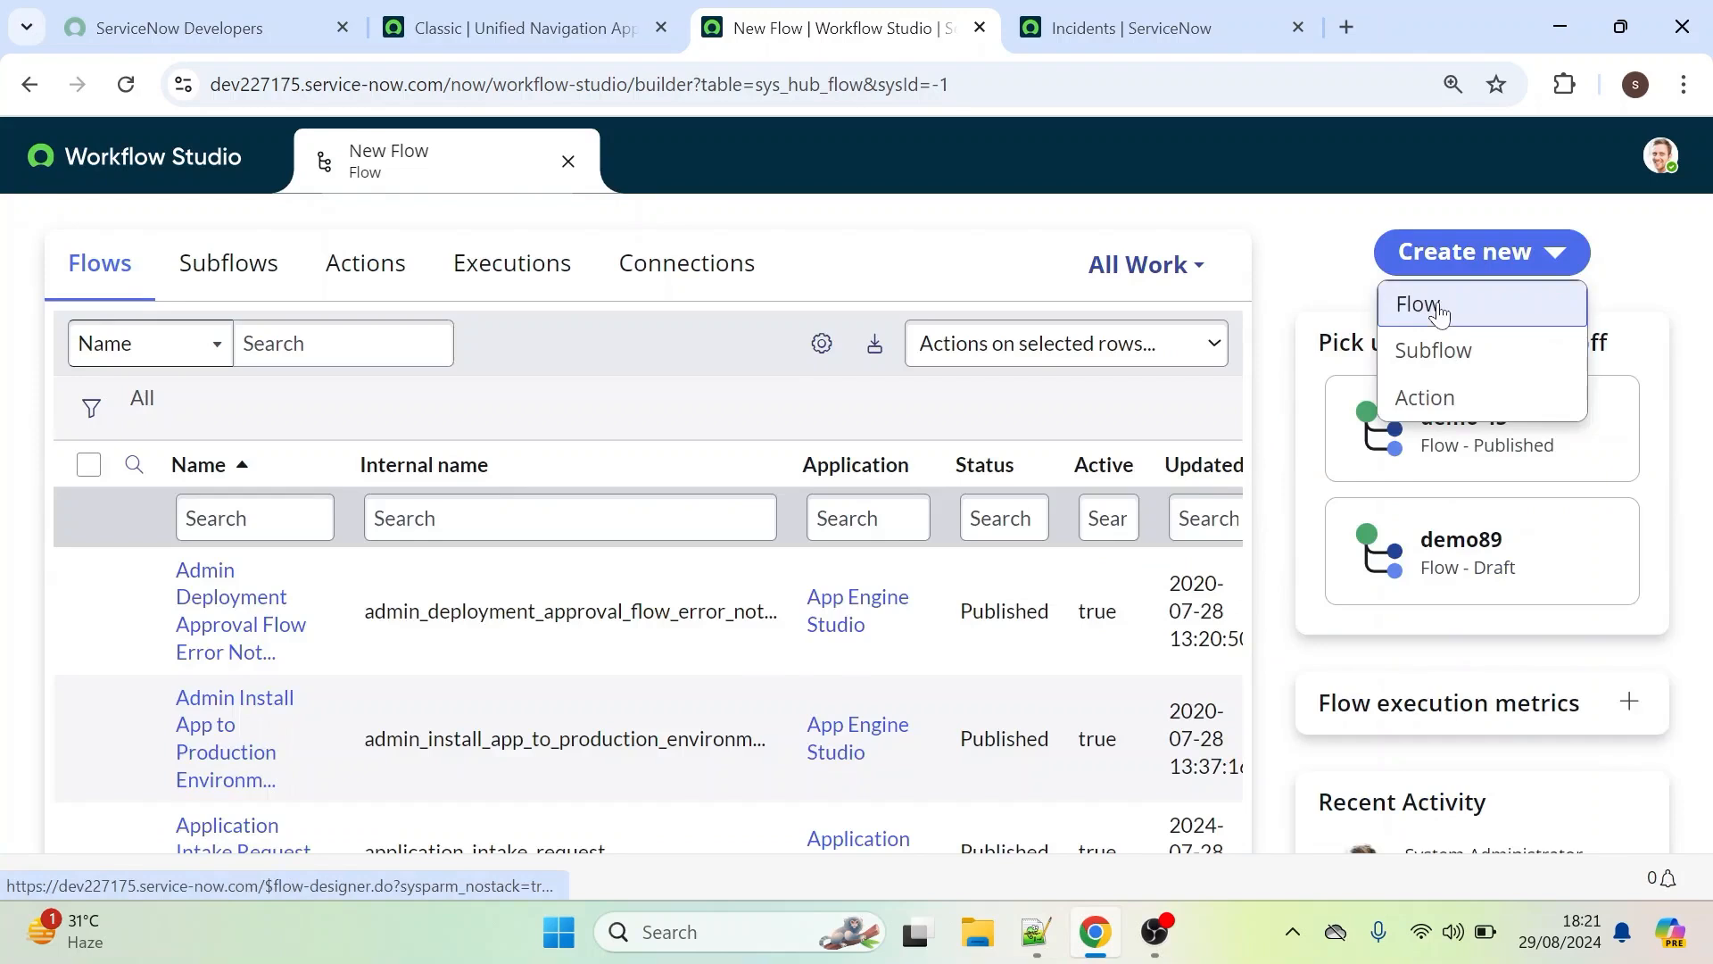
pyautogui.click(1420, 305)
pyautogui.write('Close Incidents')
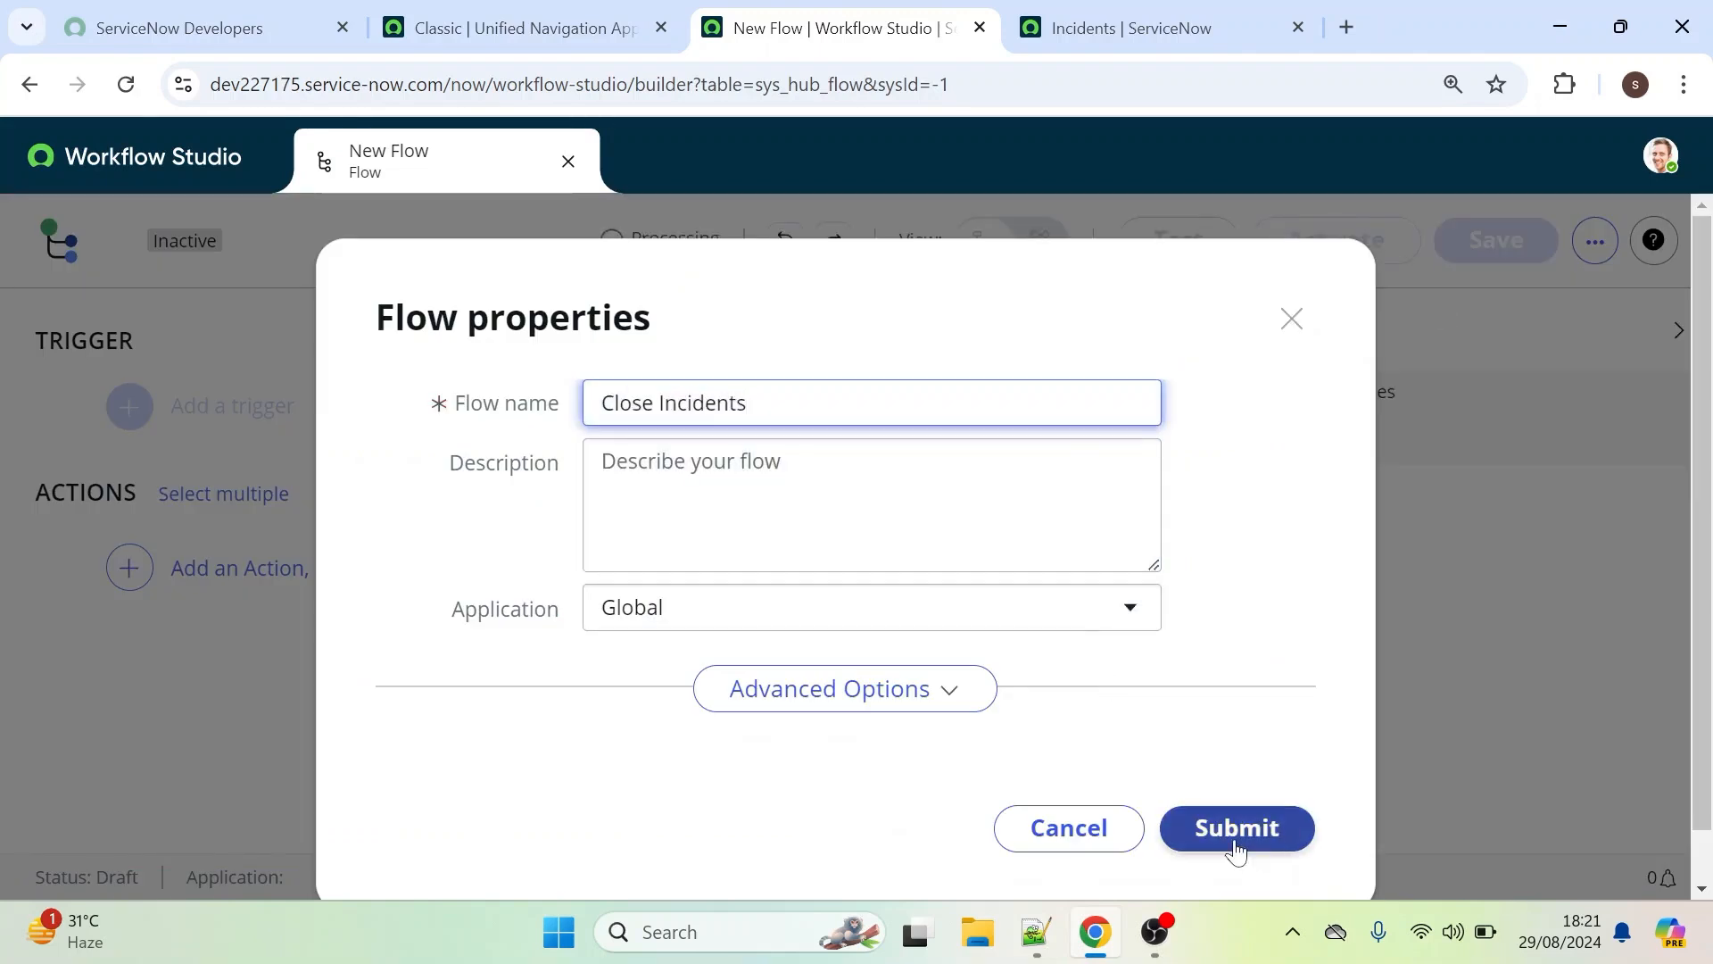
pyautogui.click(1231, 839)
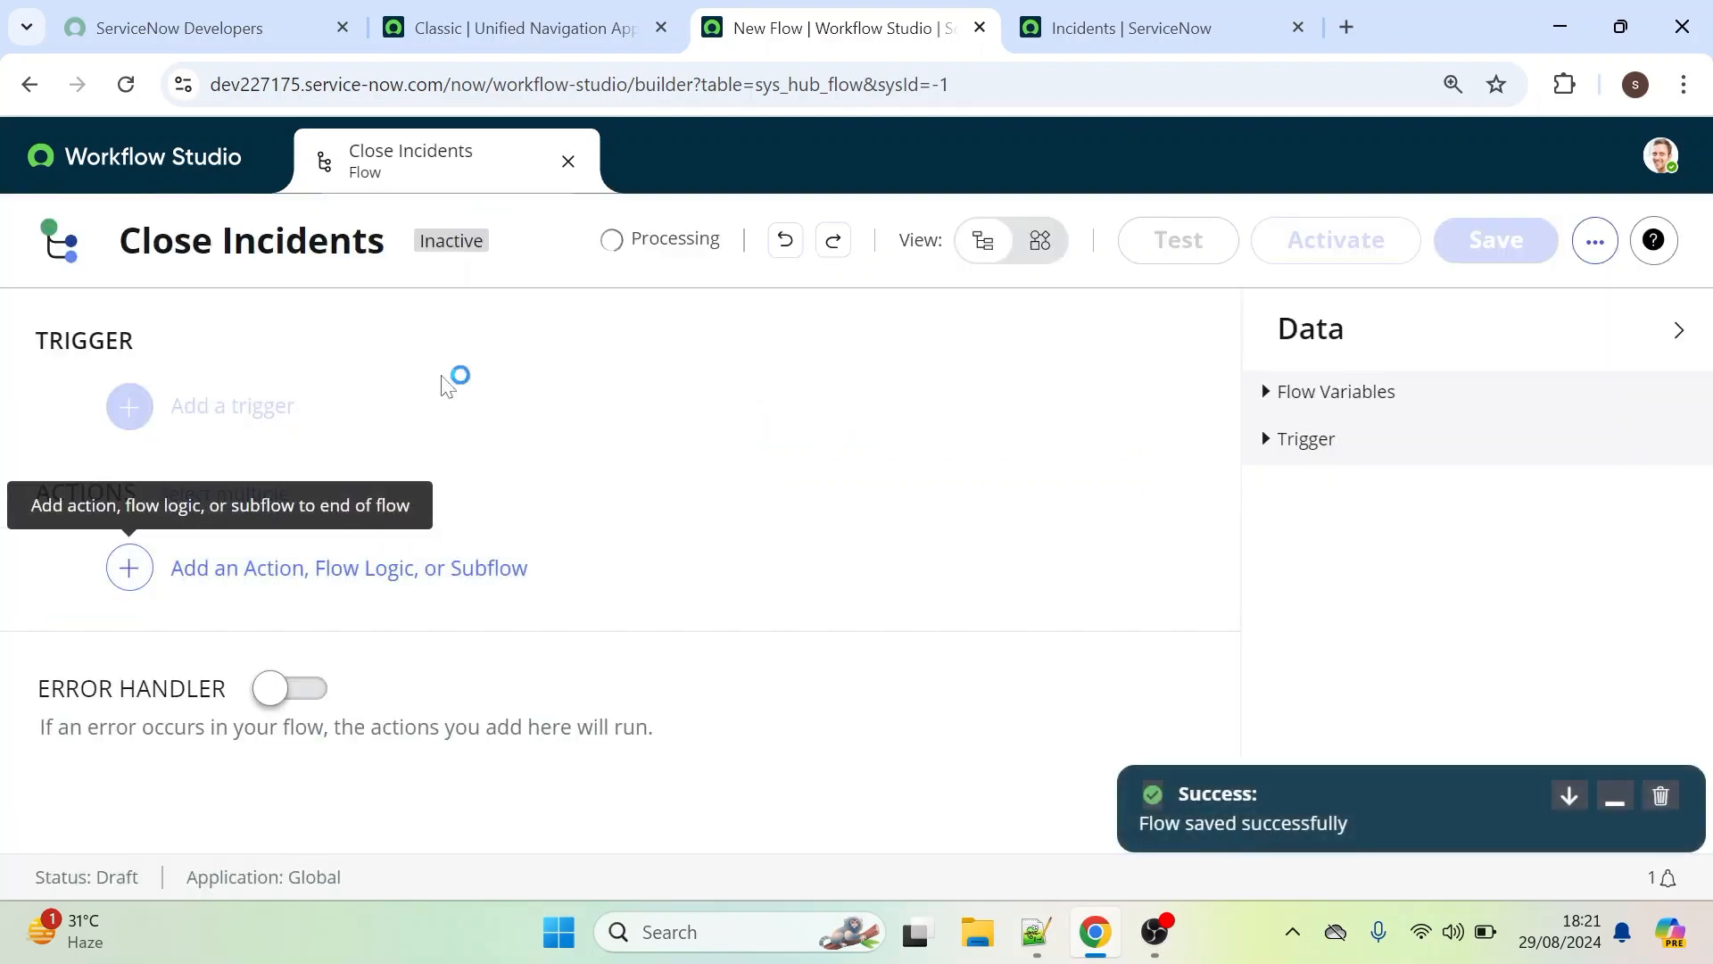
# Add a scheduled Daily trigger to the flow, running at 19:00:00
pyautogui.click(253, 416)
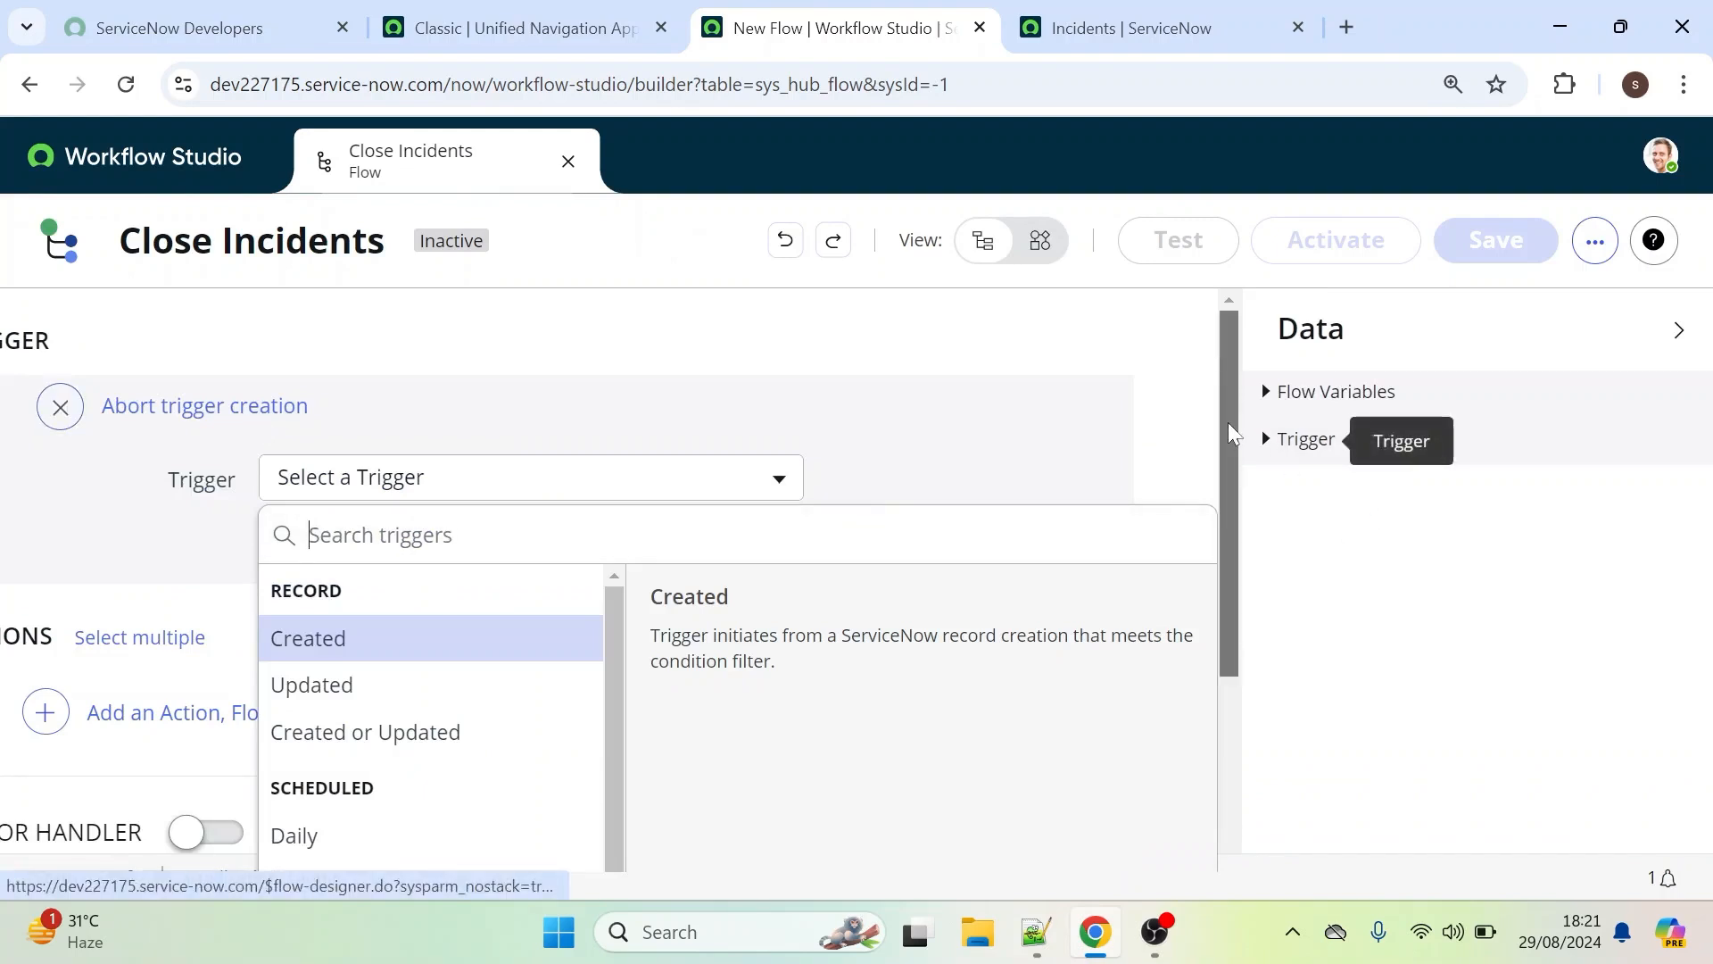
pyautogui.scroll(-3, 1228, 446)
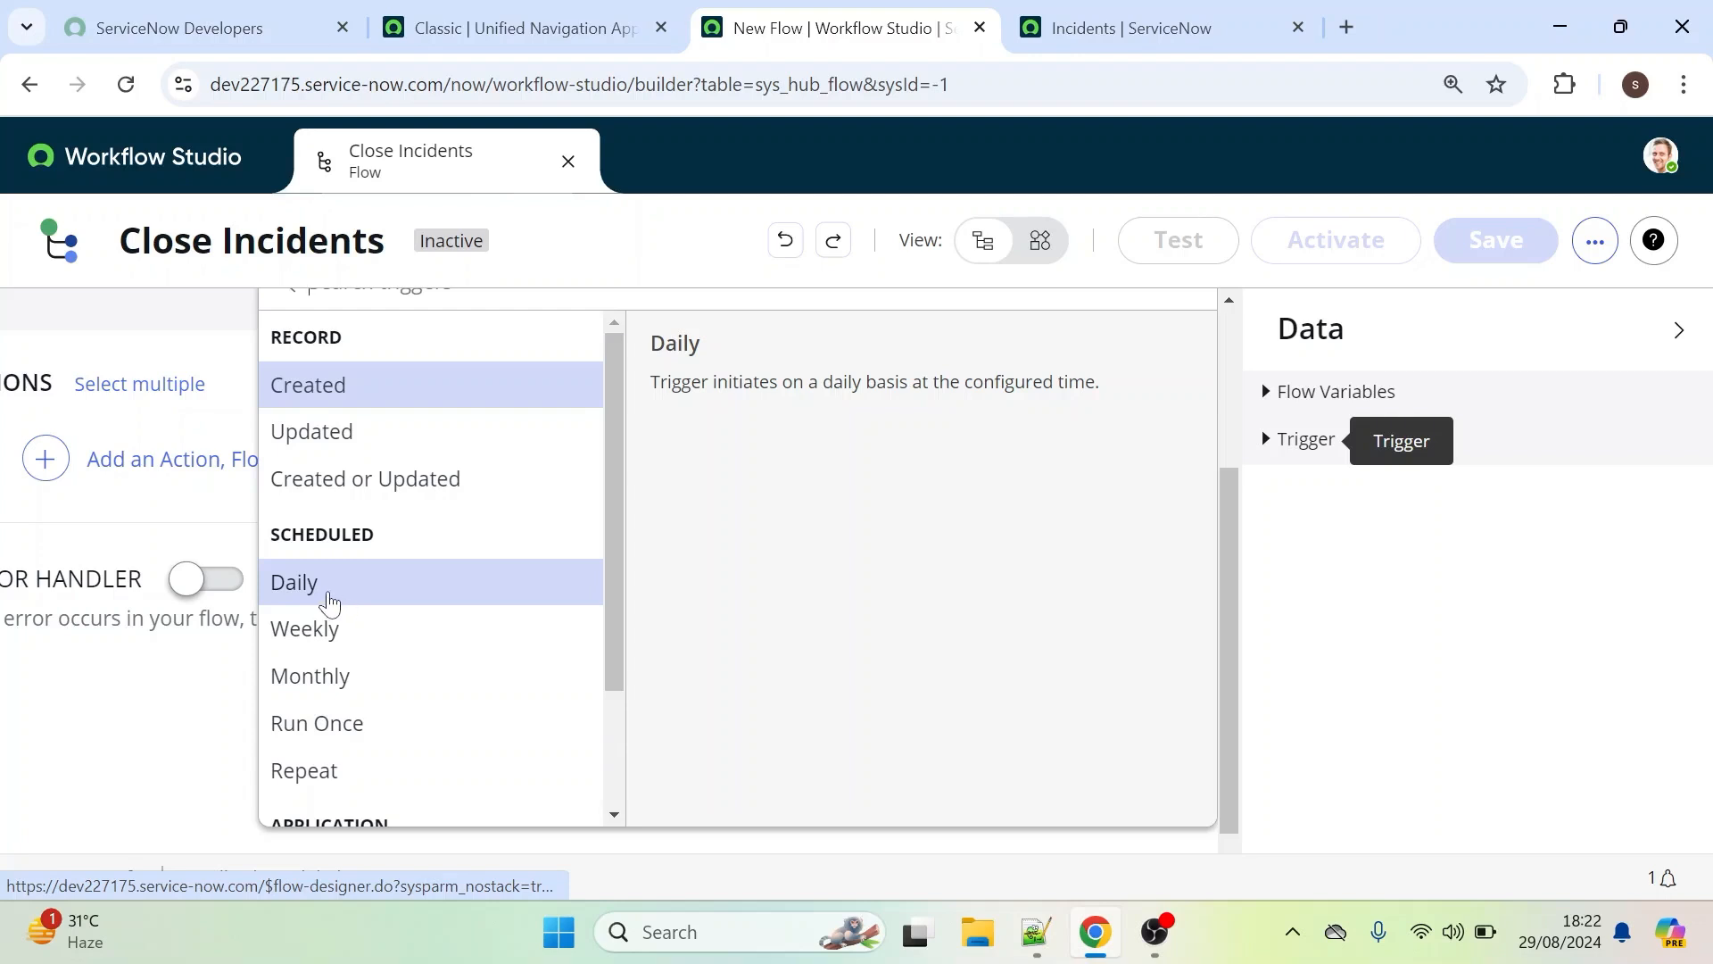
pyautogui.click(319, 599)
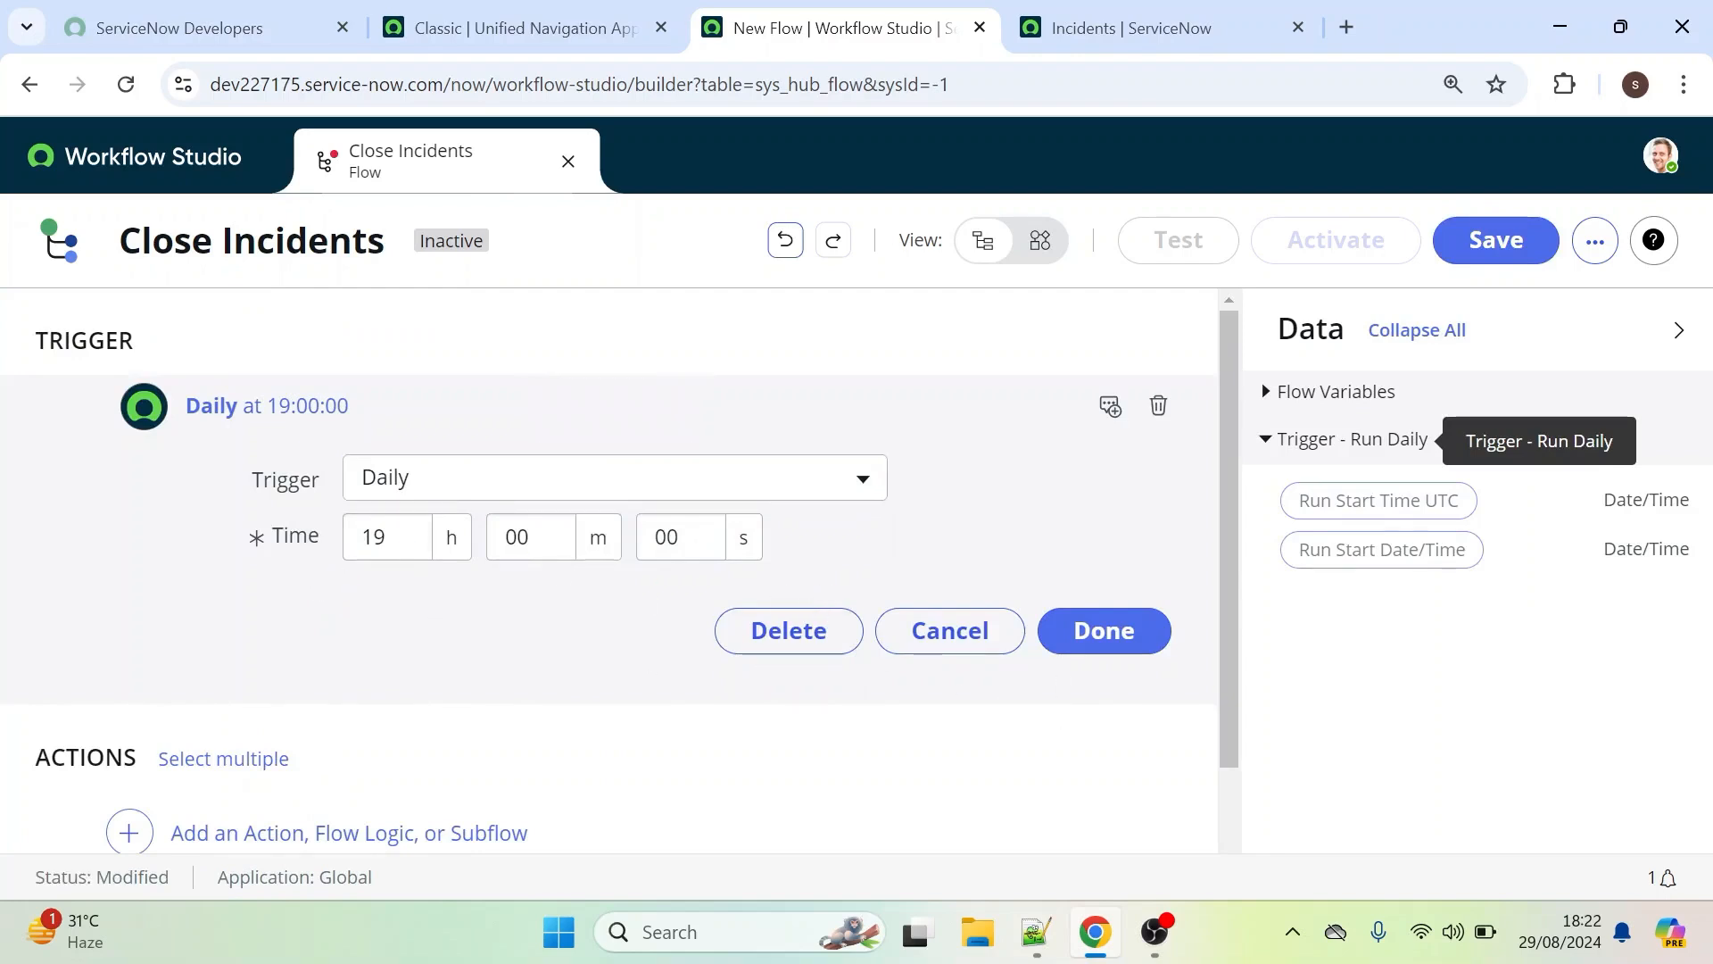
pyautogui.click(385, 536)
pyautogui.click(1103, 631)
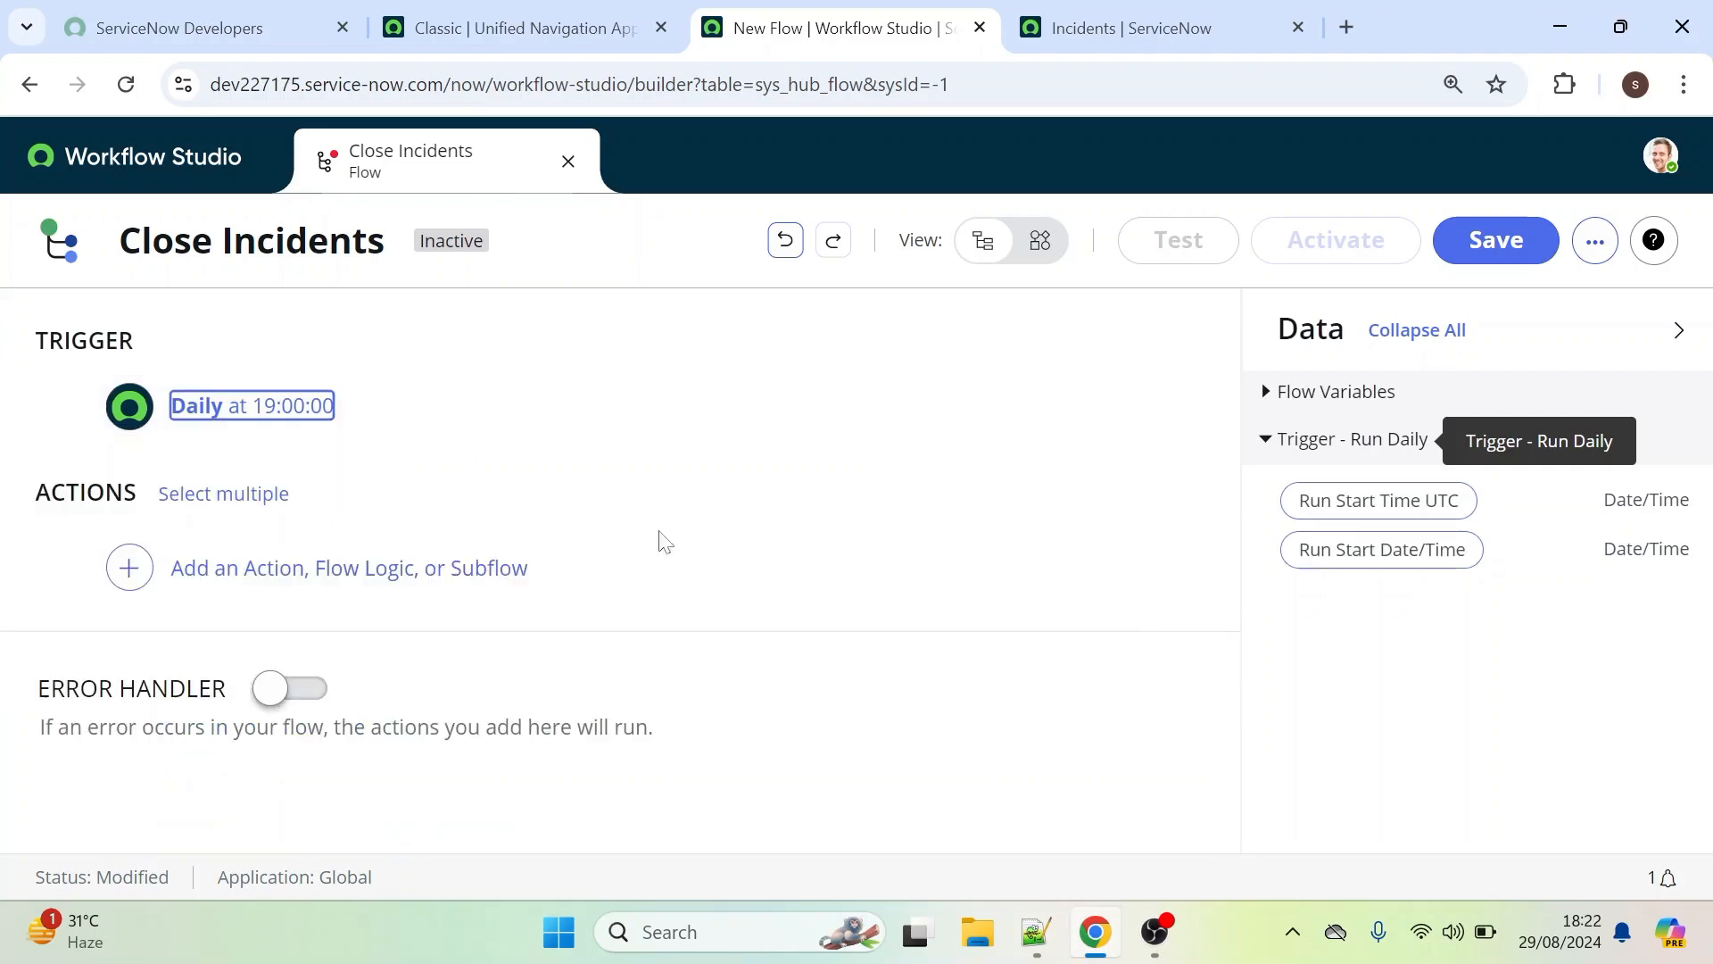
# Add the Look Up Records action from ServiceNow Core as the flow's first action
pyautogui.click(261, 581)
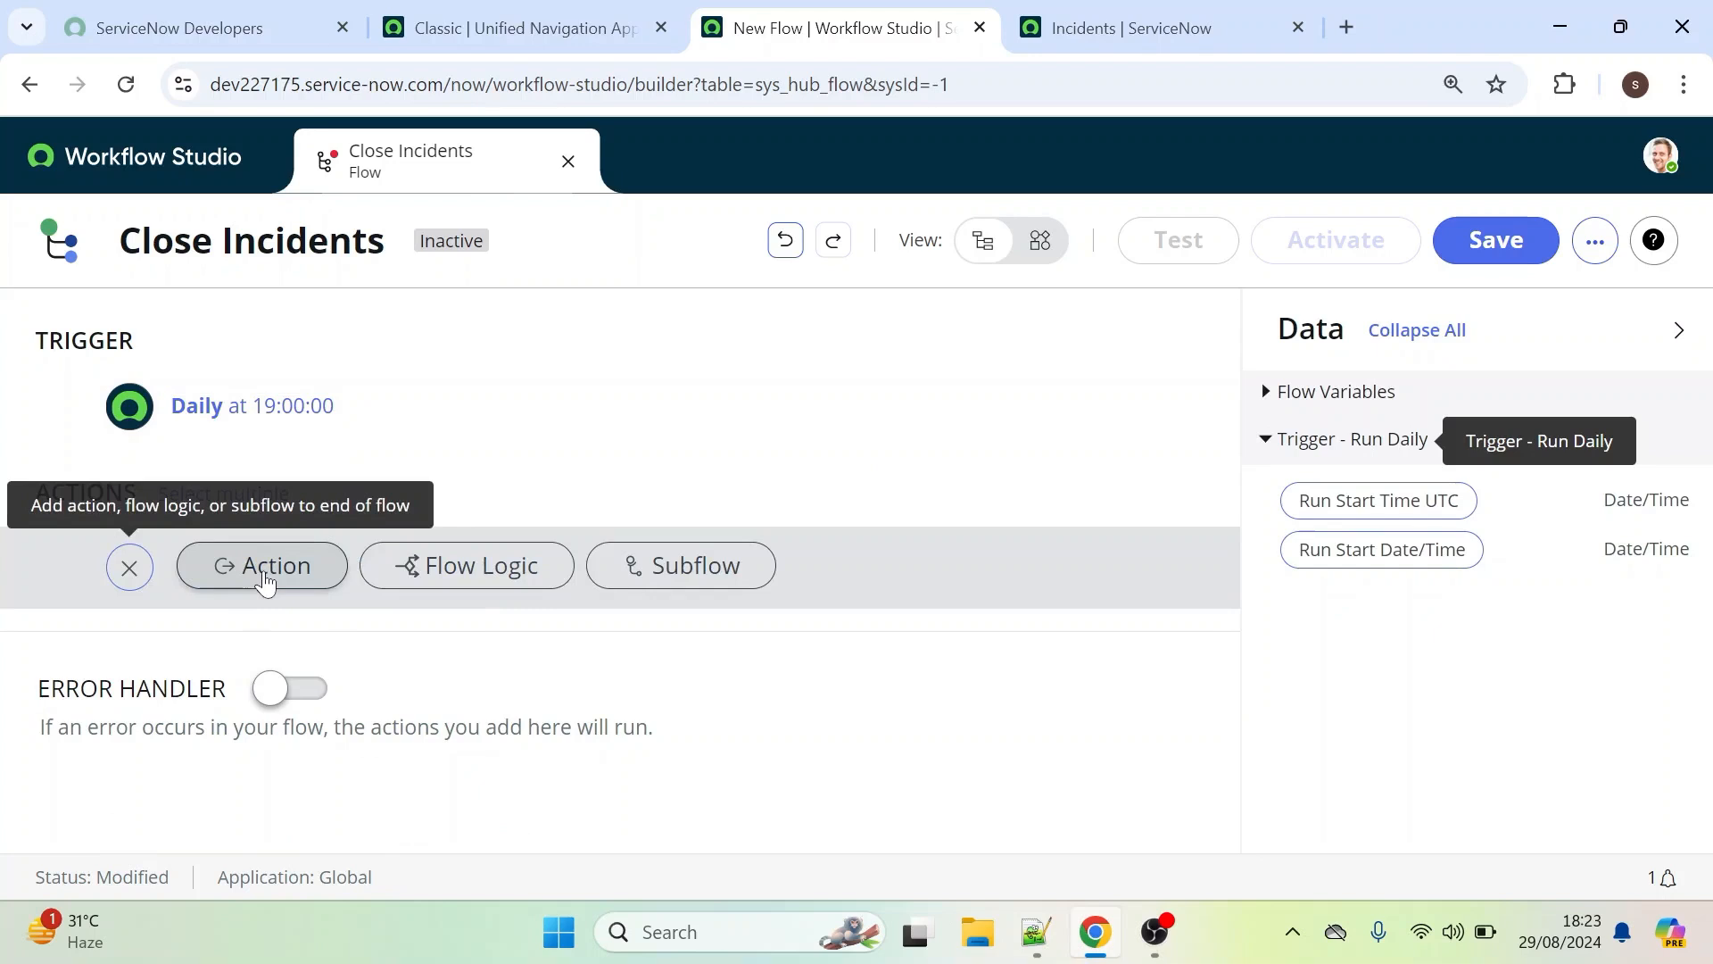
pyautogui.click(273, 584)
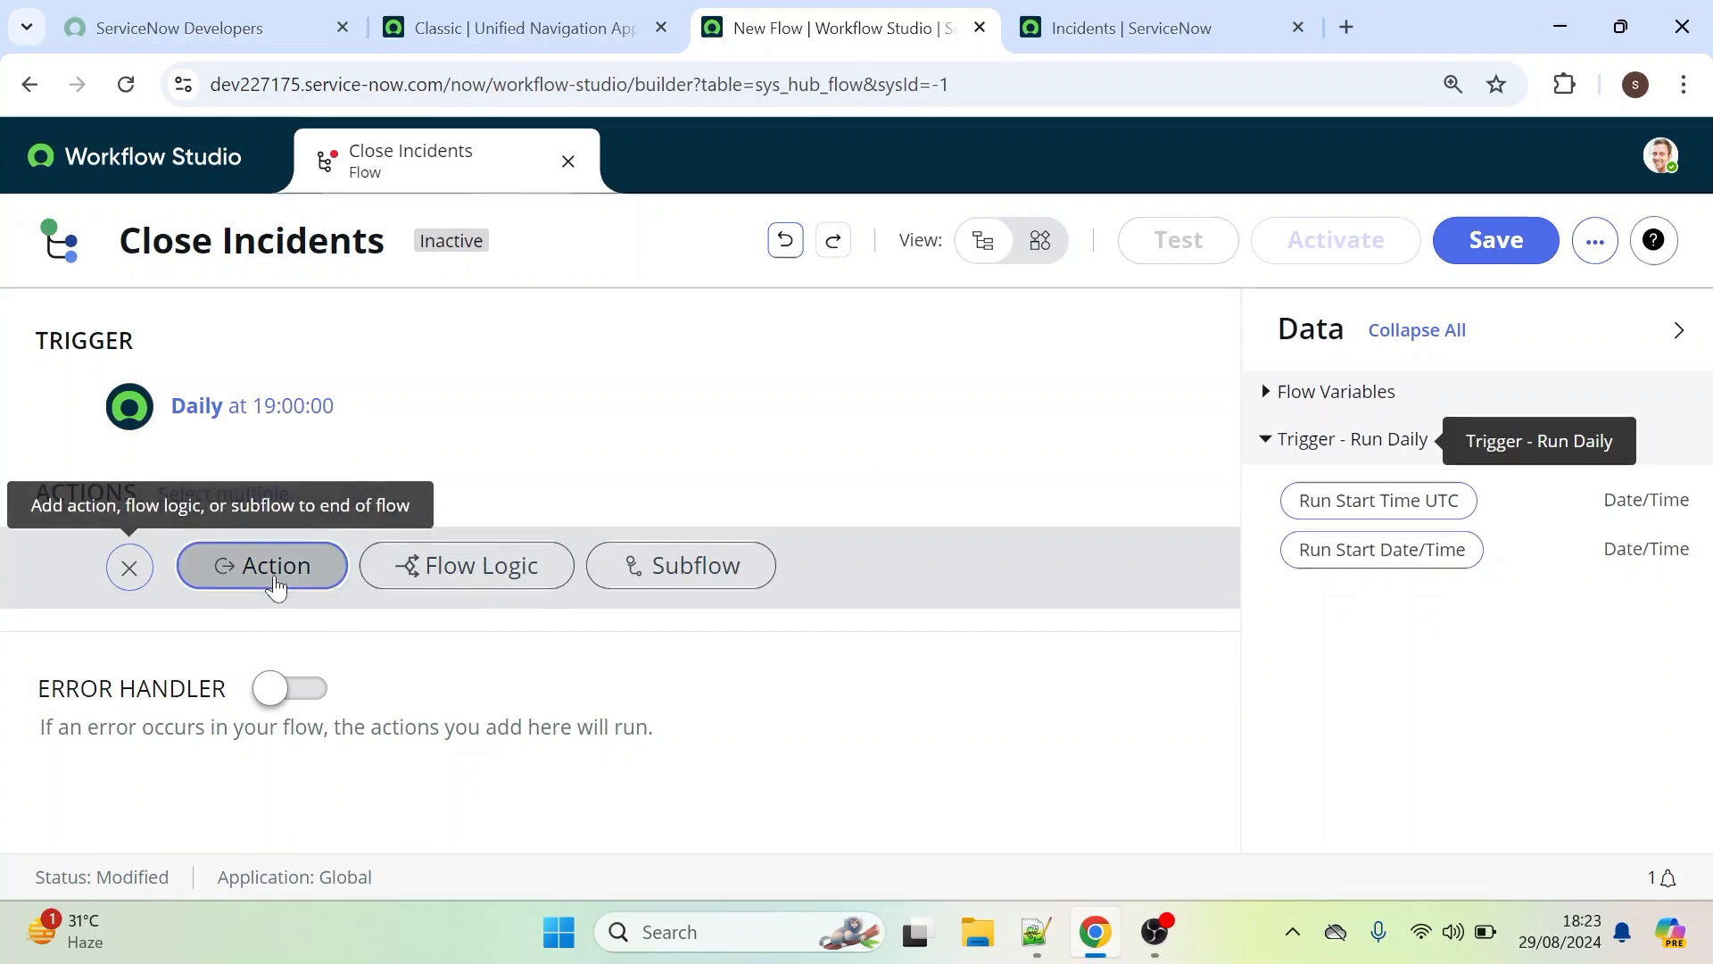
pyautogui.moveTo(1224, 411); pyautogui.dragTo(1193, 581)
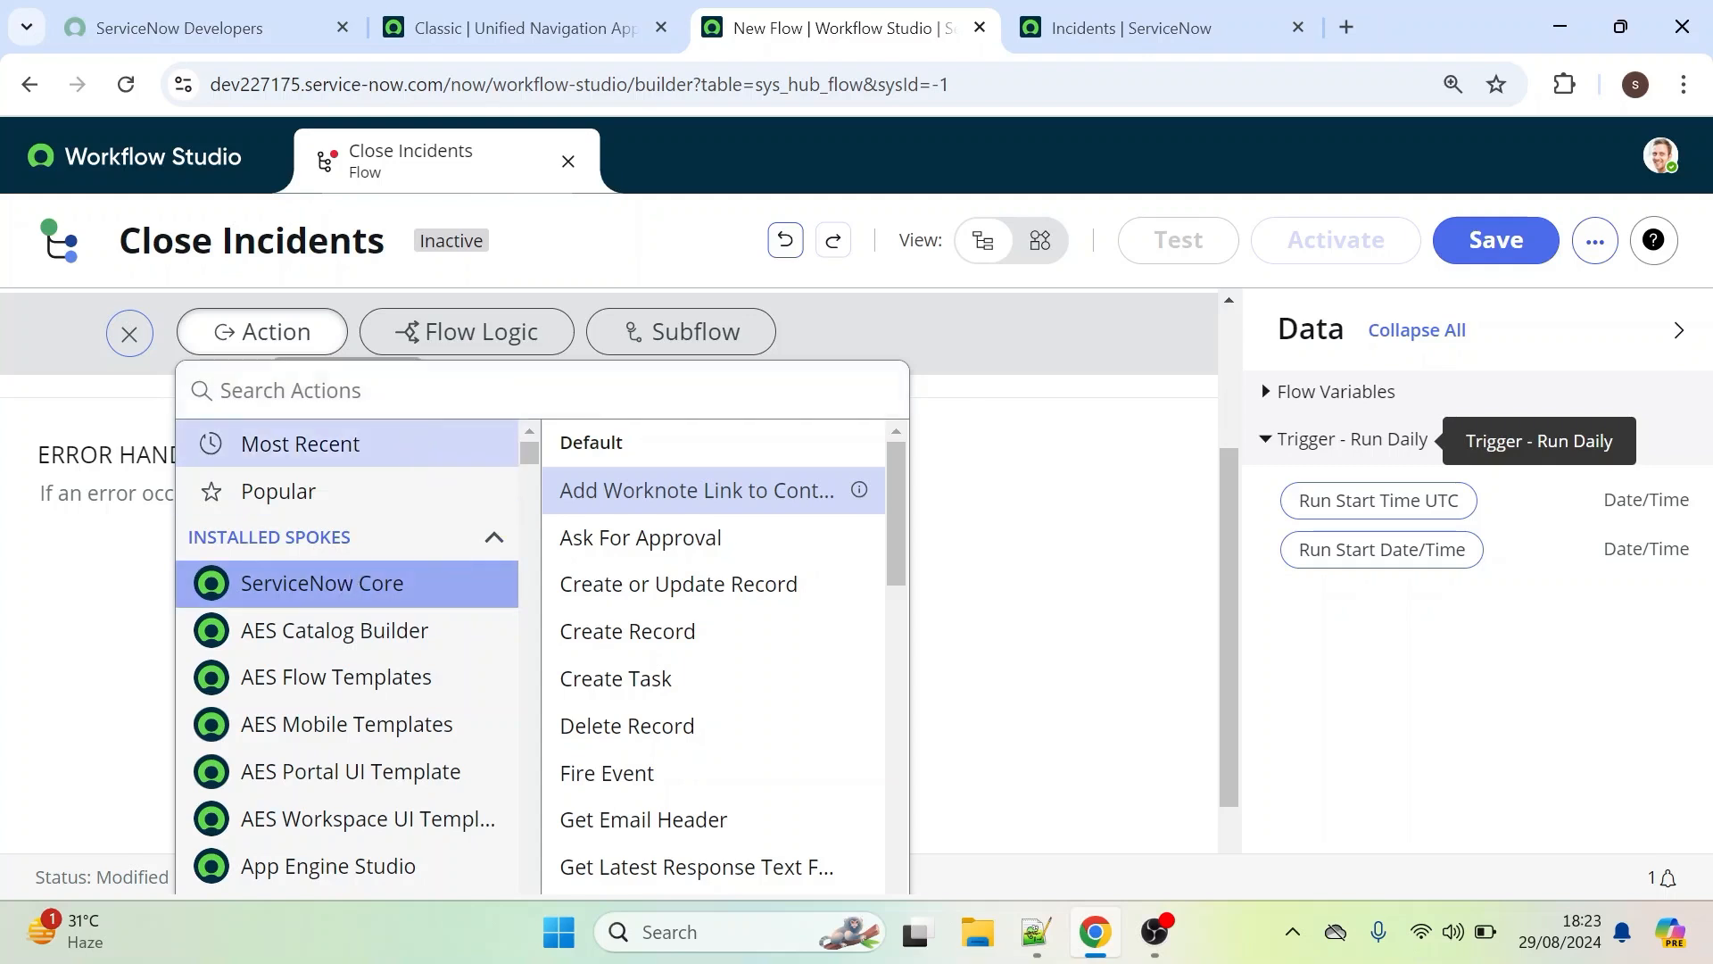
pyautogui.write('look')
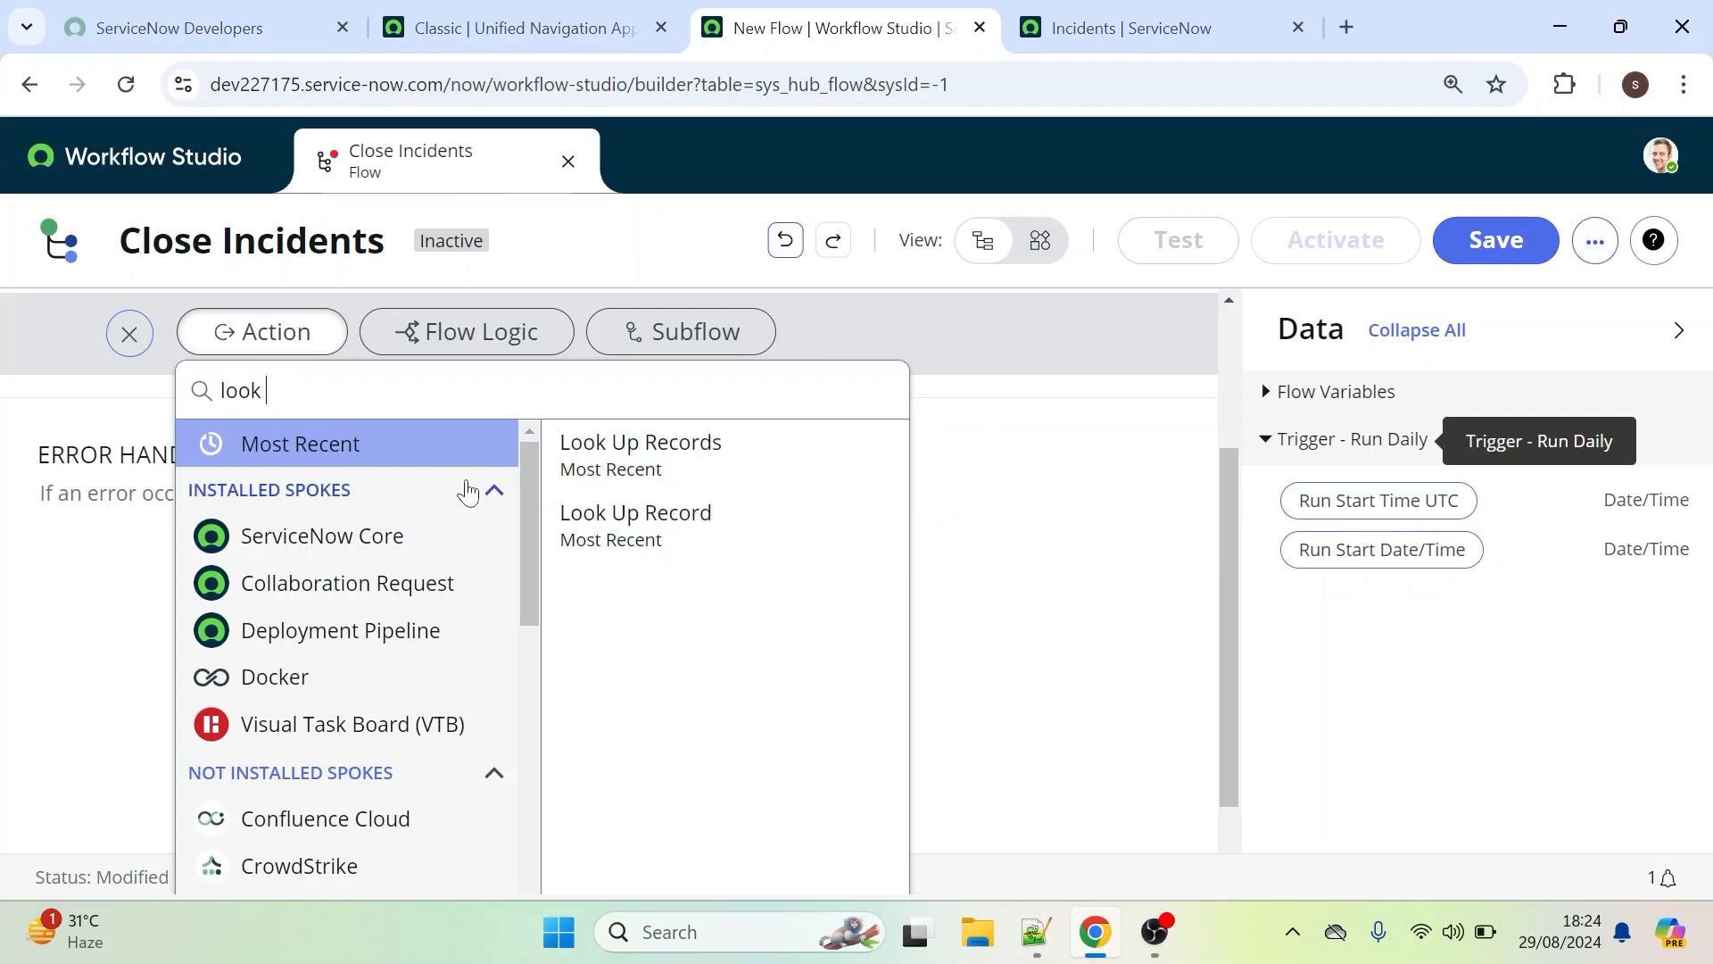
pyautogui.click(429, 538)
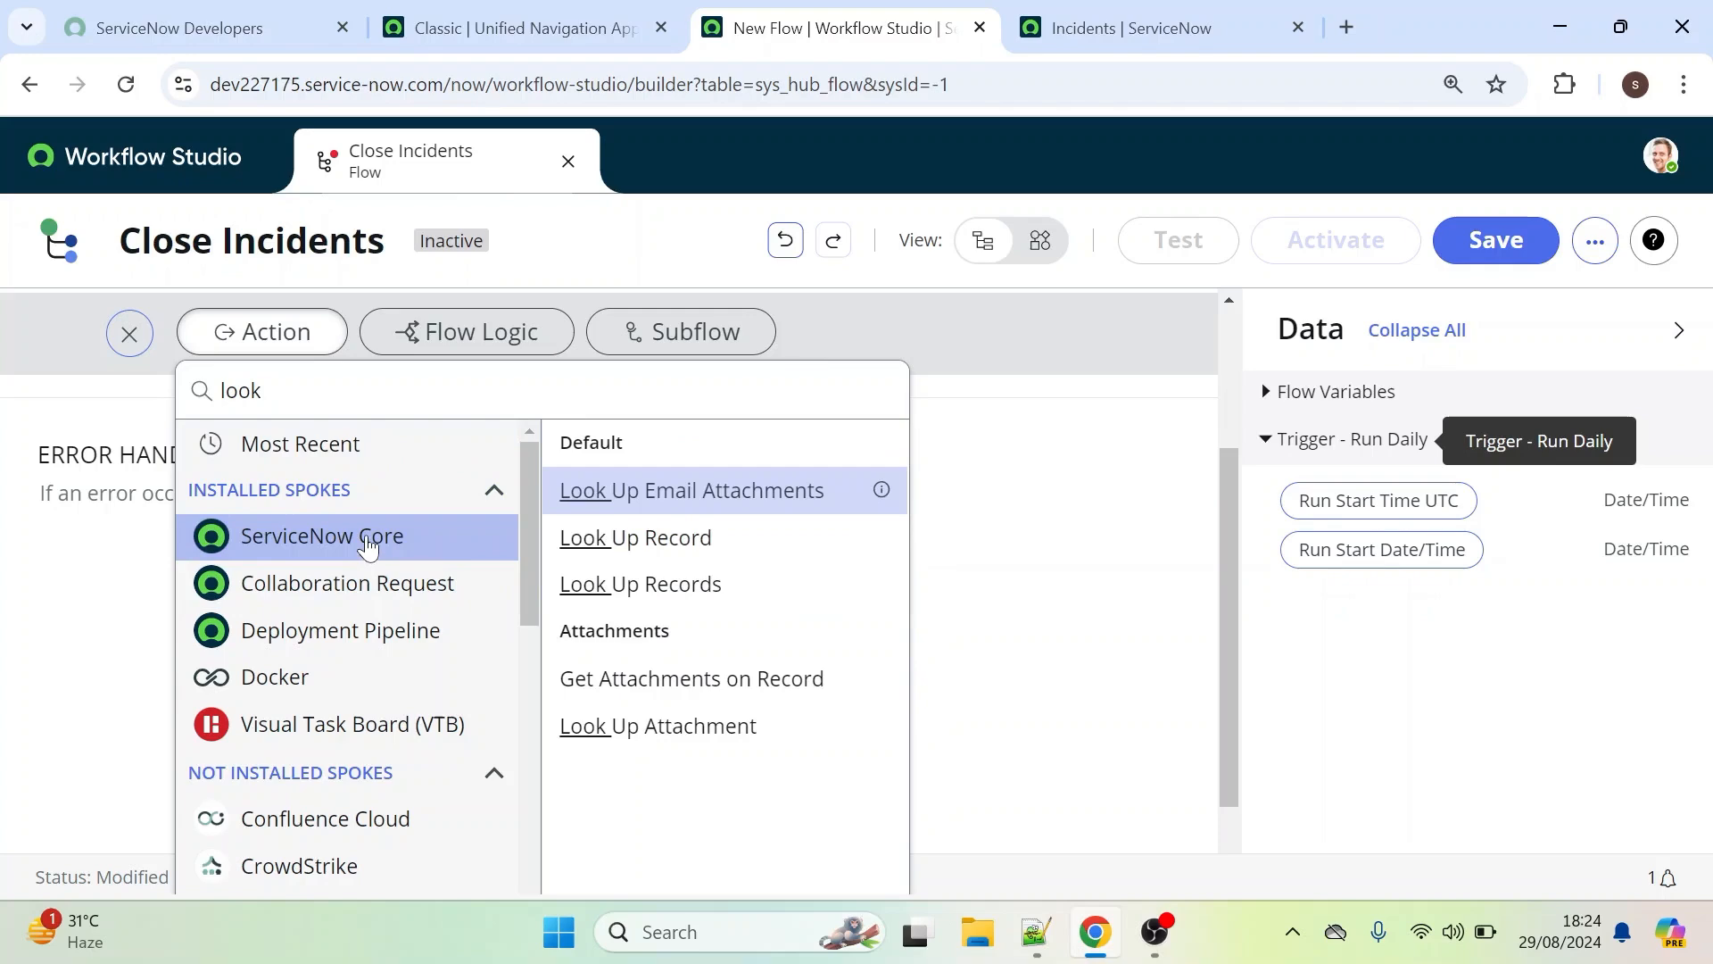
pyautogui.click(597, 585)
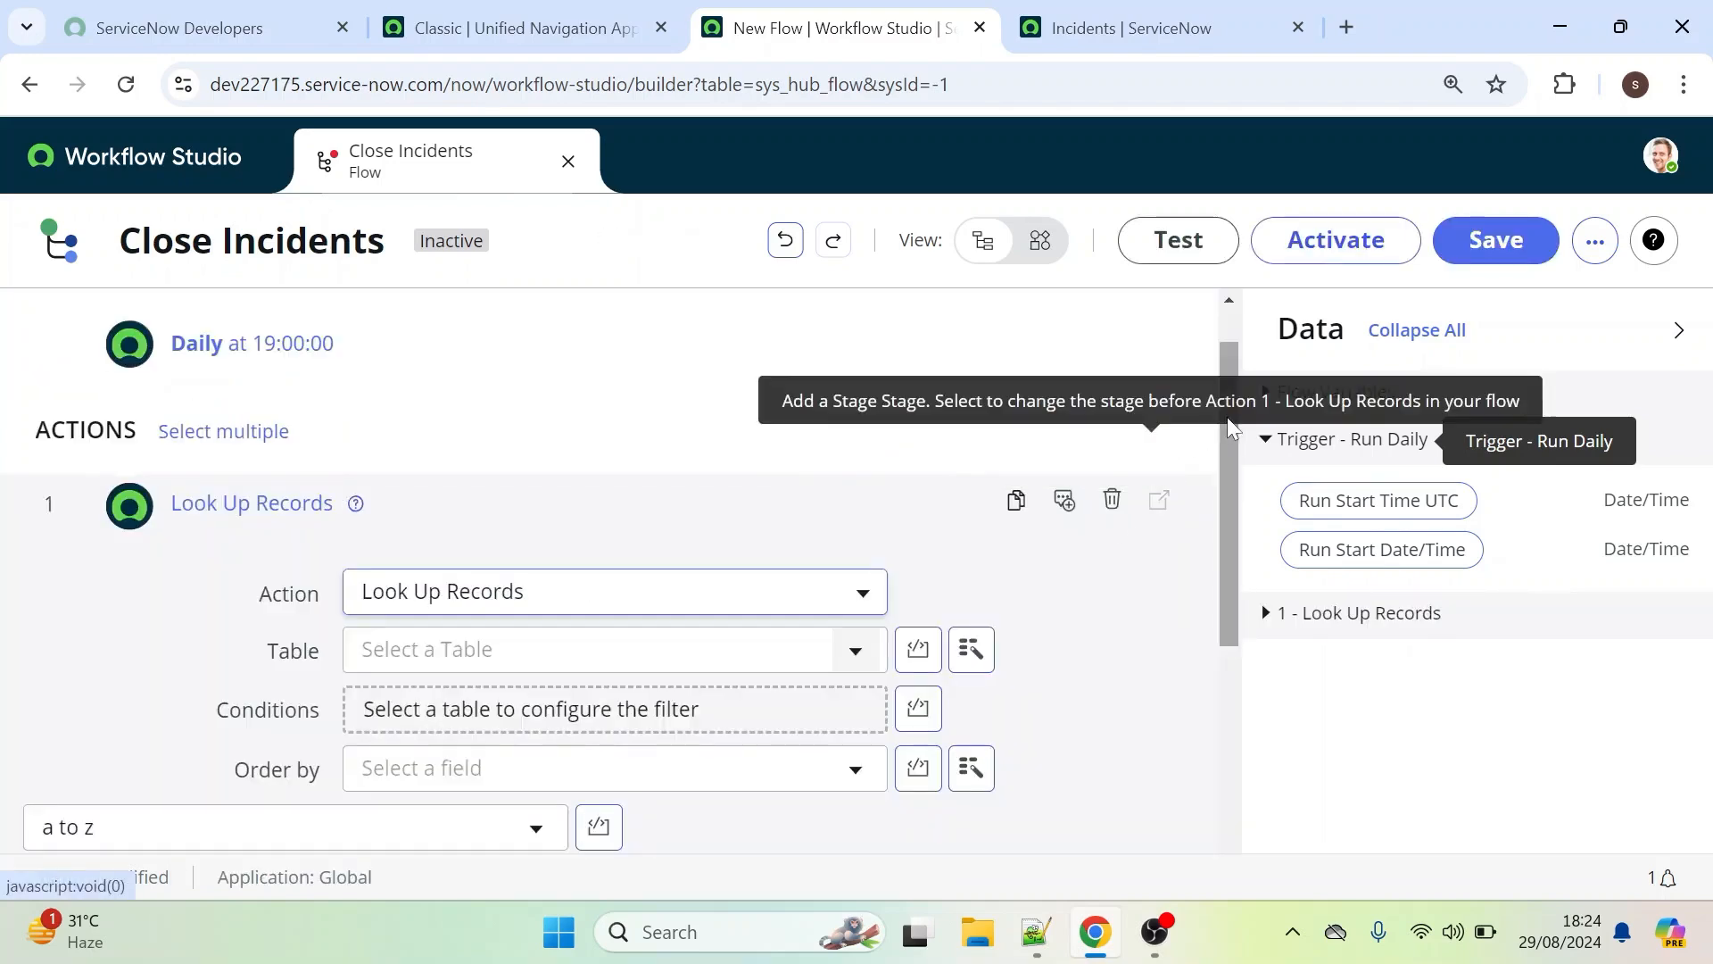
# Set the Look Up Records action's table to Incident [incident]
pyautogui.moveTo(1227, 416); pyautogui.dragTo(1210, 503)
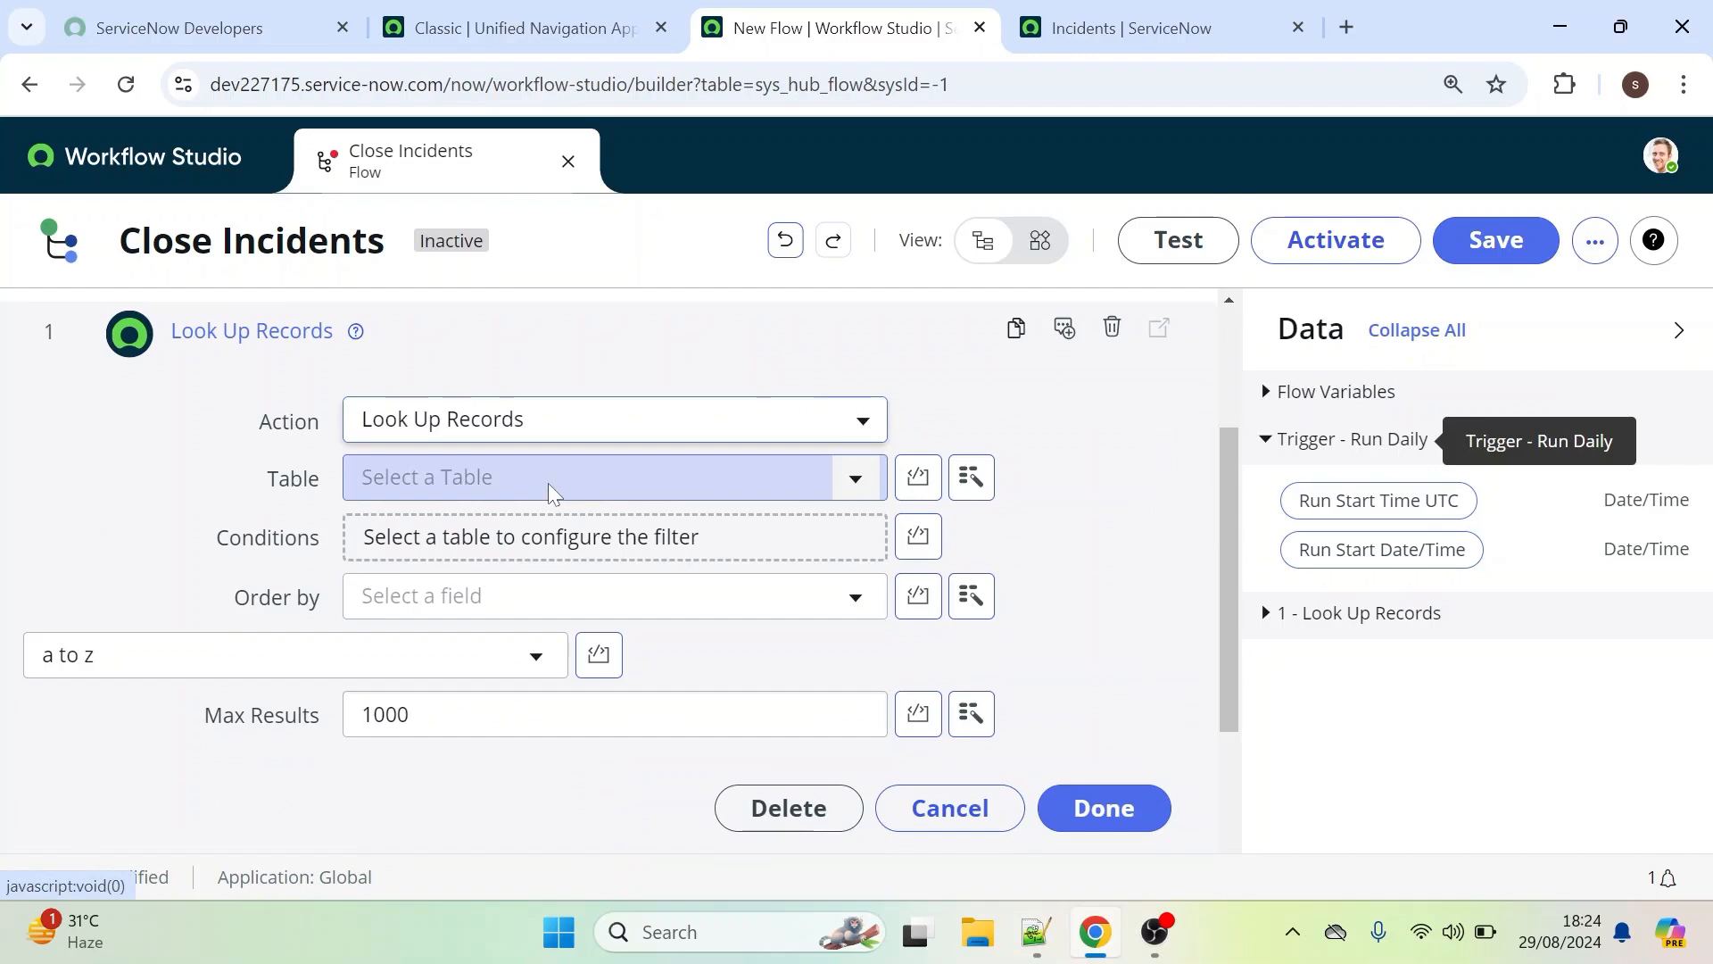
pyautogui.click(514, 484)
pyautogui.write('i')
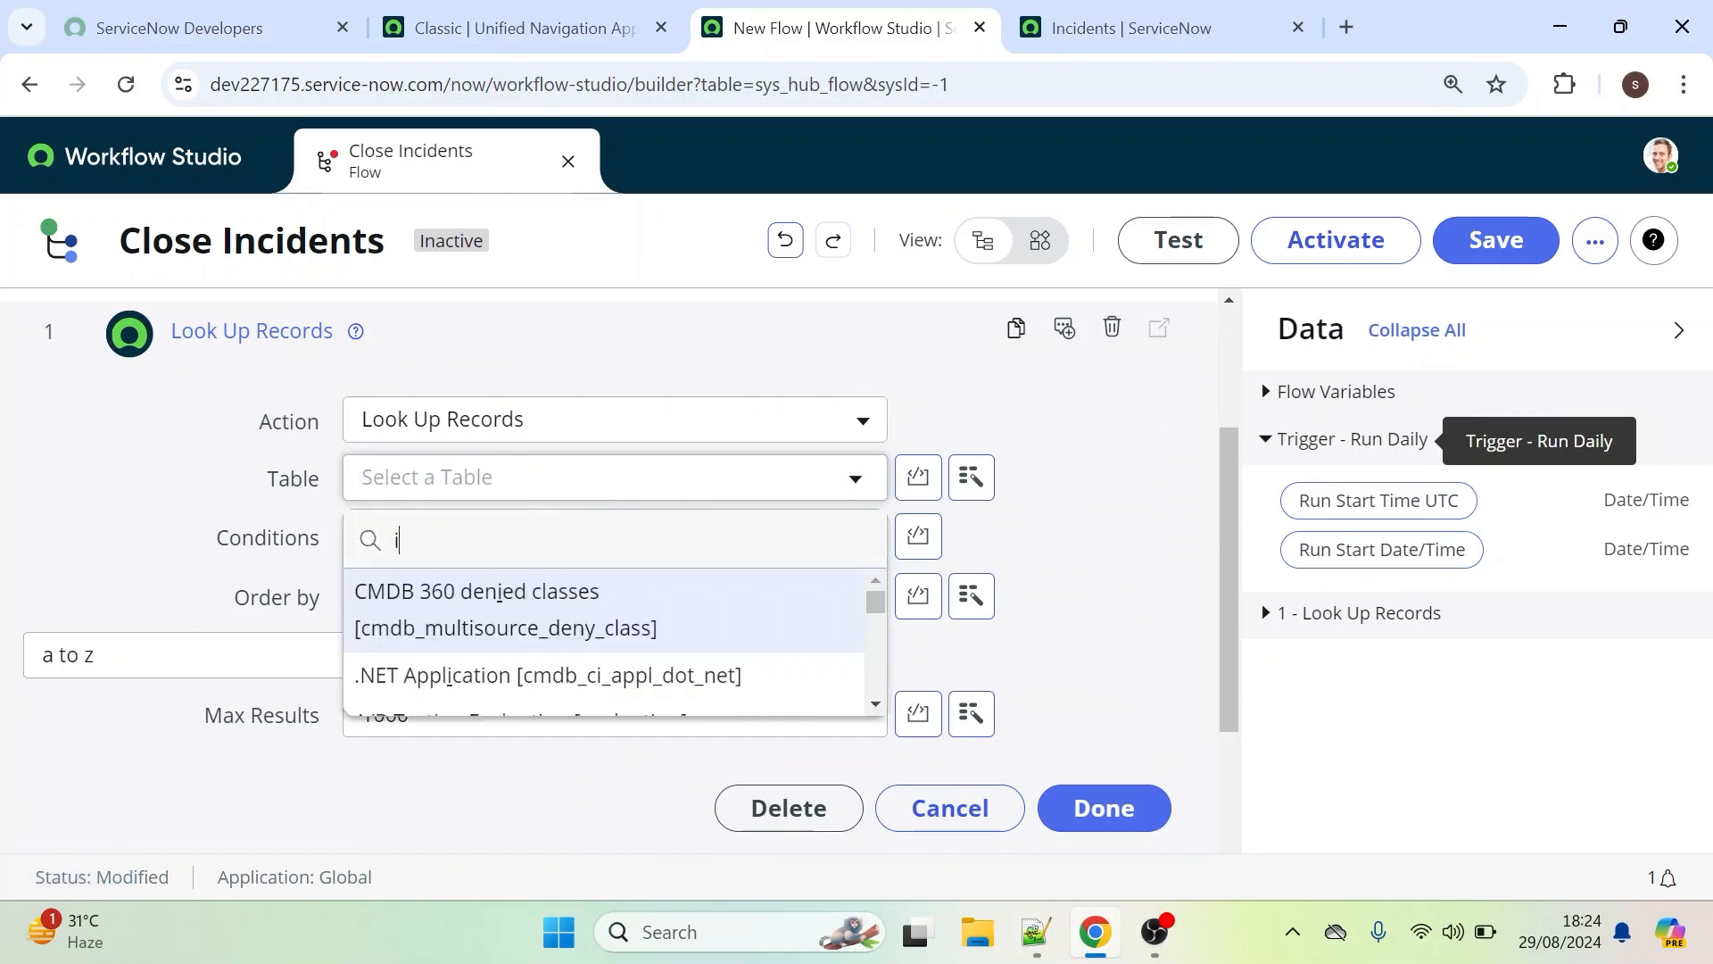
pyautogui.click(497, 482)
pyautogui.write('inc')
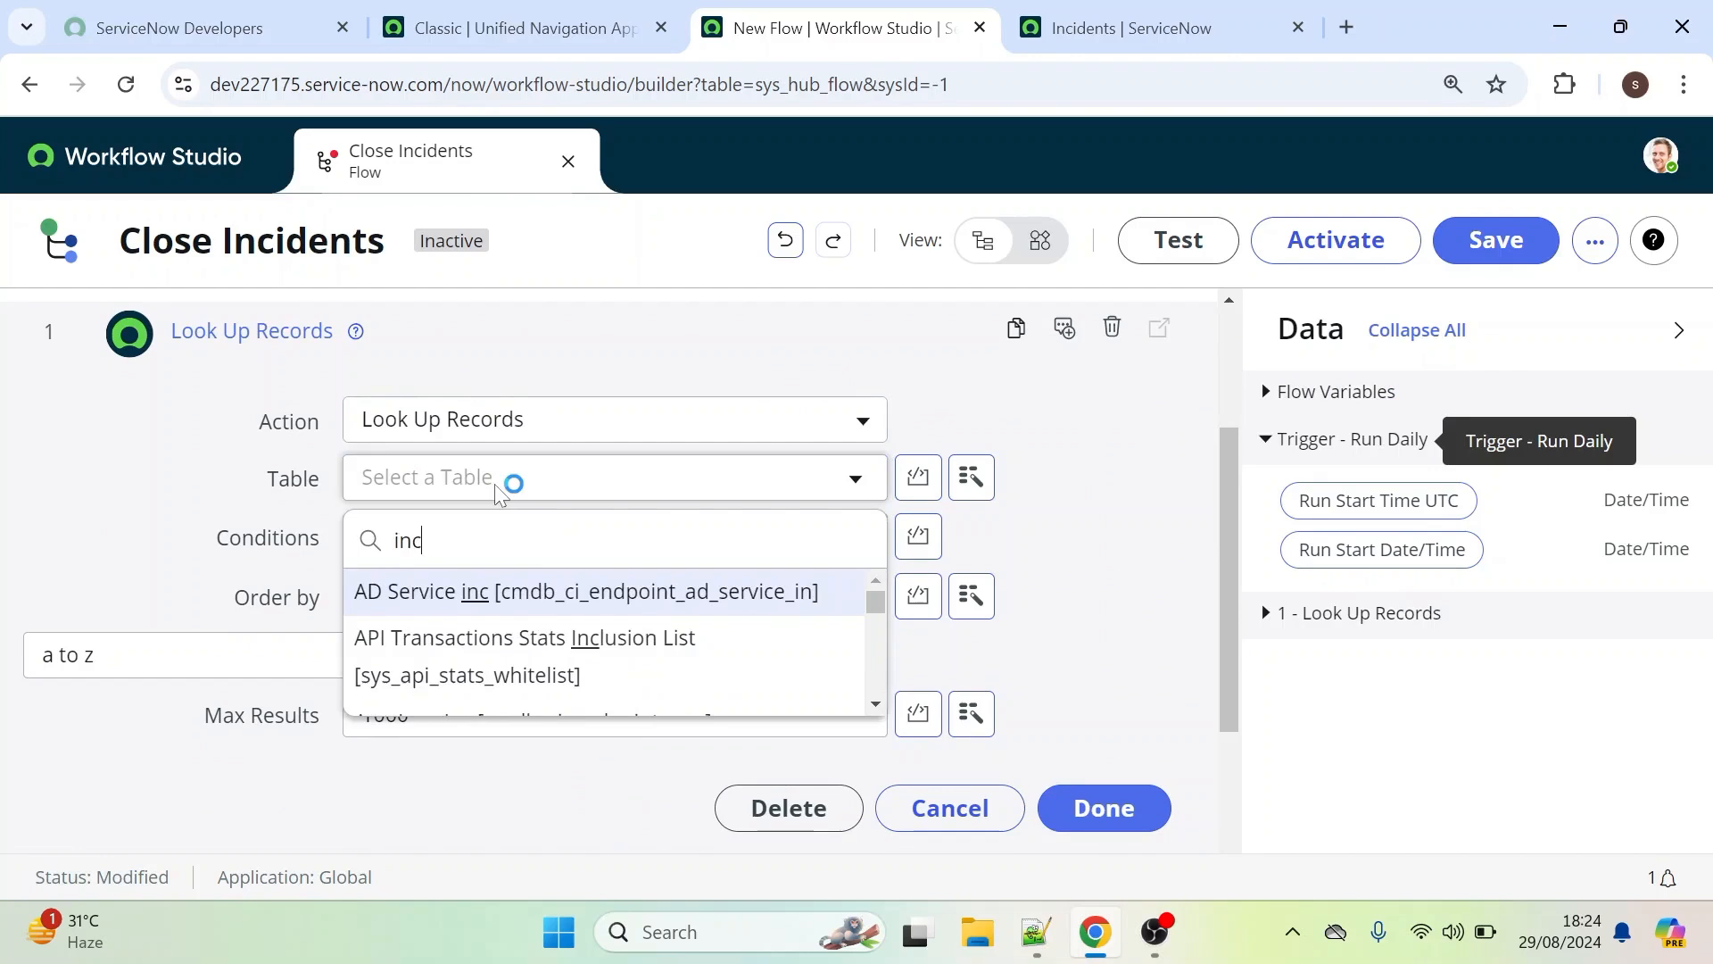
pyautogui.write('ide')
pyautogui.press('Return')
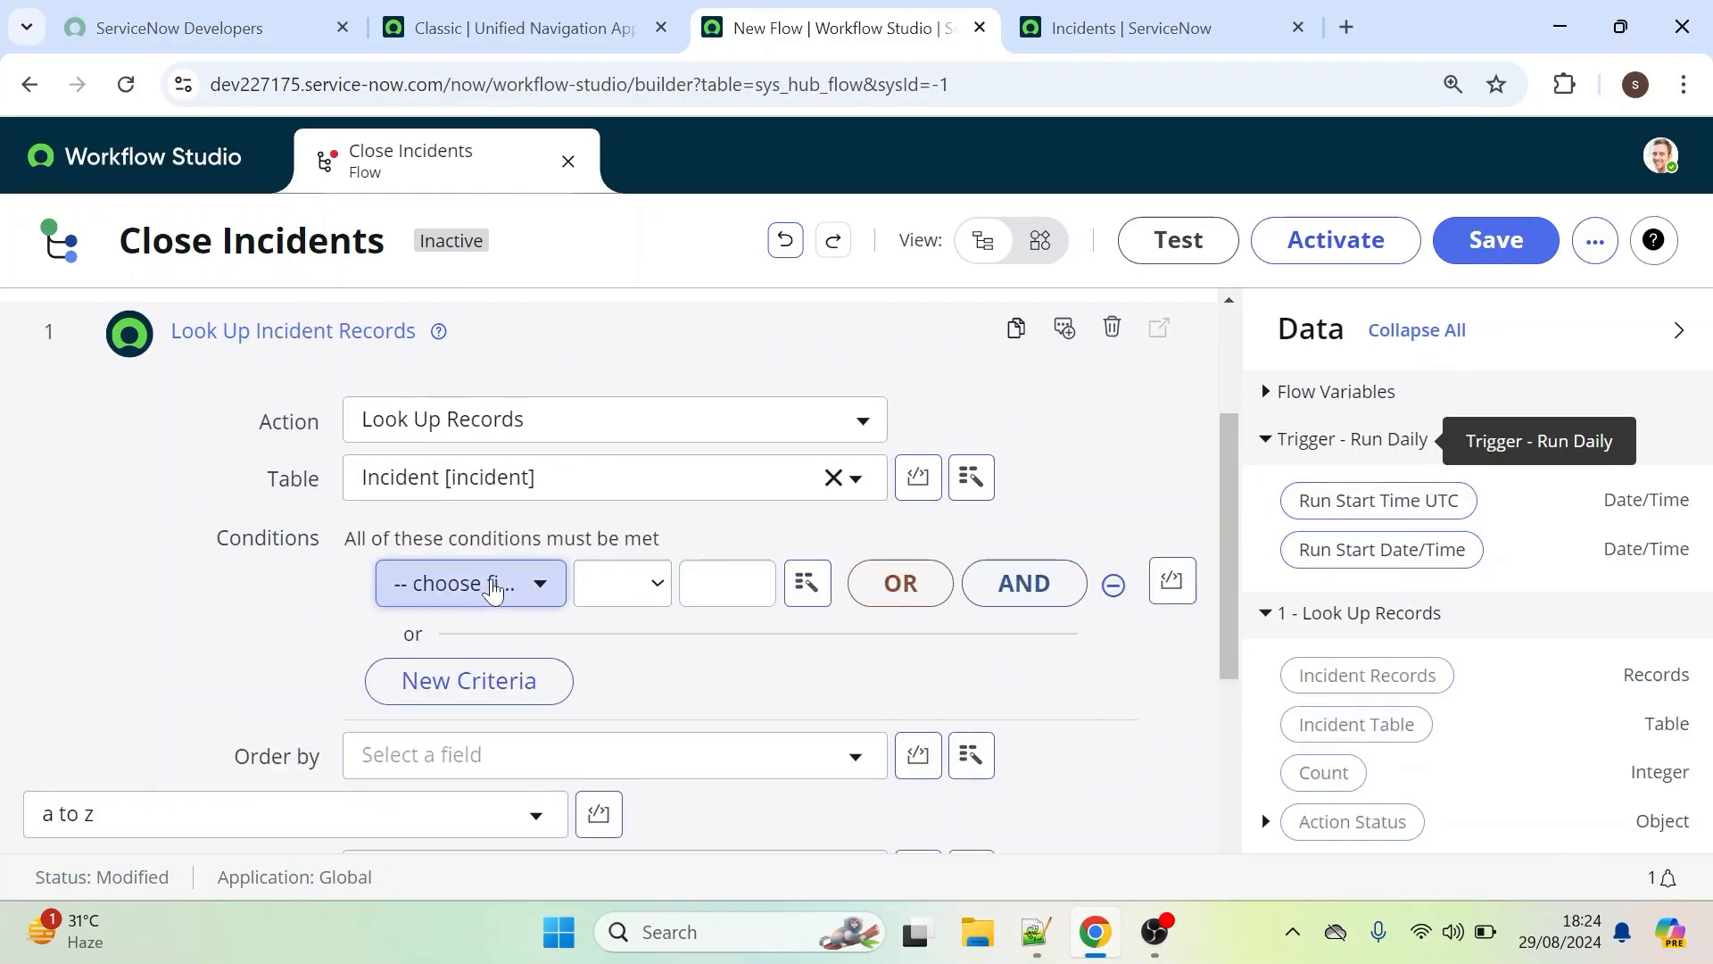
# Add the condition State is Resolved to the incident lookup and finish configuring the action
pyautogui.click(494, 586)
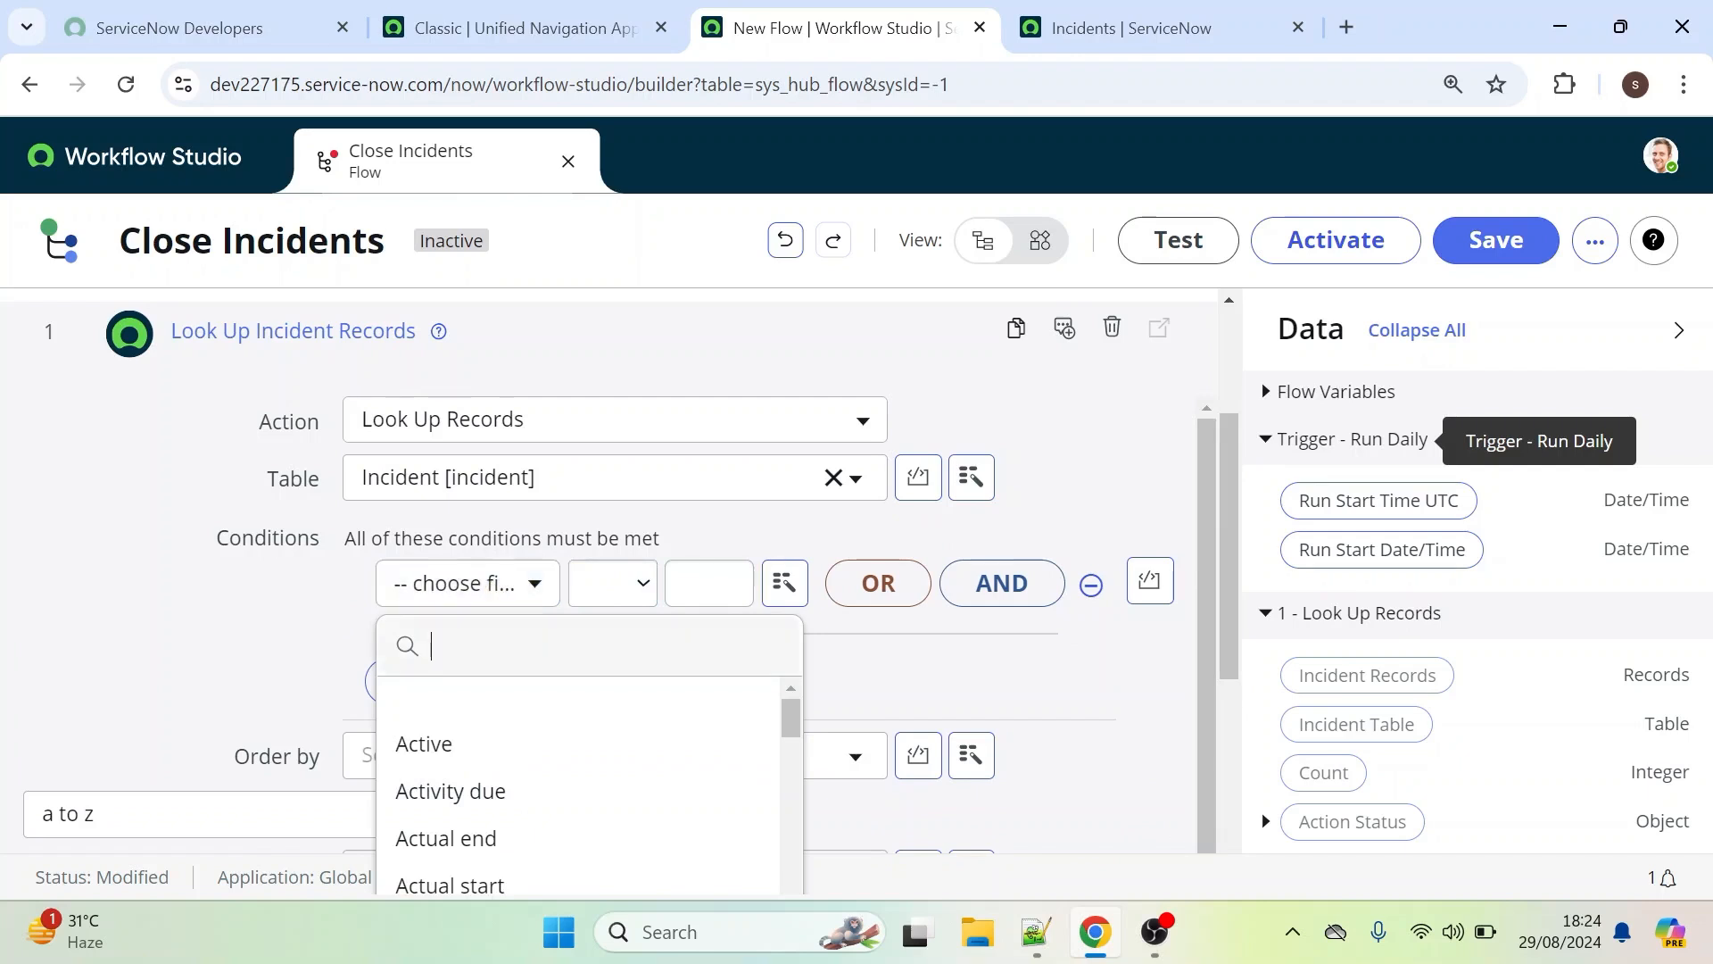
pyautogui.write('stat')
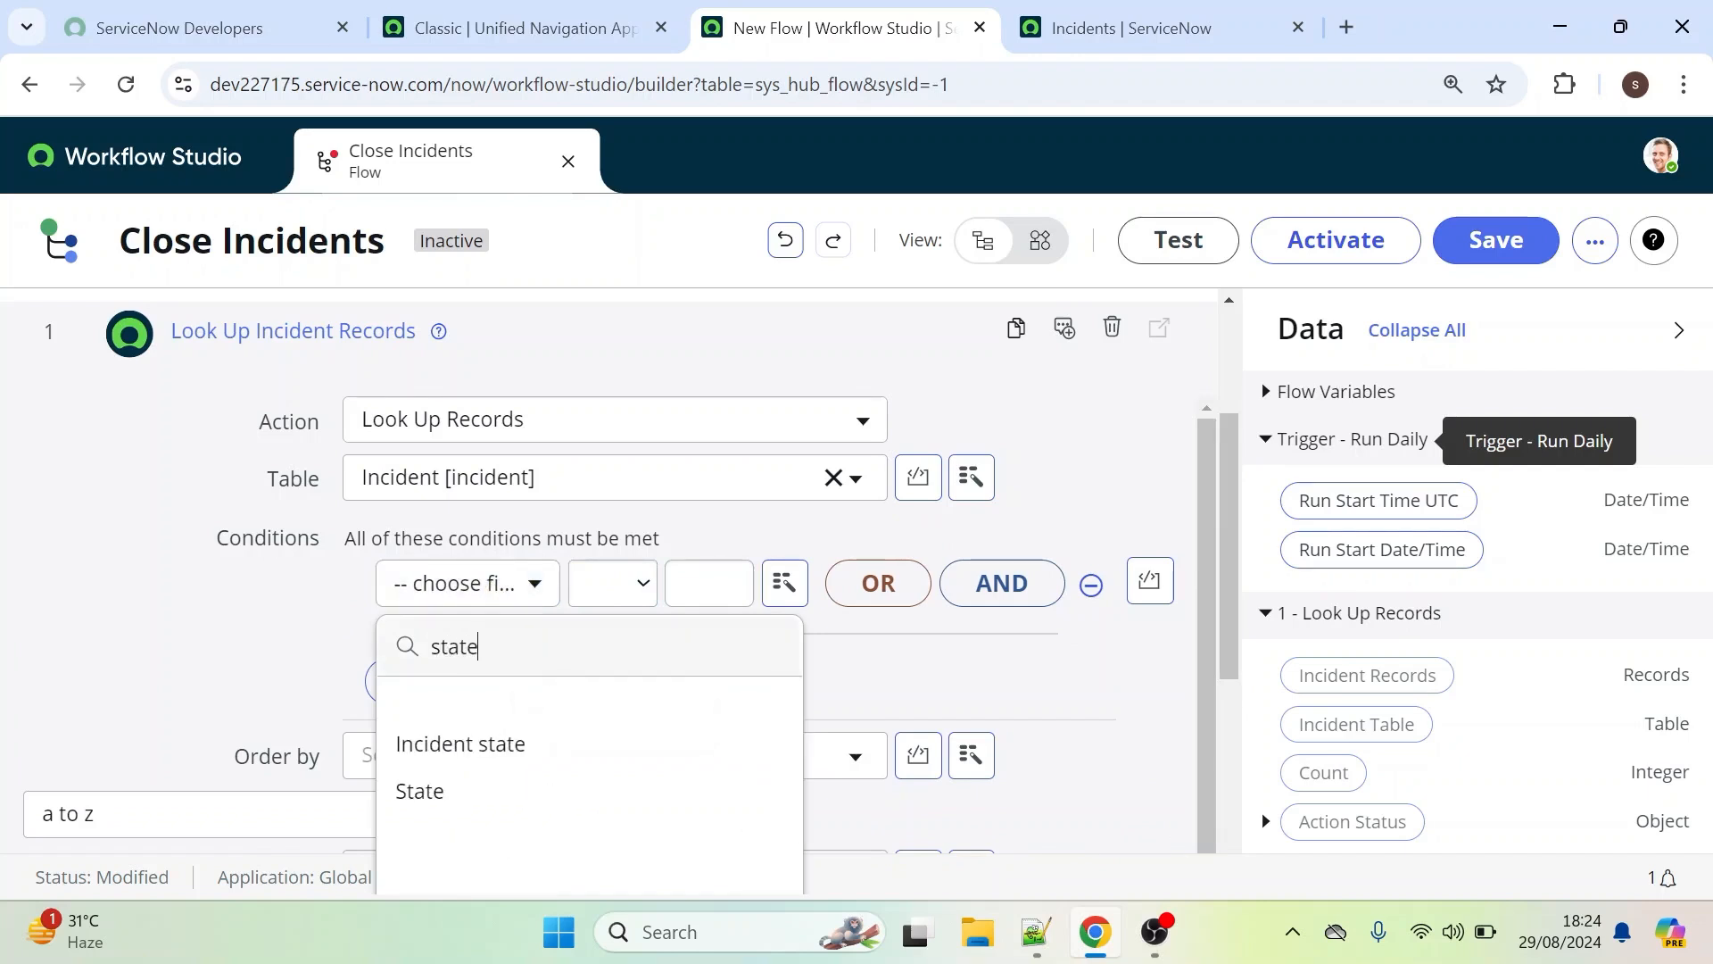
pyautogui.write('e')
pyautogui.click(575, 792)
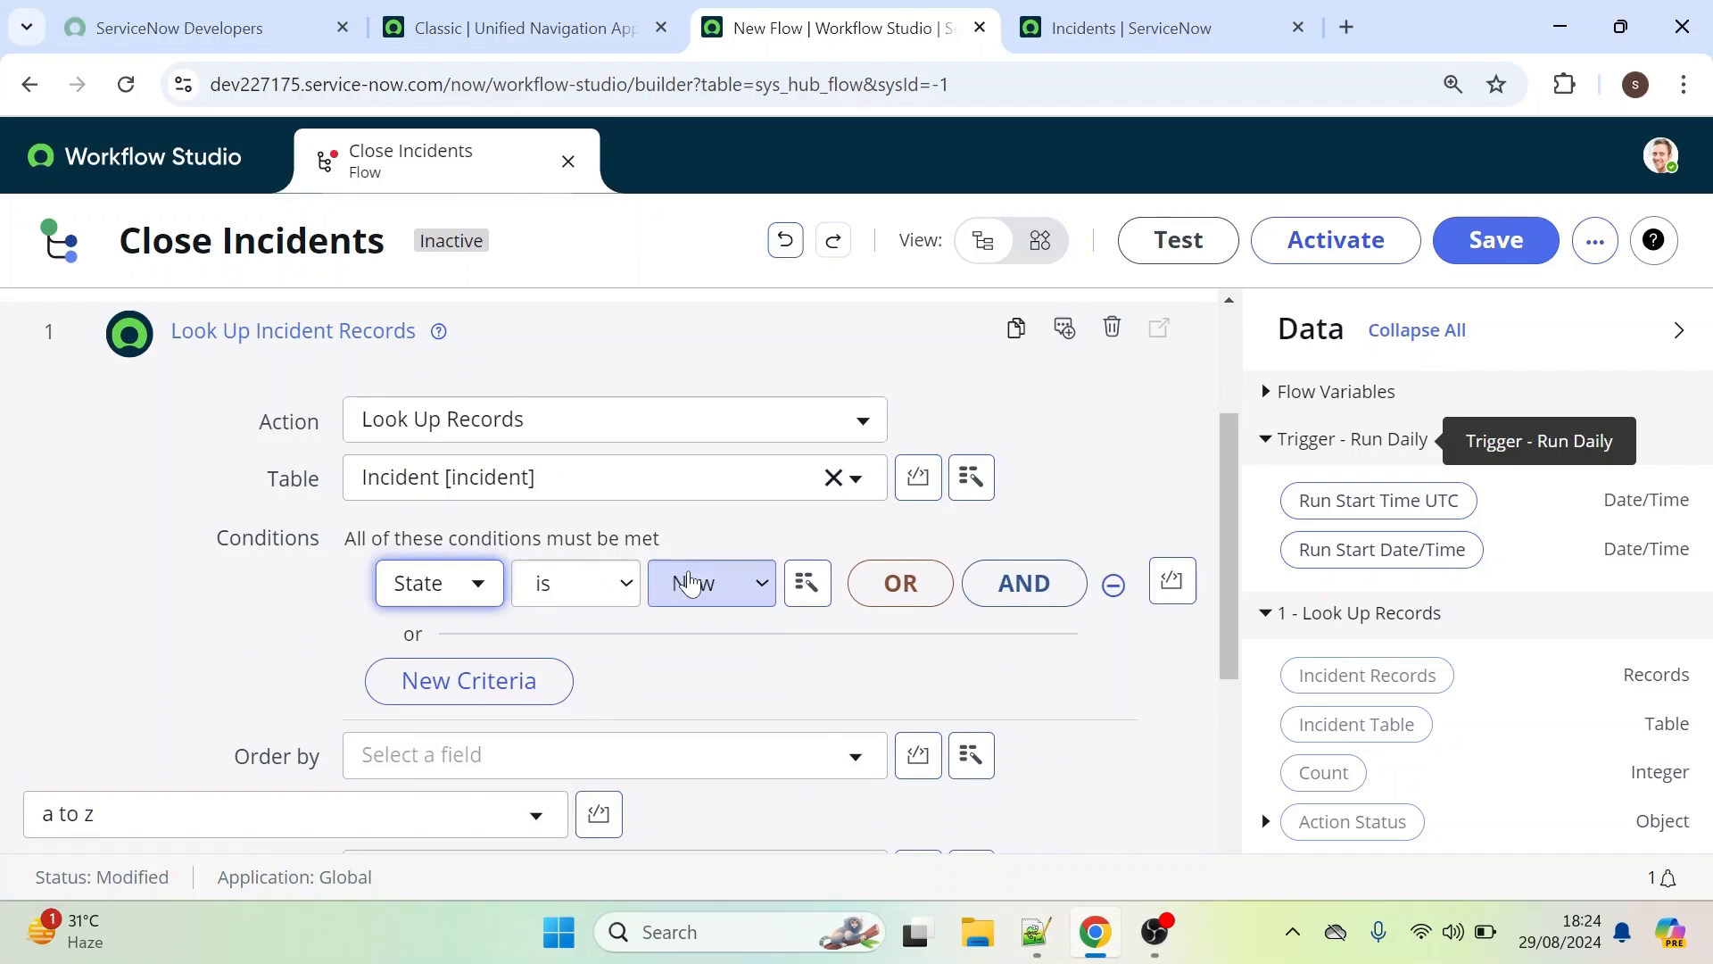
pyautogui.click(689, 581)
pyautogui.click(704, 746)
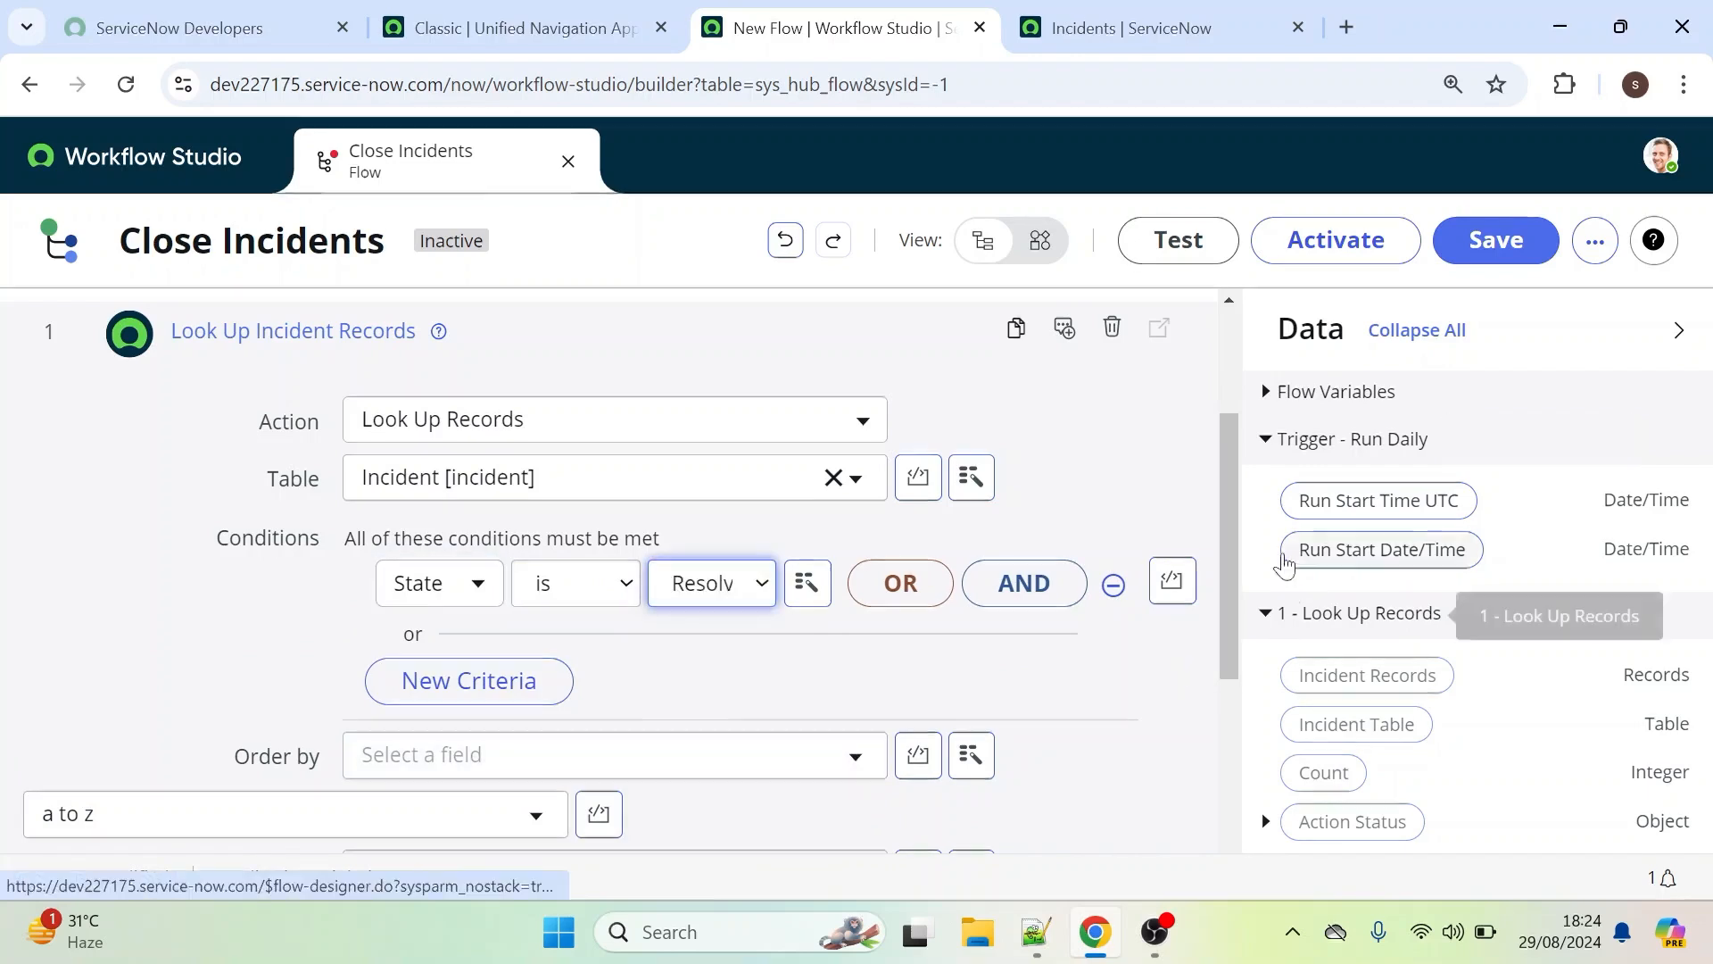
pyautogui.moveTo(1228, 509); pyautogui.dragTo(1215, 592)
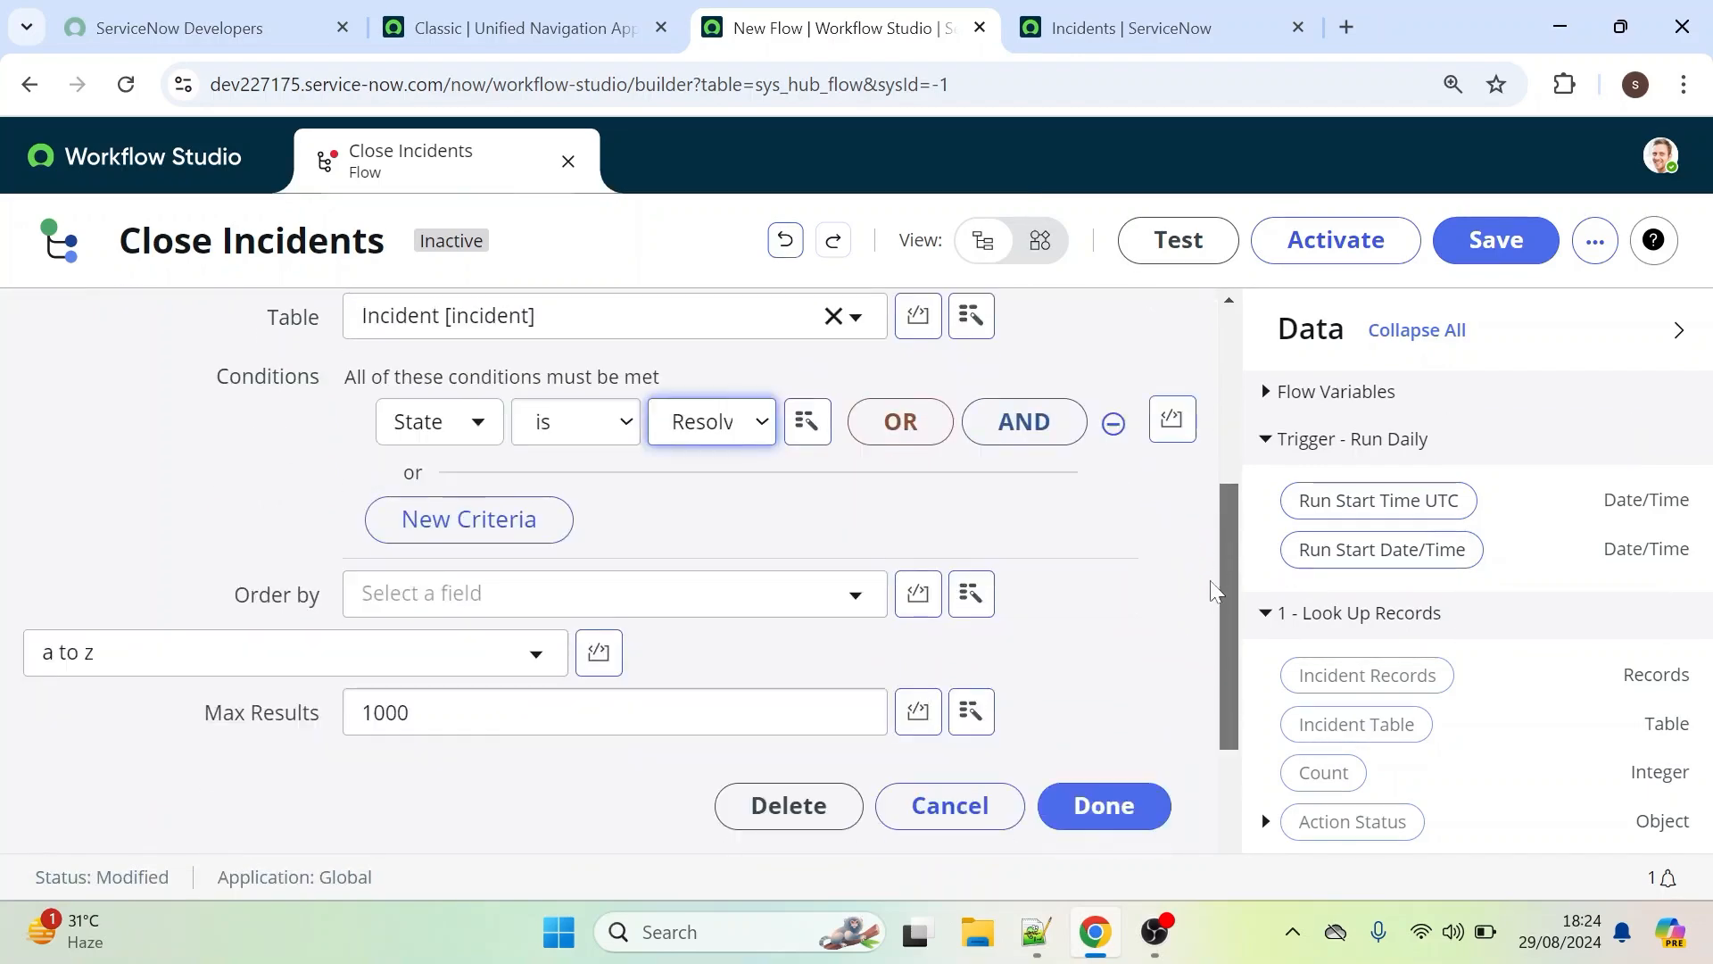
pyautogui.click(1103, 805)
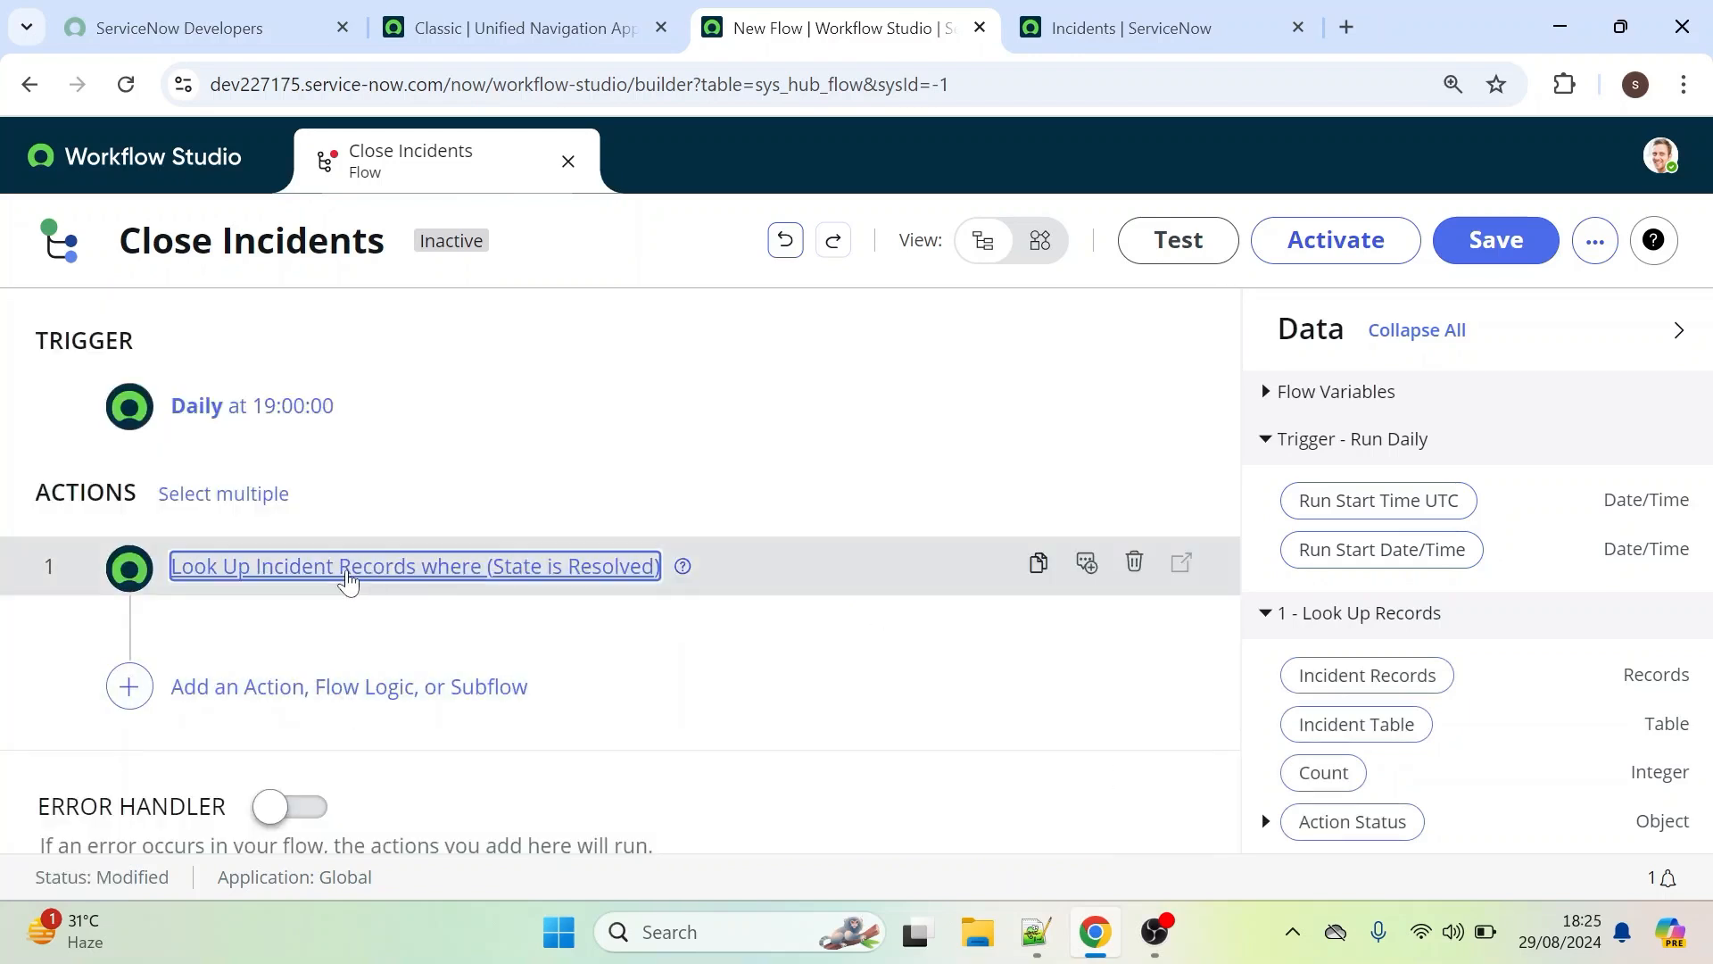
# Add a For Each flow logic step after the incident lookup
pyautogui.click(265, 688)
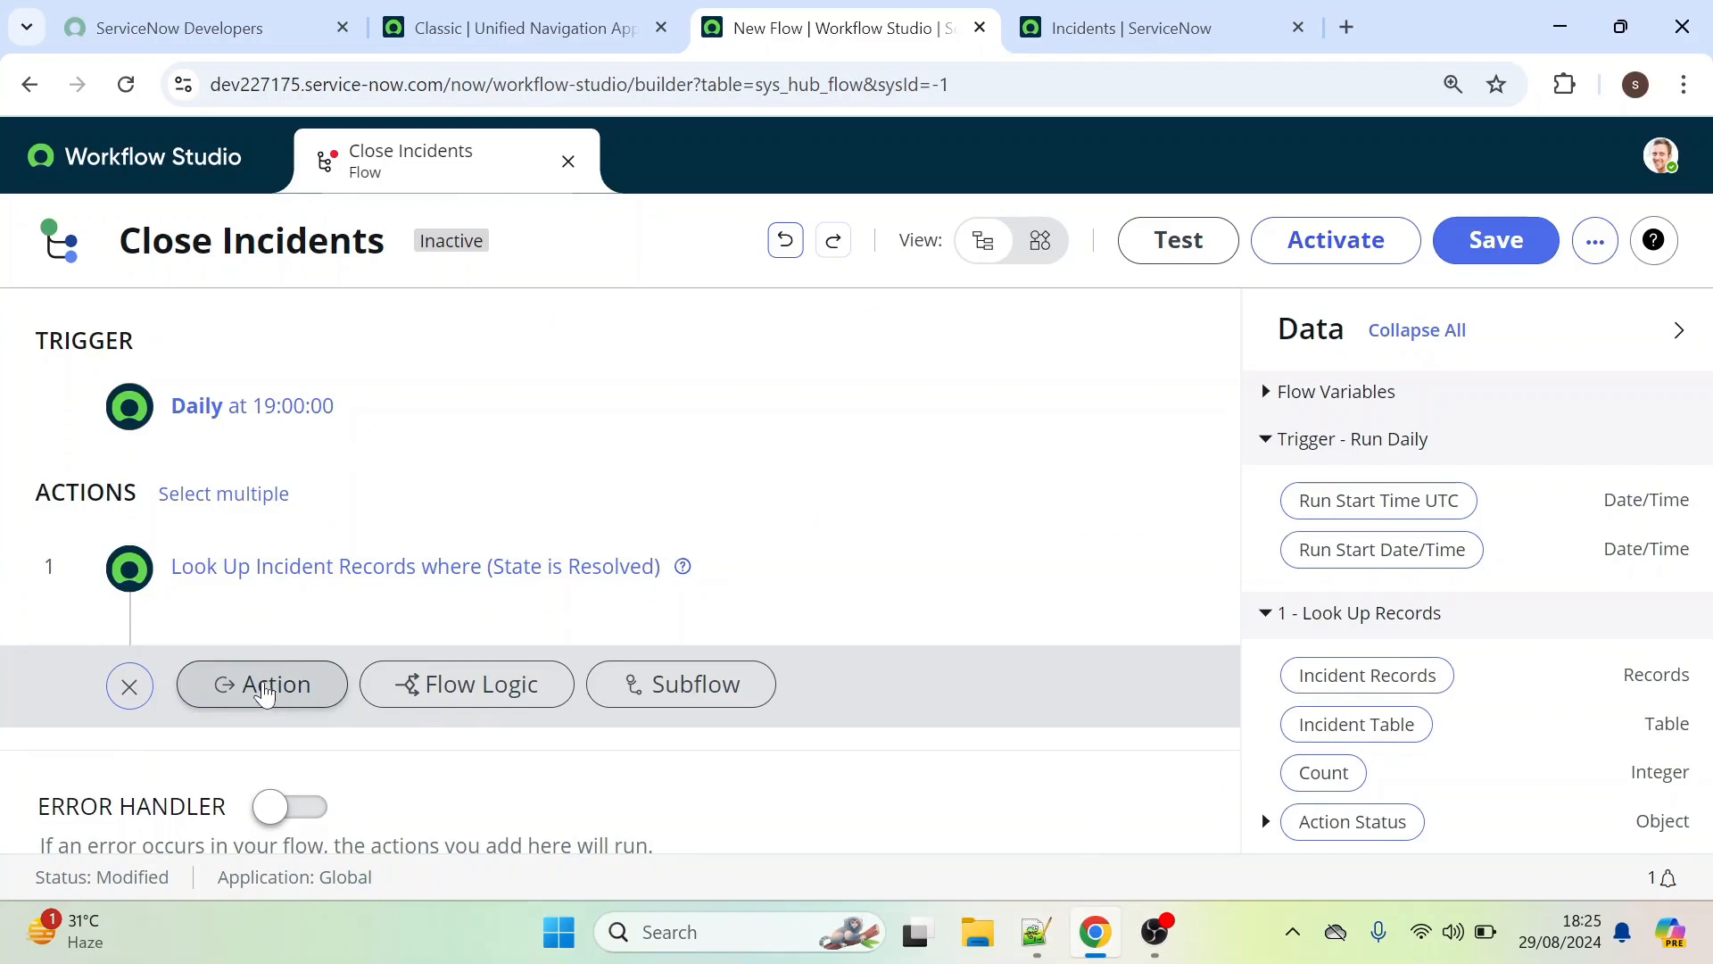
pyautogui.click(411, 686)
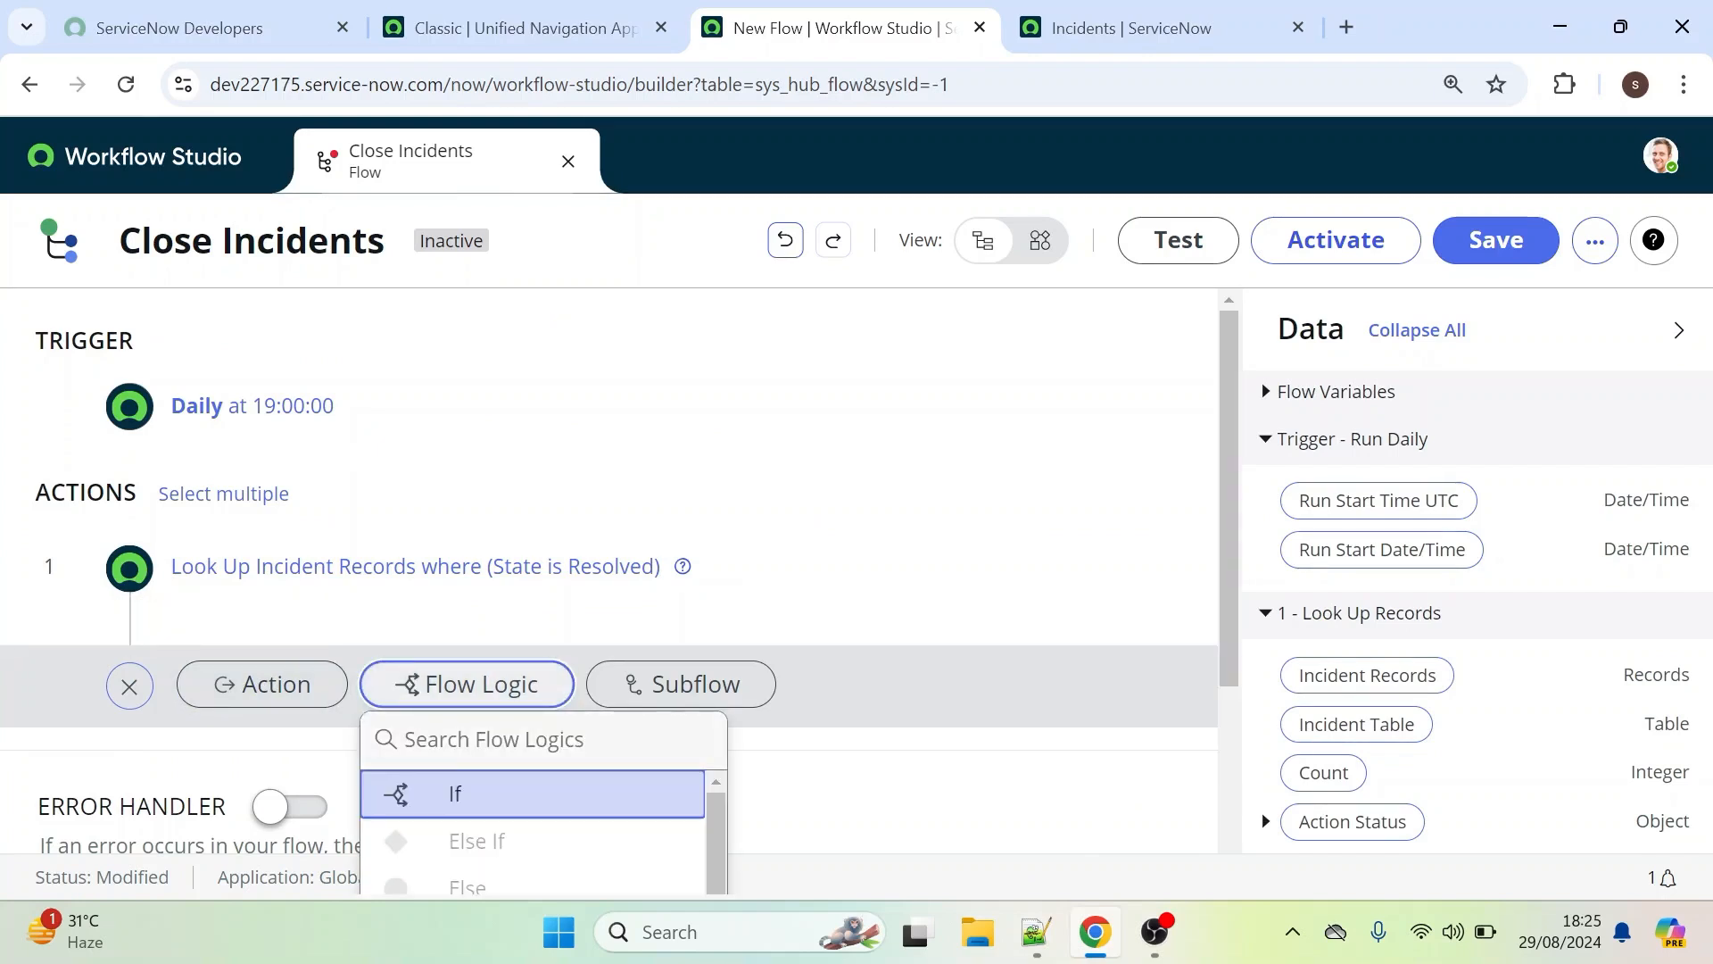
pyautogui.write('for')
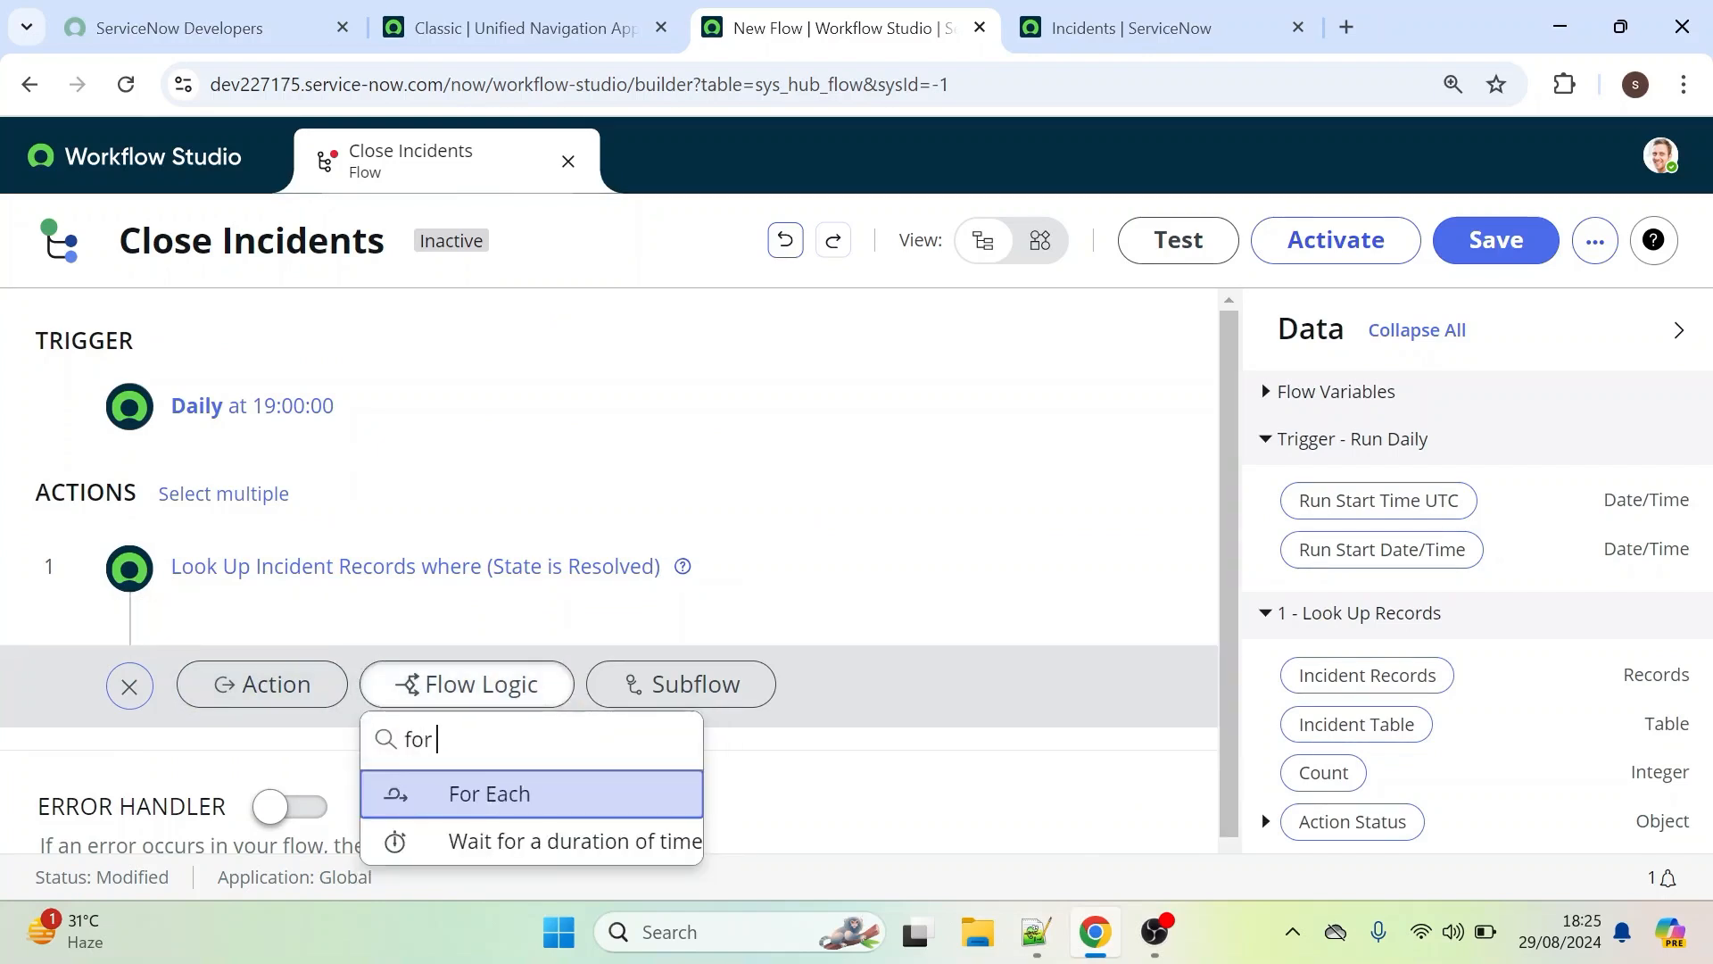
pyautogui.click(485, 814)
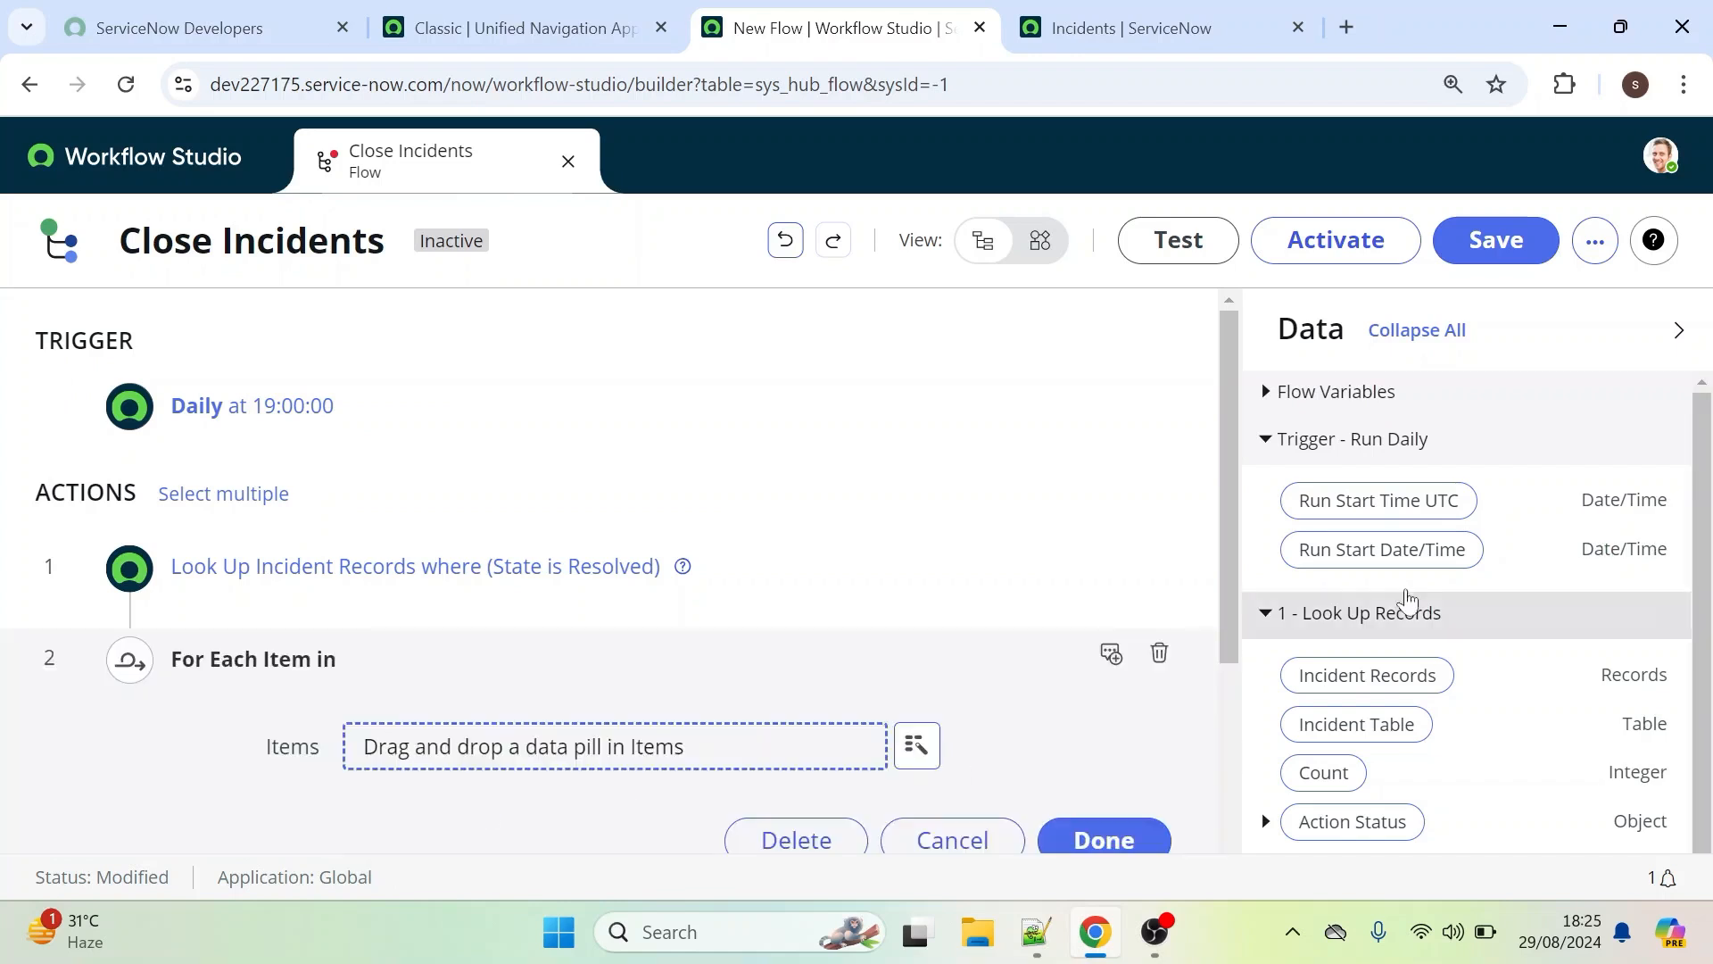
# Set the For Each items to Incident Records from the Look Up Records action and finish configuring the loop
pyautogui.scroll(-2, 743, 665)
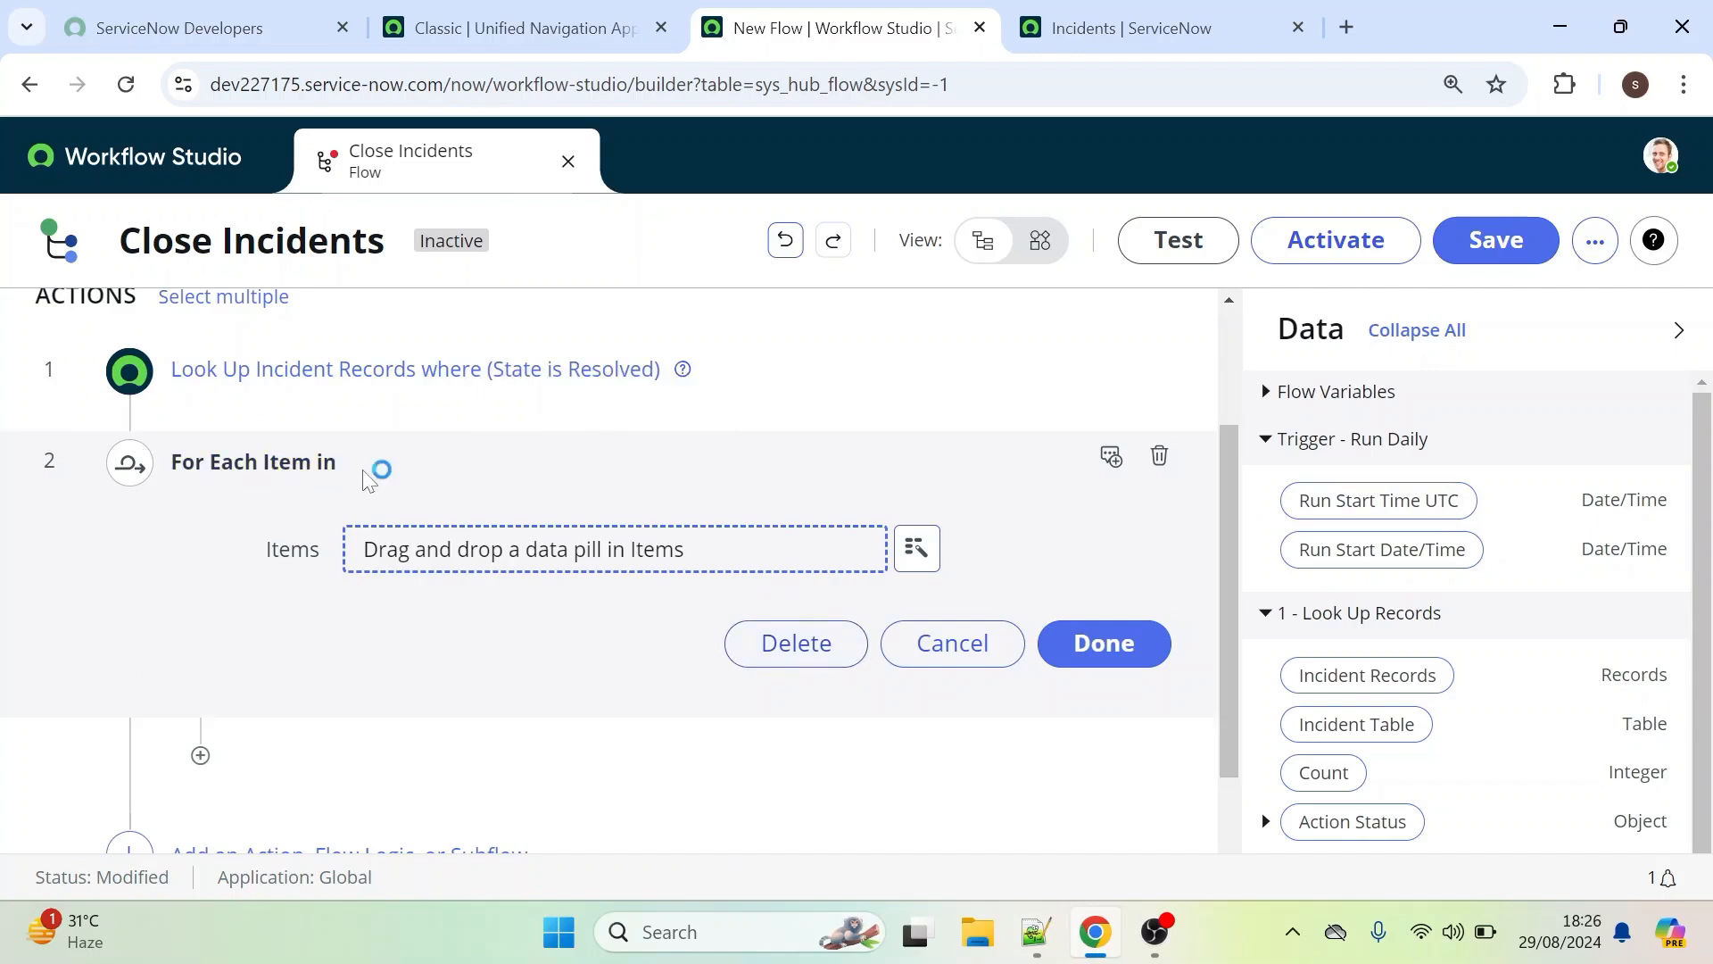
pyautogui.scroll(1, 974, 595)
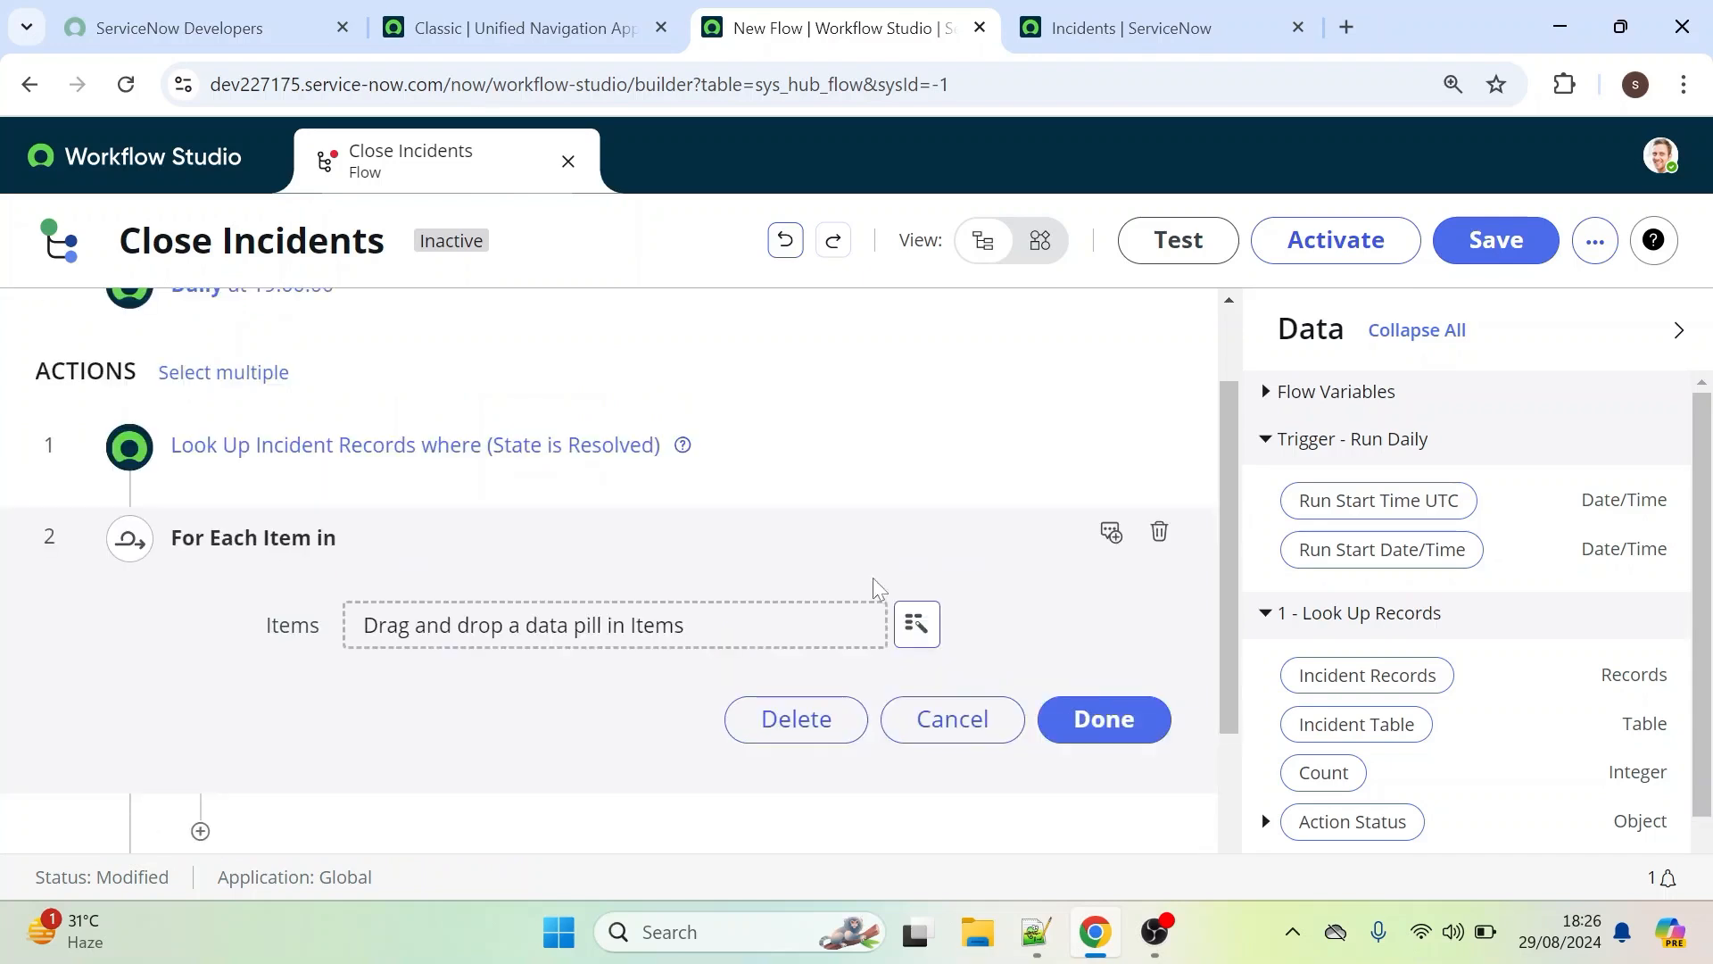
pyautogui.click(920, 648)
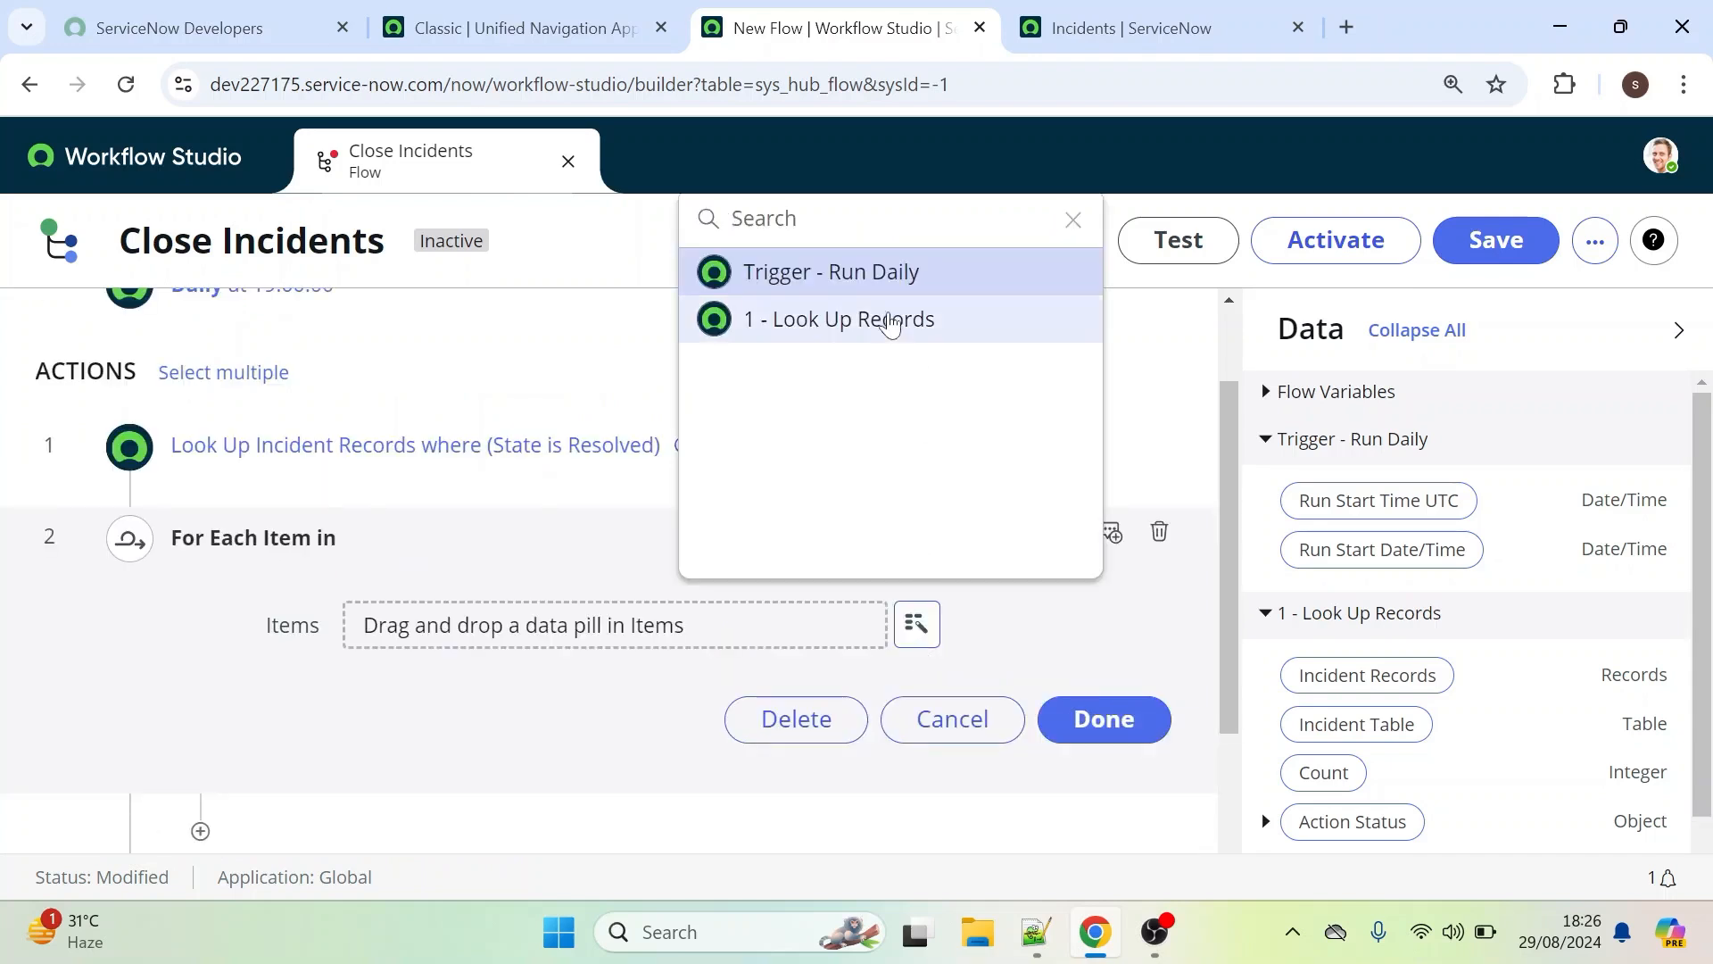
pyautogui.click(852, 326)
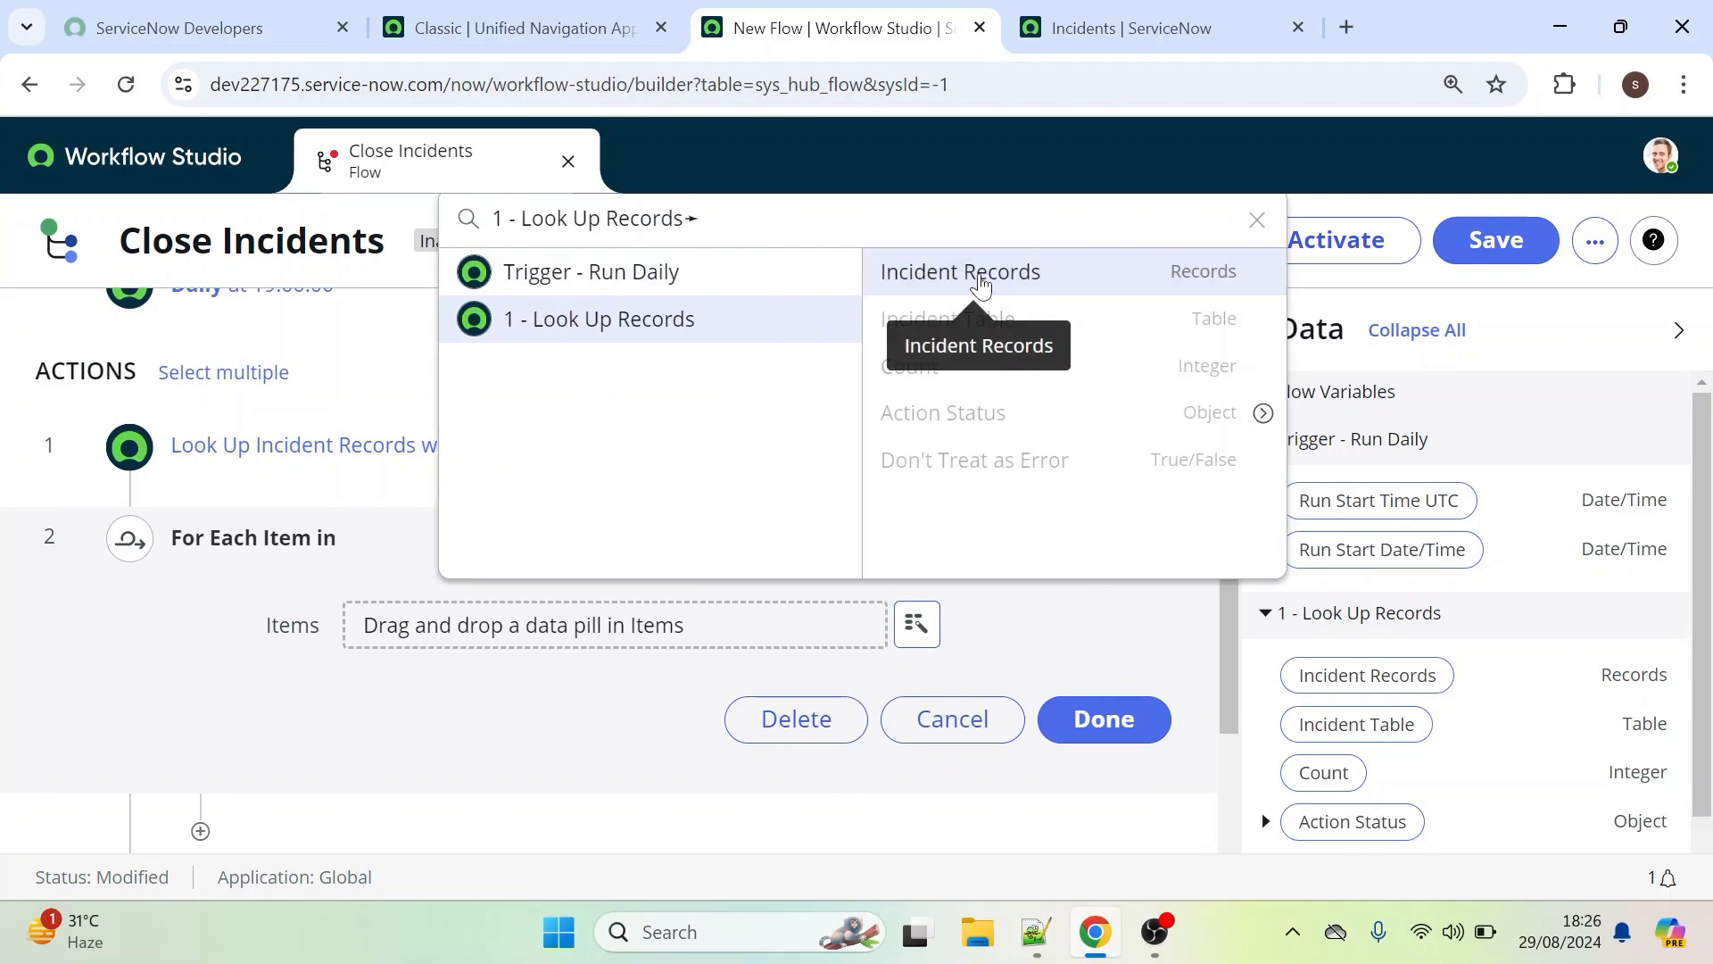
pyautogui.click(996, 288)
pyautogui.click(1091, 725)
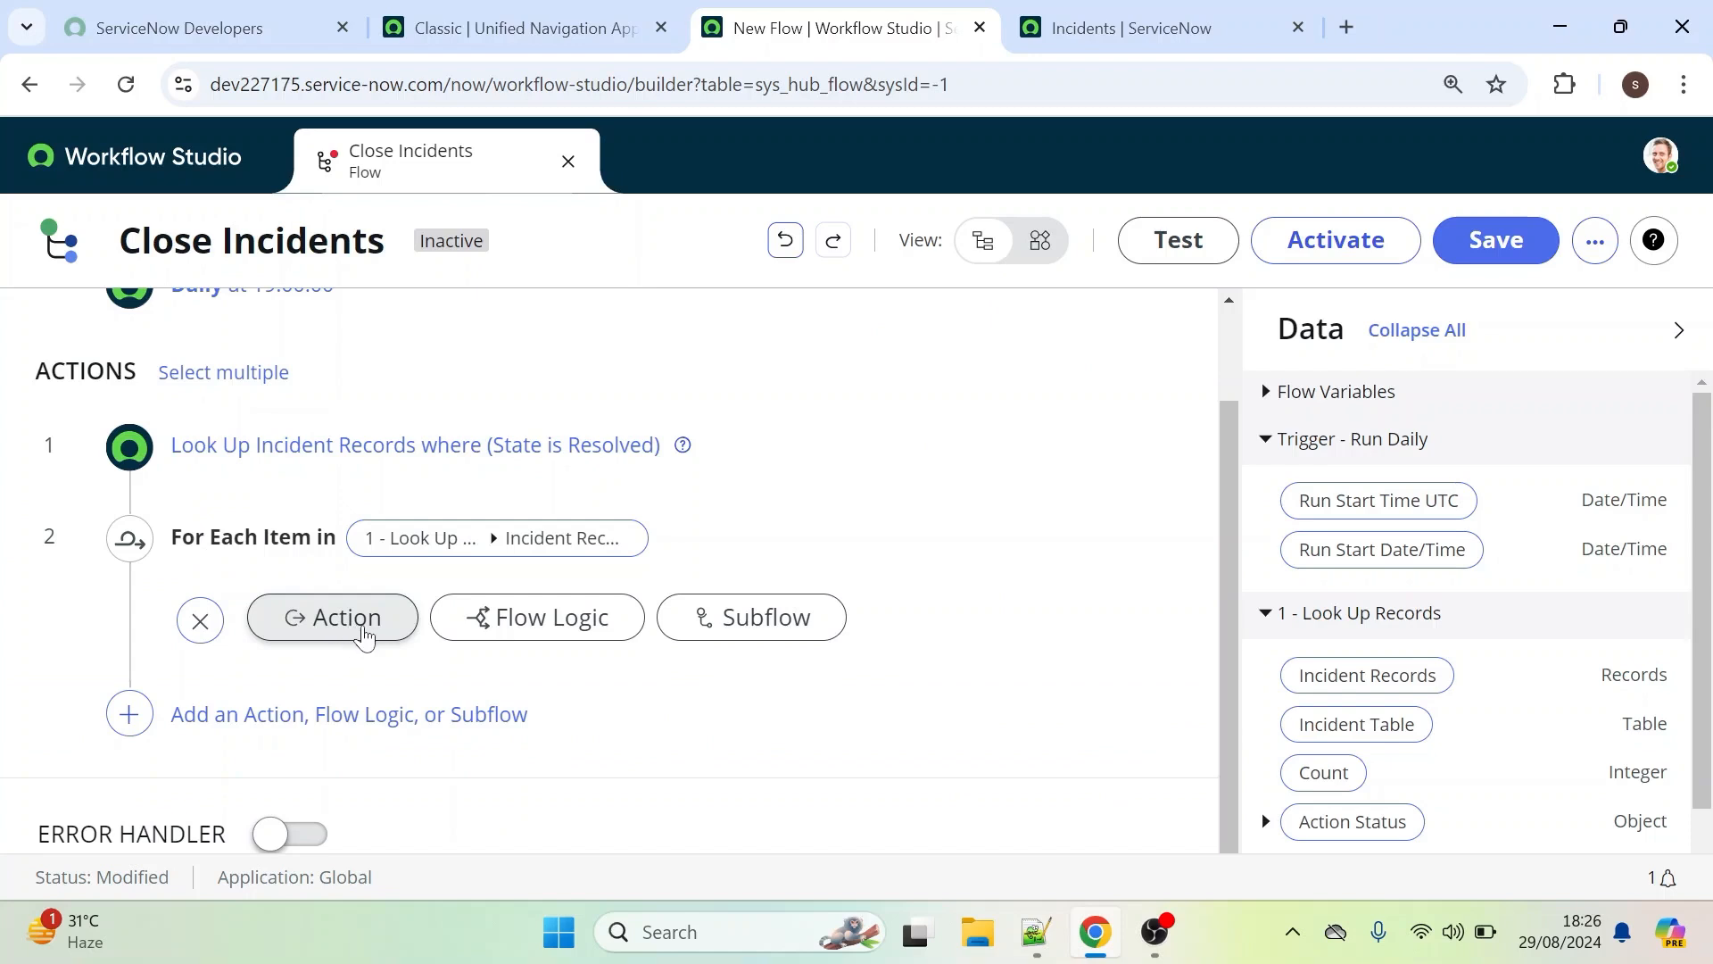
# Add an Update Record action inside the For Each loop, using the loop's Incident Record as its record
pyautogui.click(364, 633)
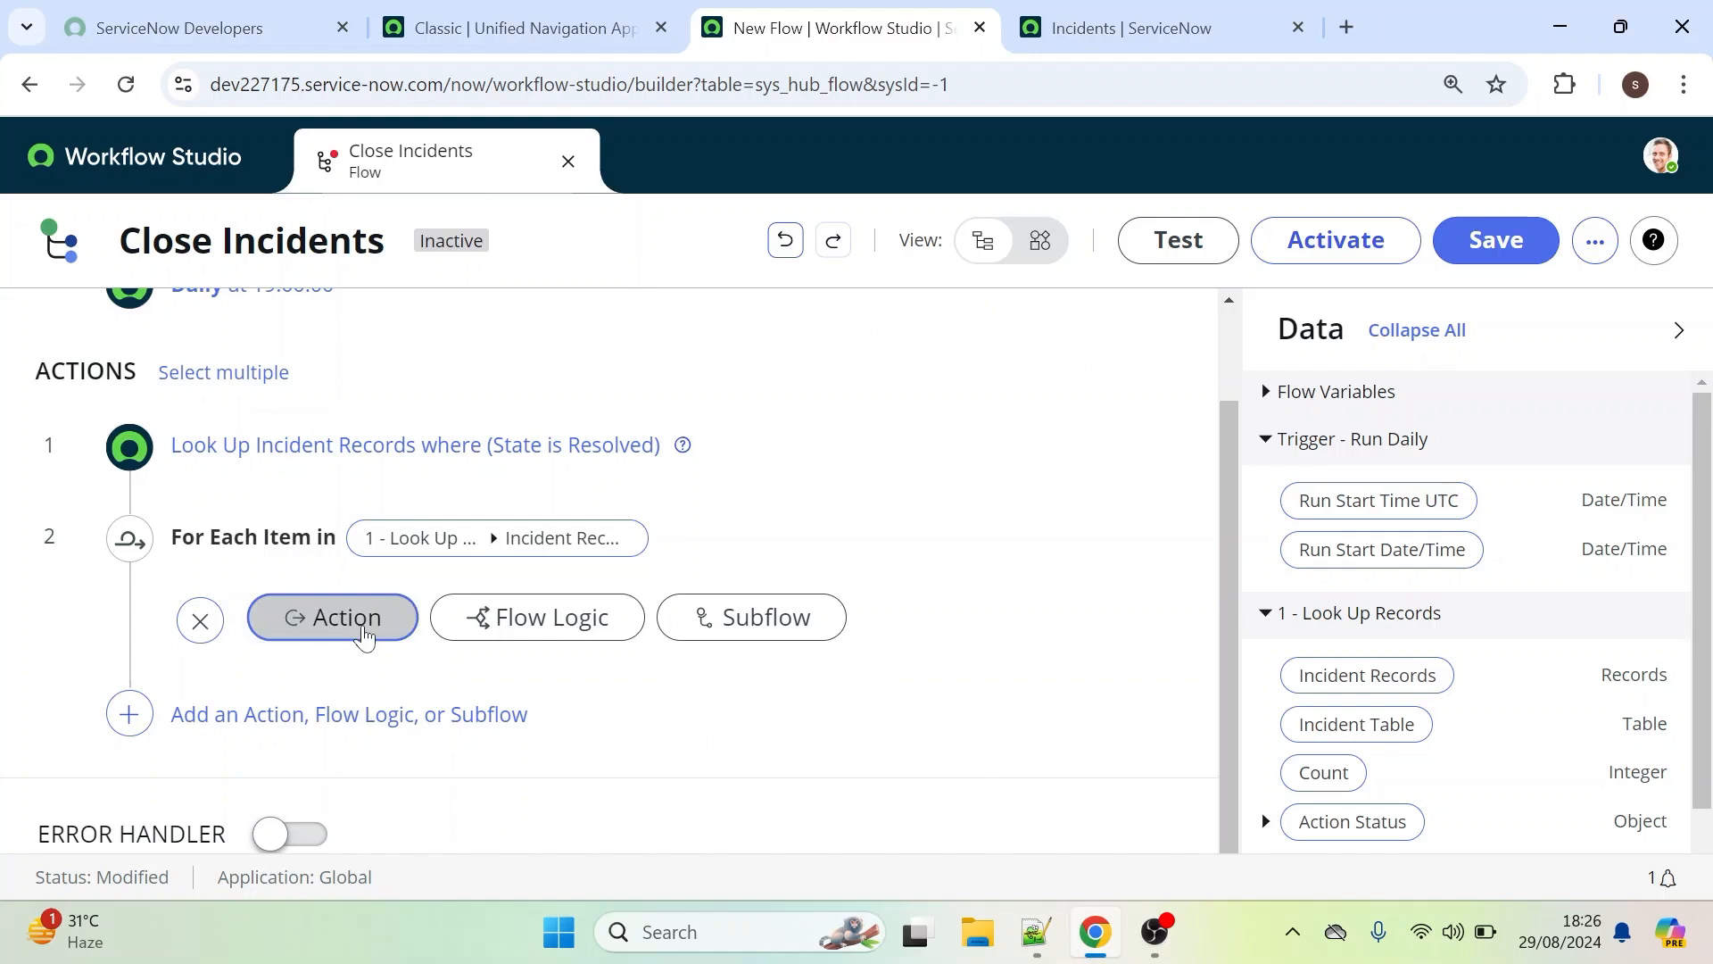
pyautogui.write('updat')
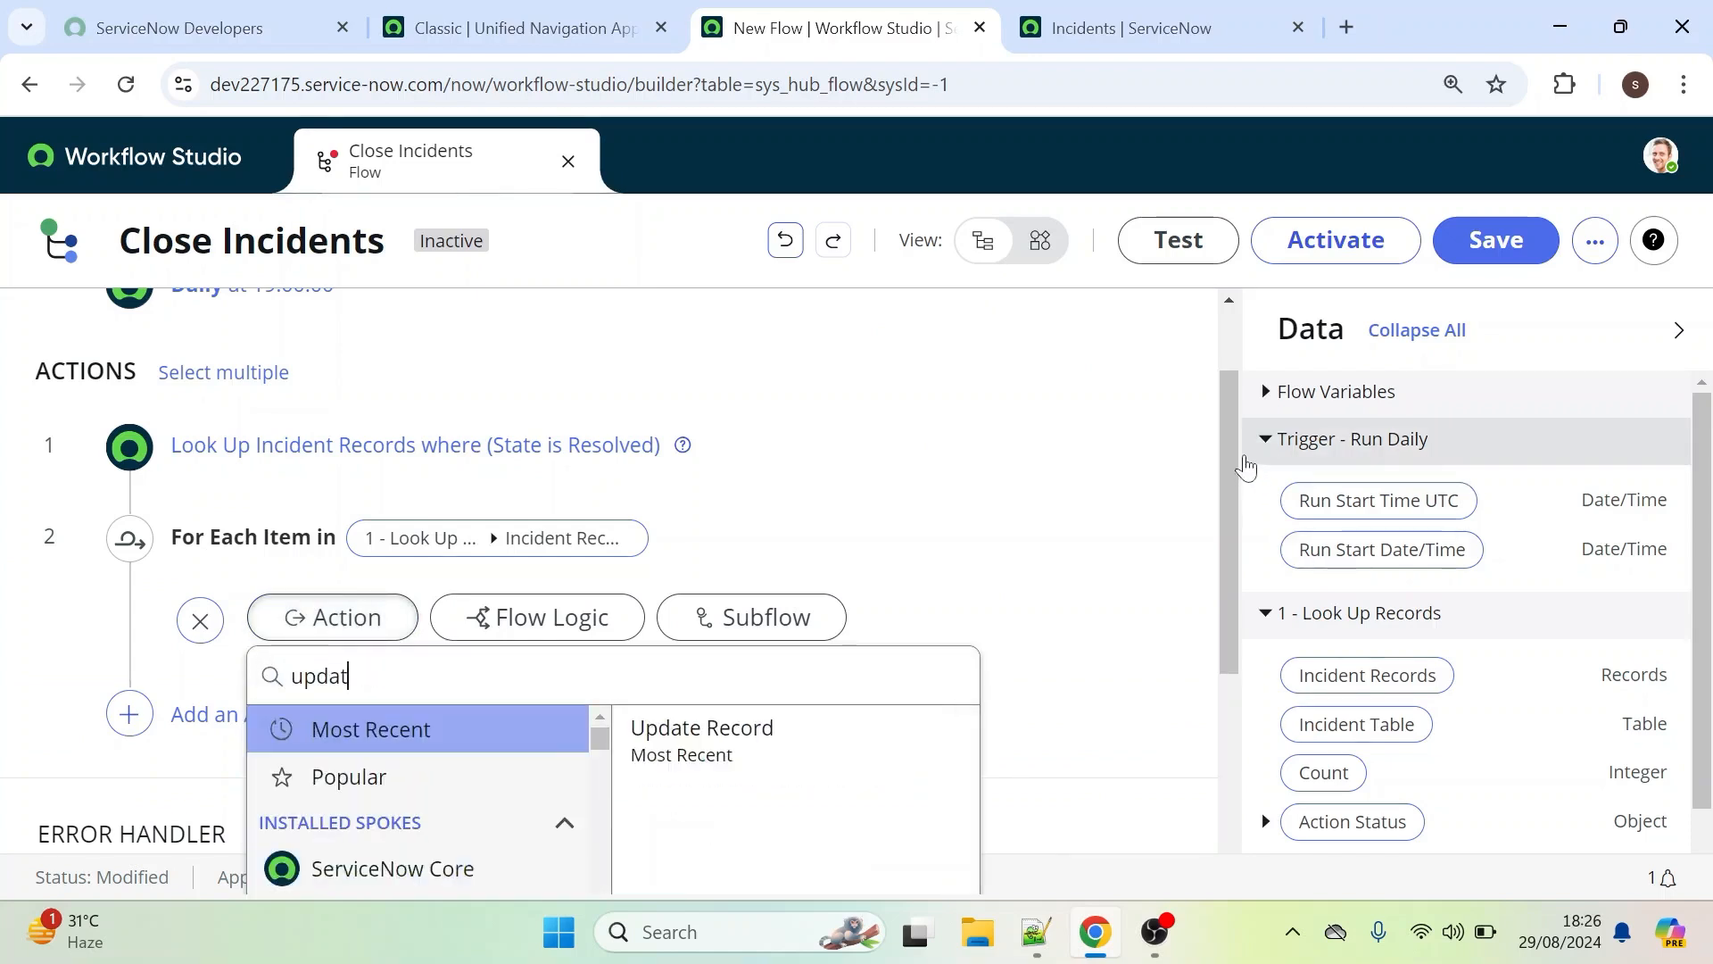
pyautogui.moveTo(1225, 440); pyautogui.dragTo(1222, 540)
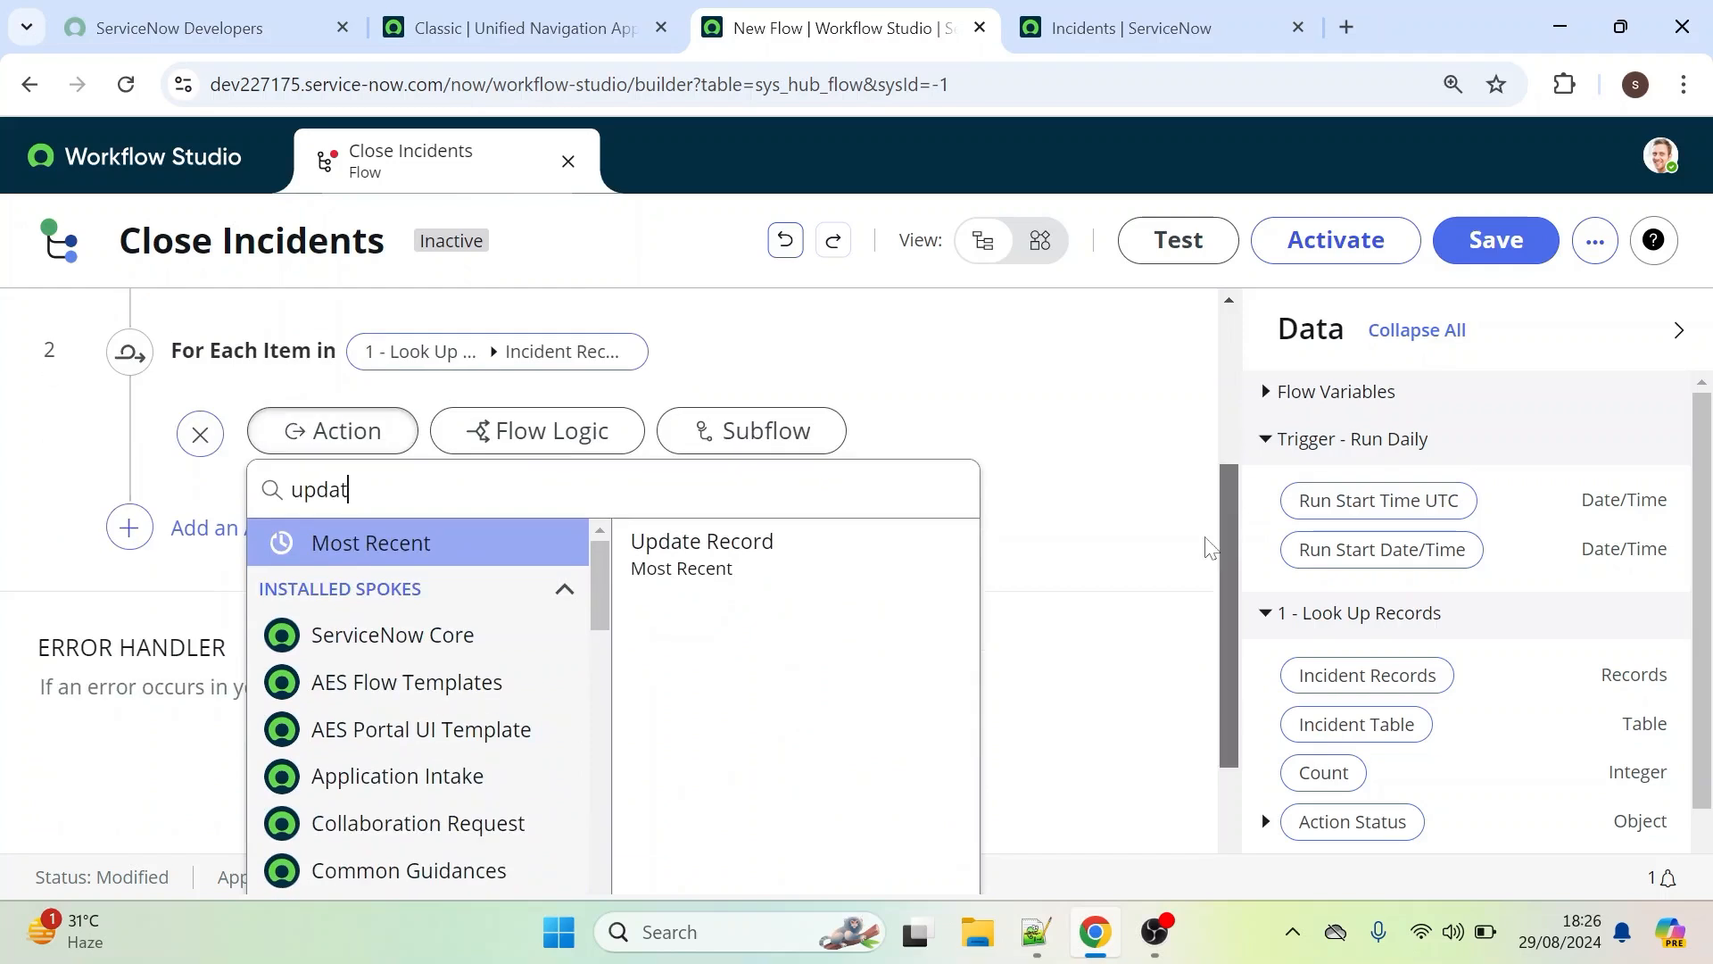
pyautogui.click(635, 546)
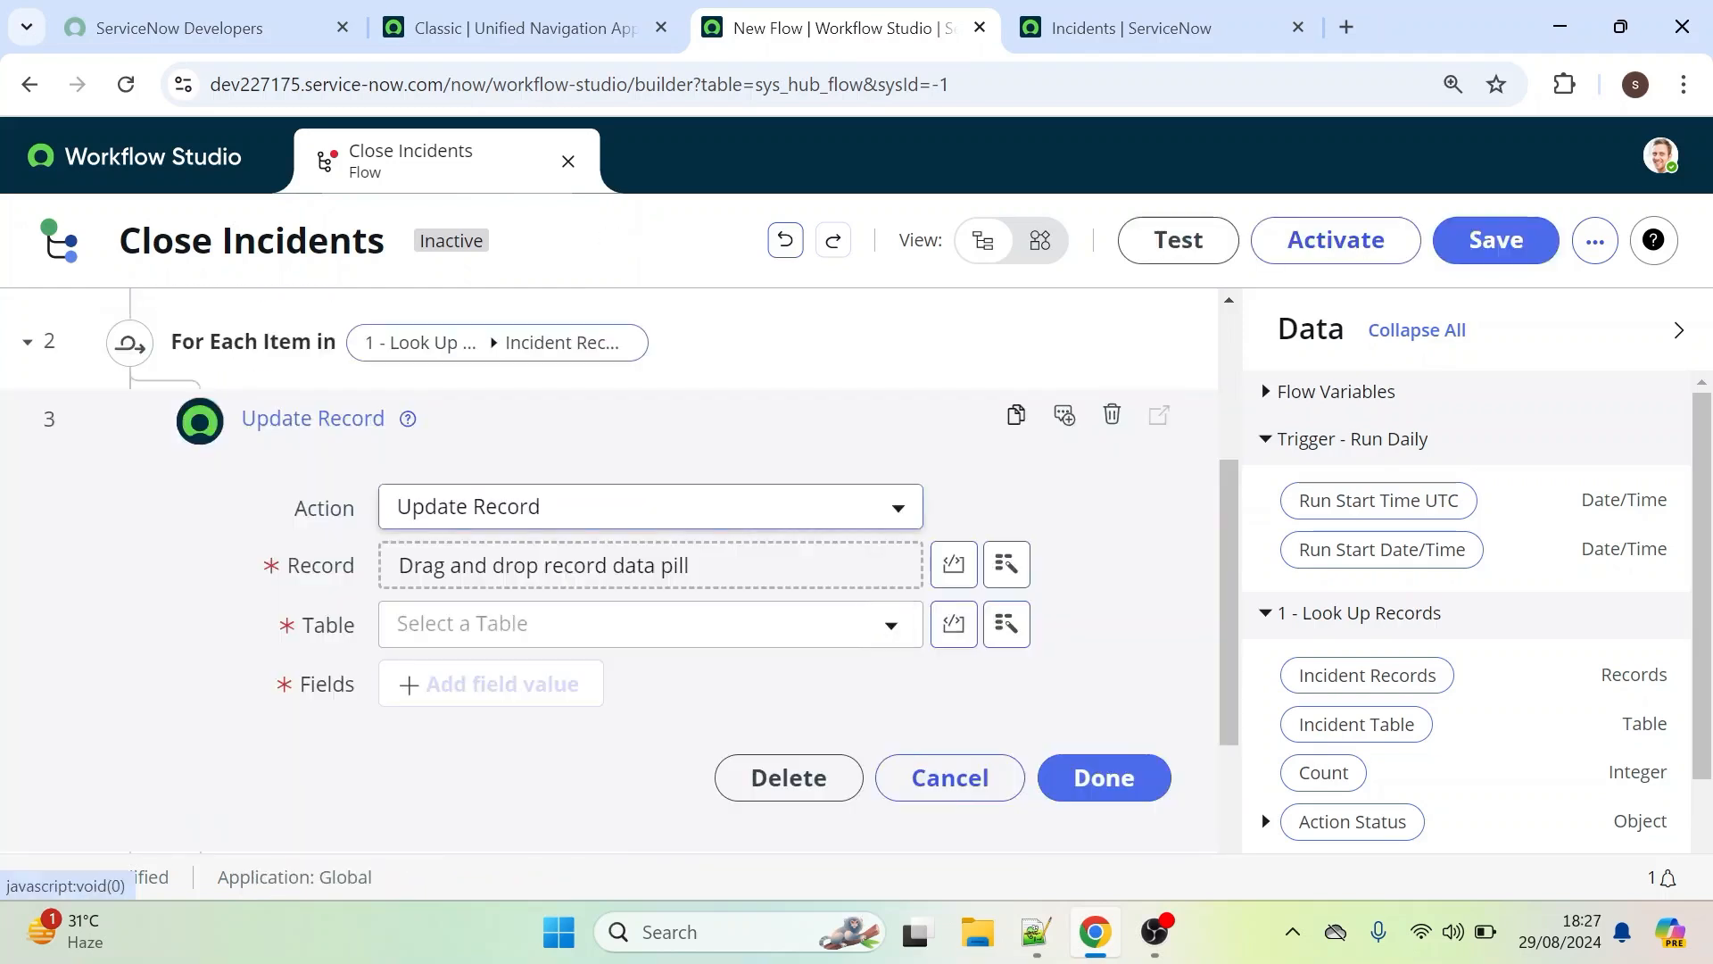
pyautogui.click(1005, 565)
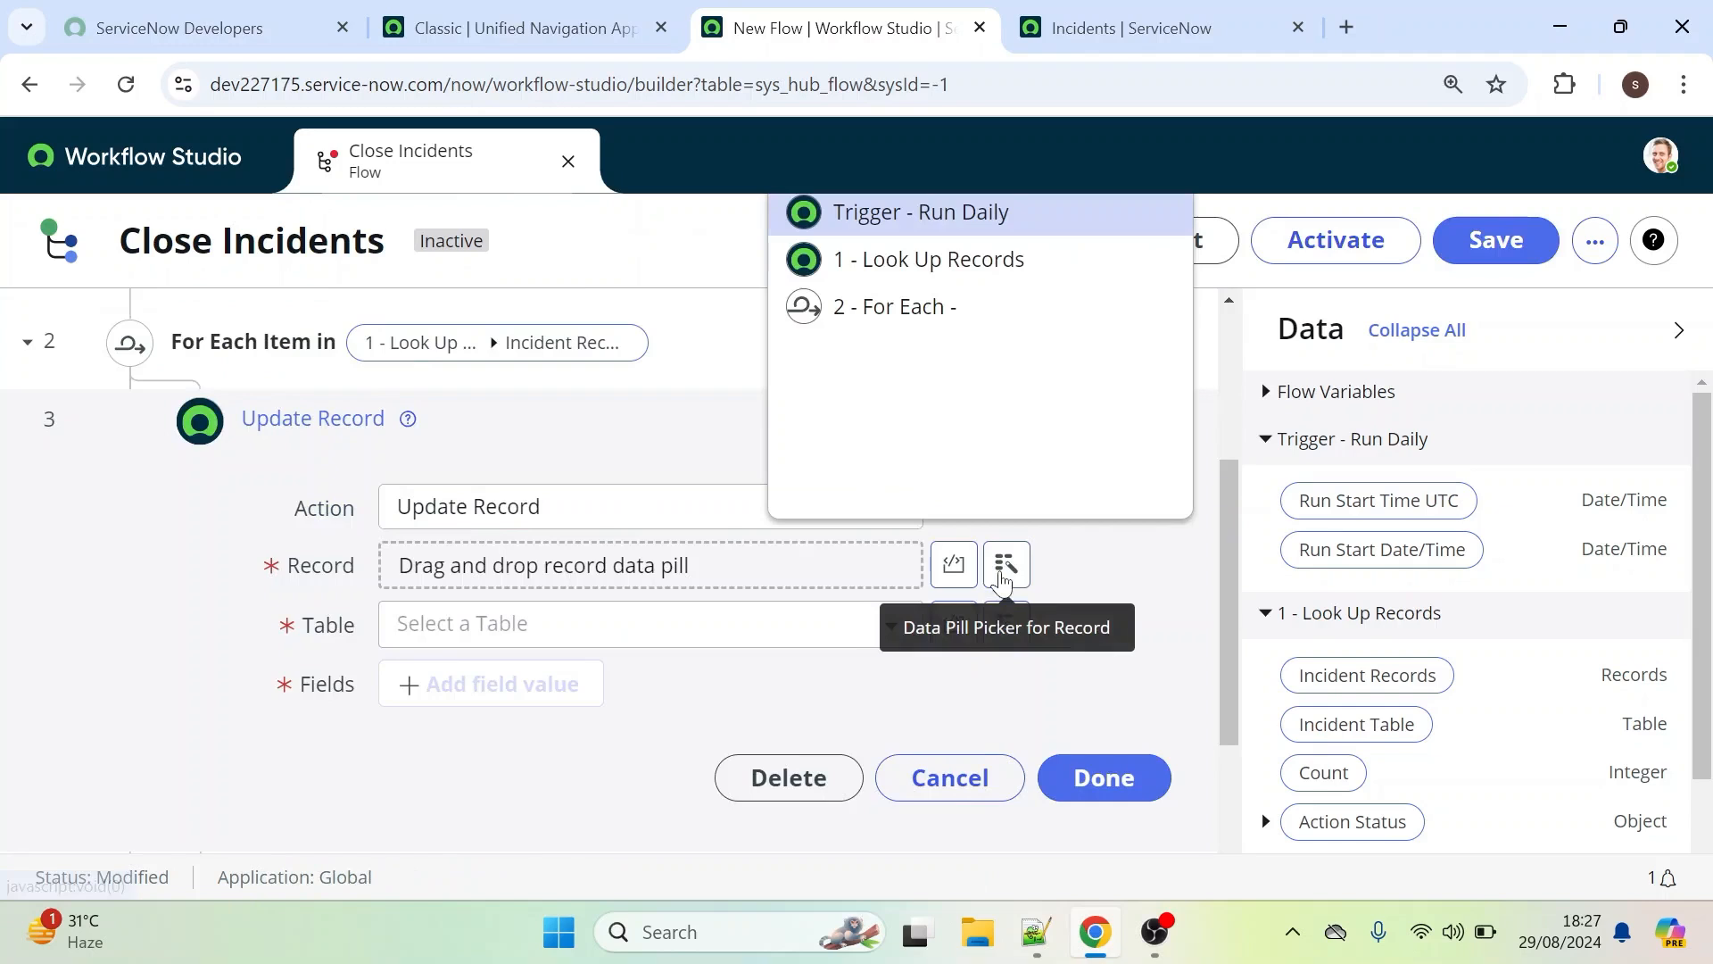
pyautogui.click(901, 306)
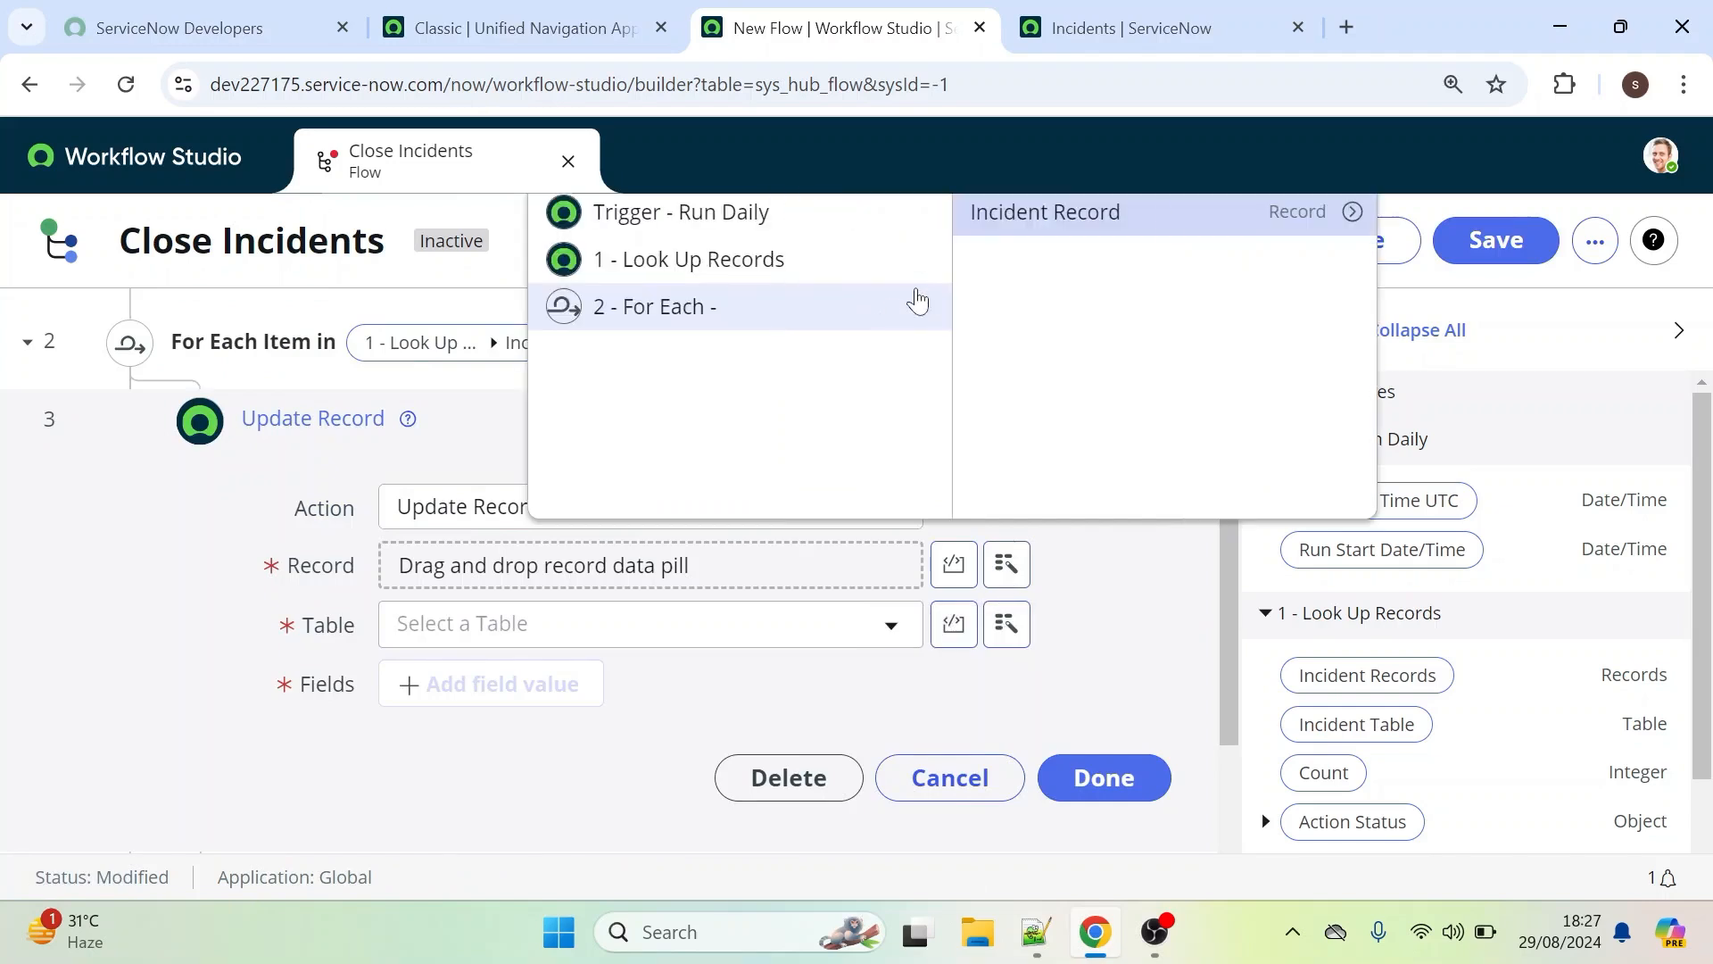
pyautogui.click(1061, 214)
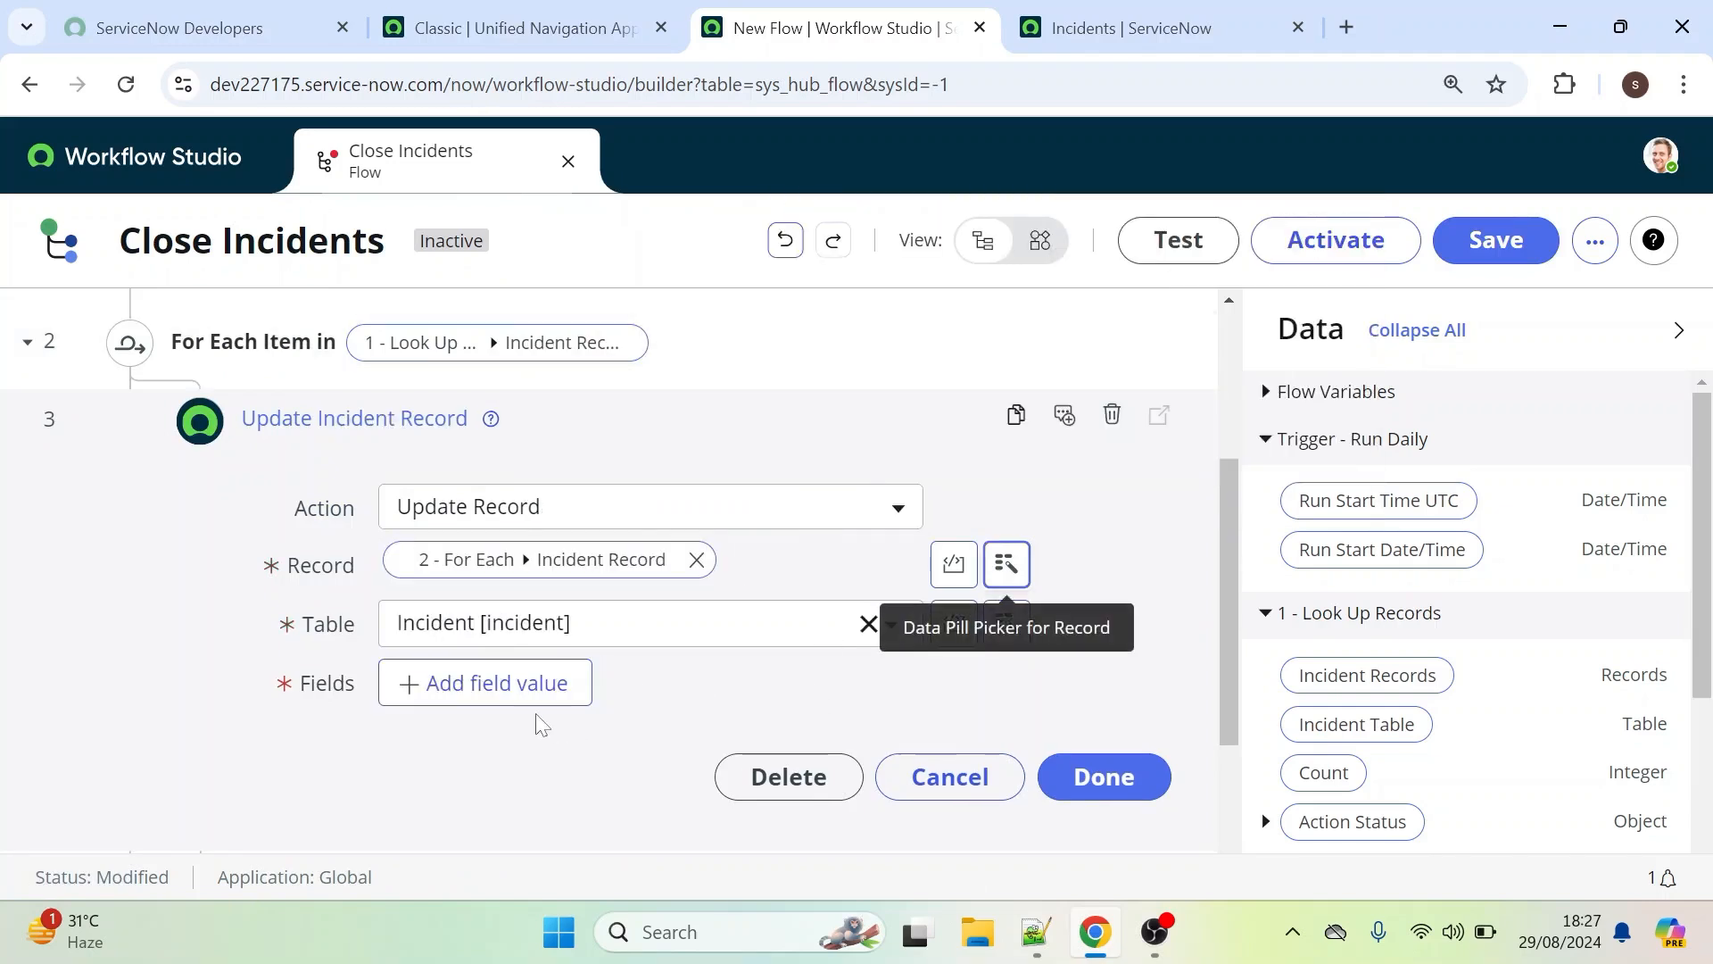
# Add the field value State as Closed to the incident update and finish configuring the action
pyautogui.click(479, 686)
pyautogui.click(469, 687)
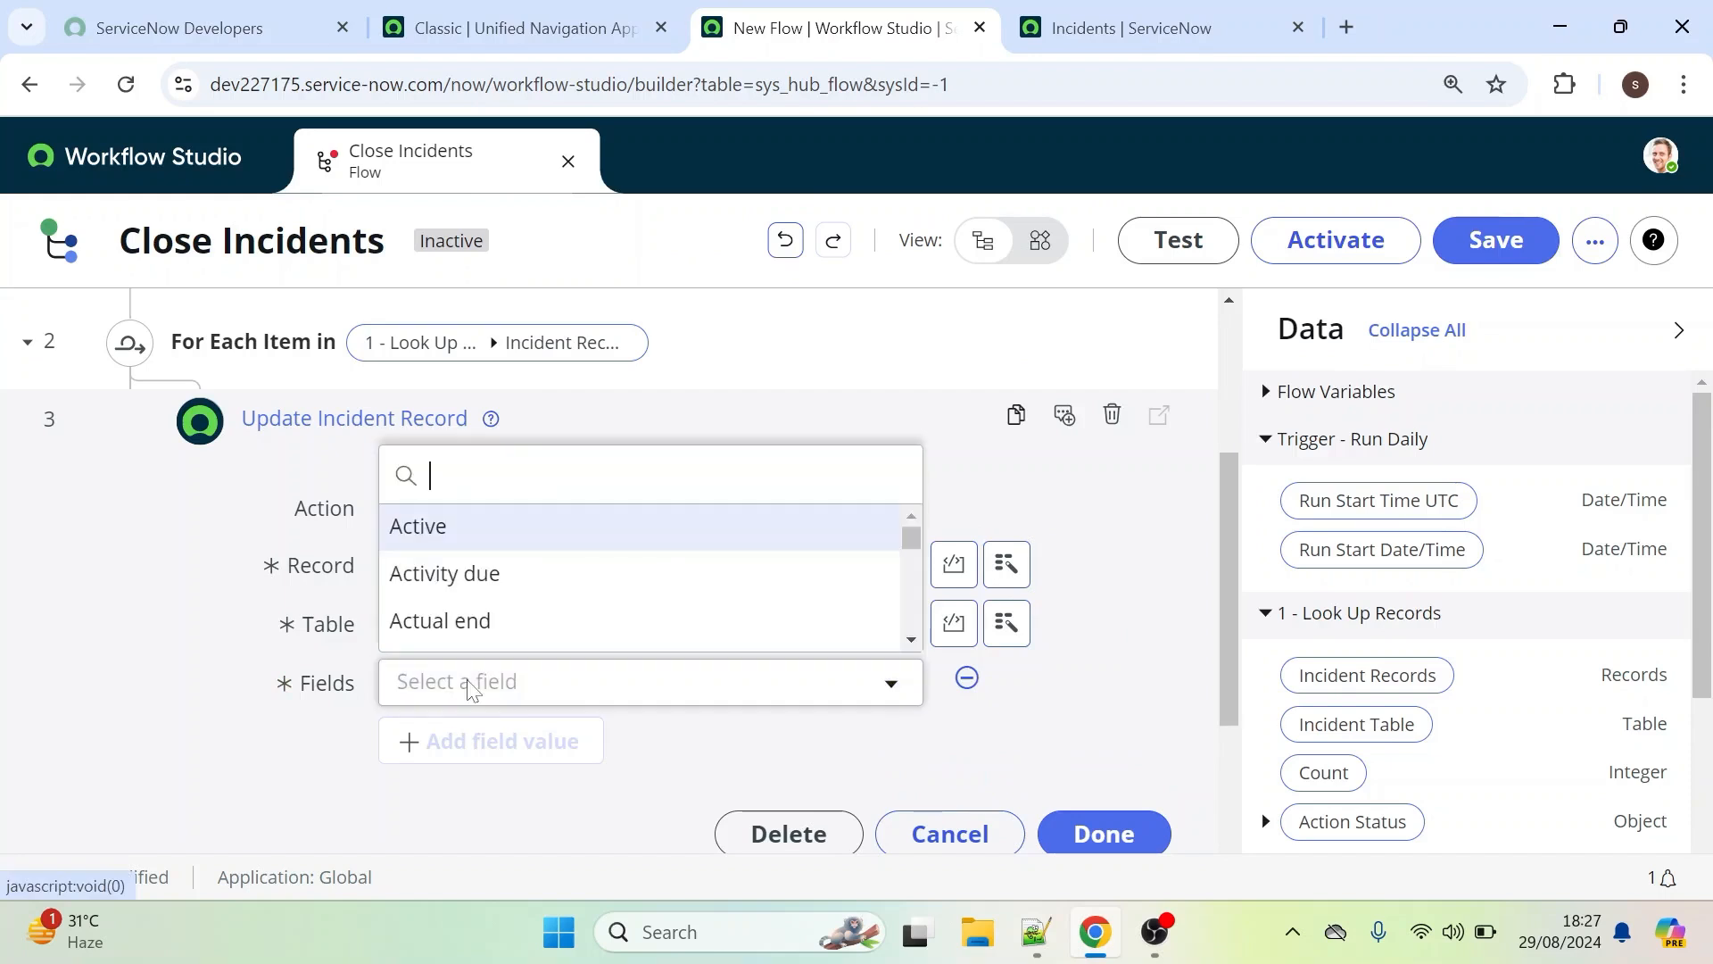
pyautogui.write('sta')
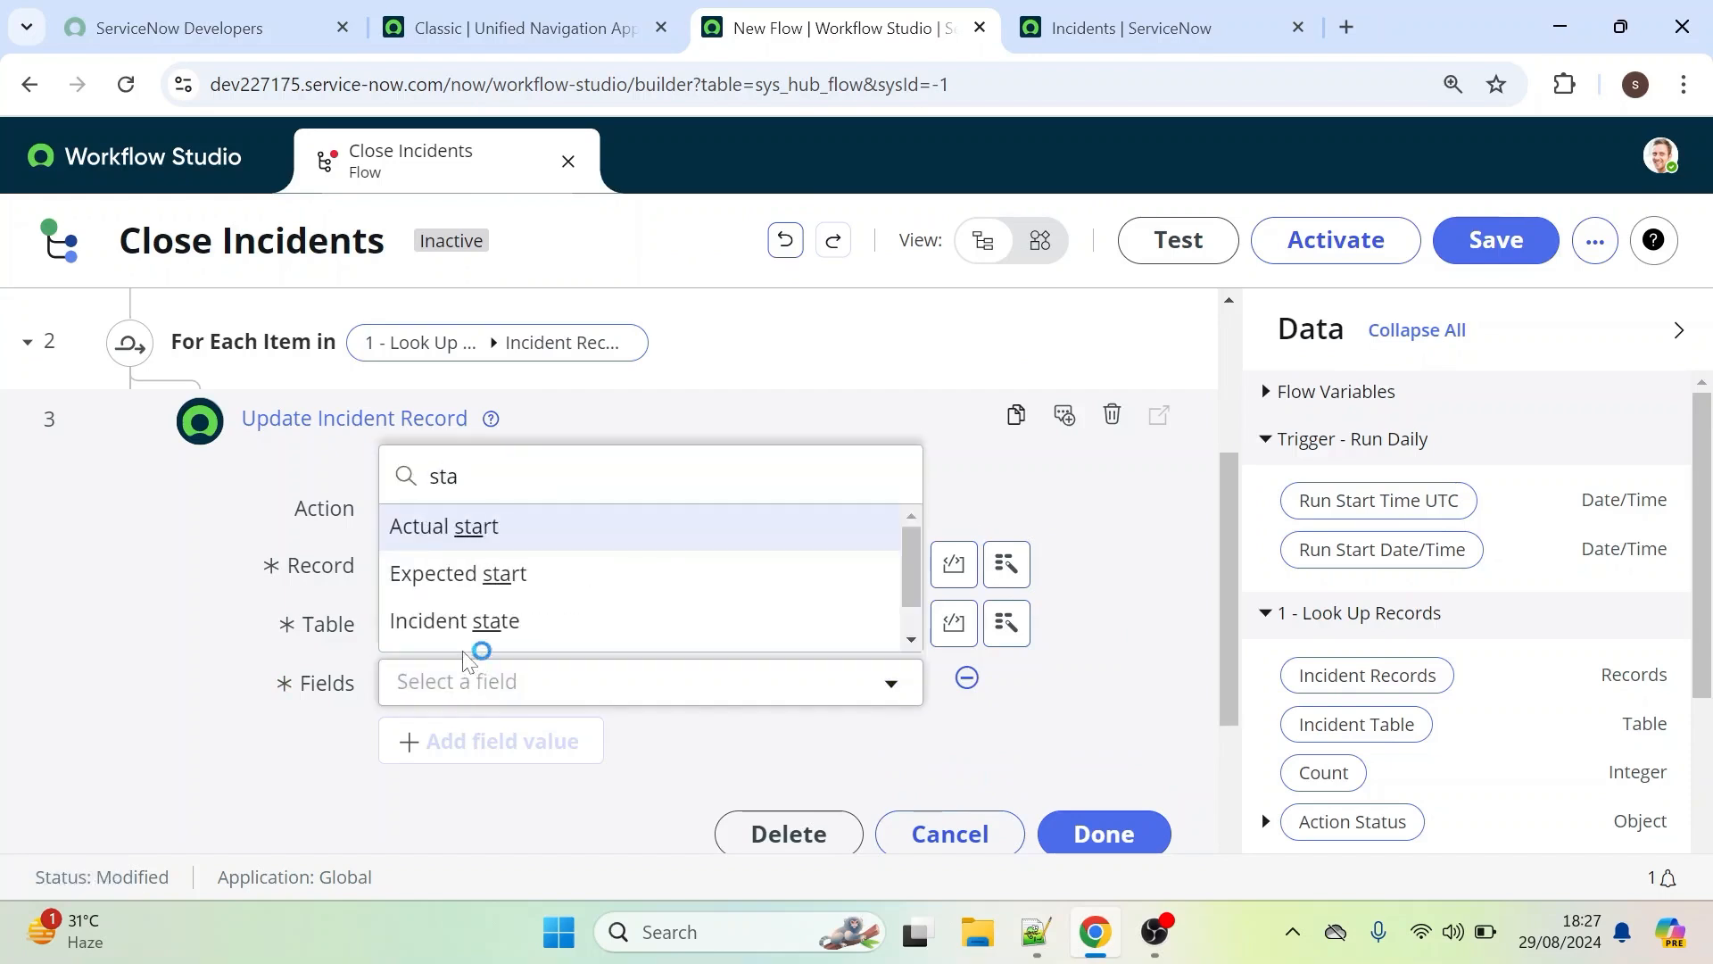
pyautogui.write('te')
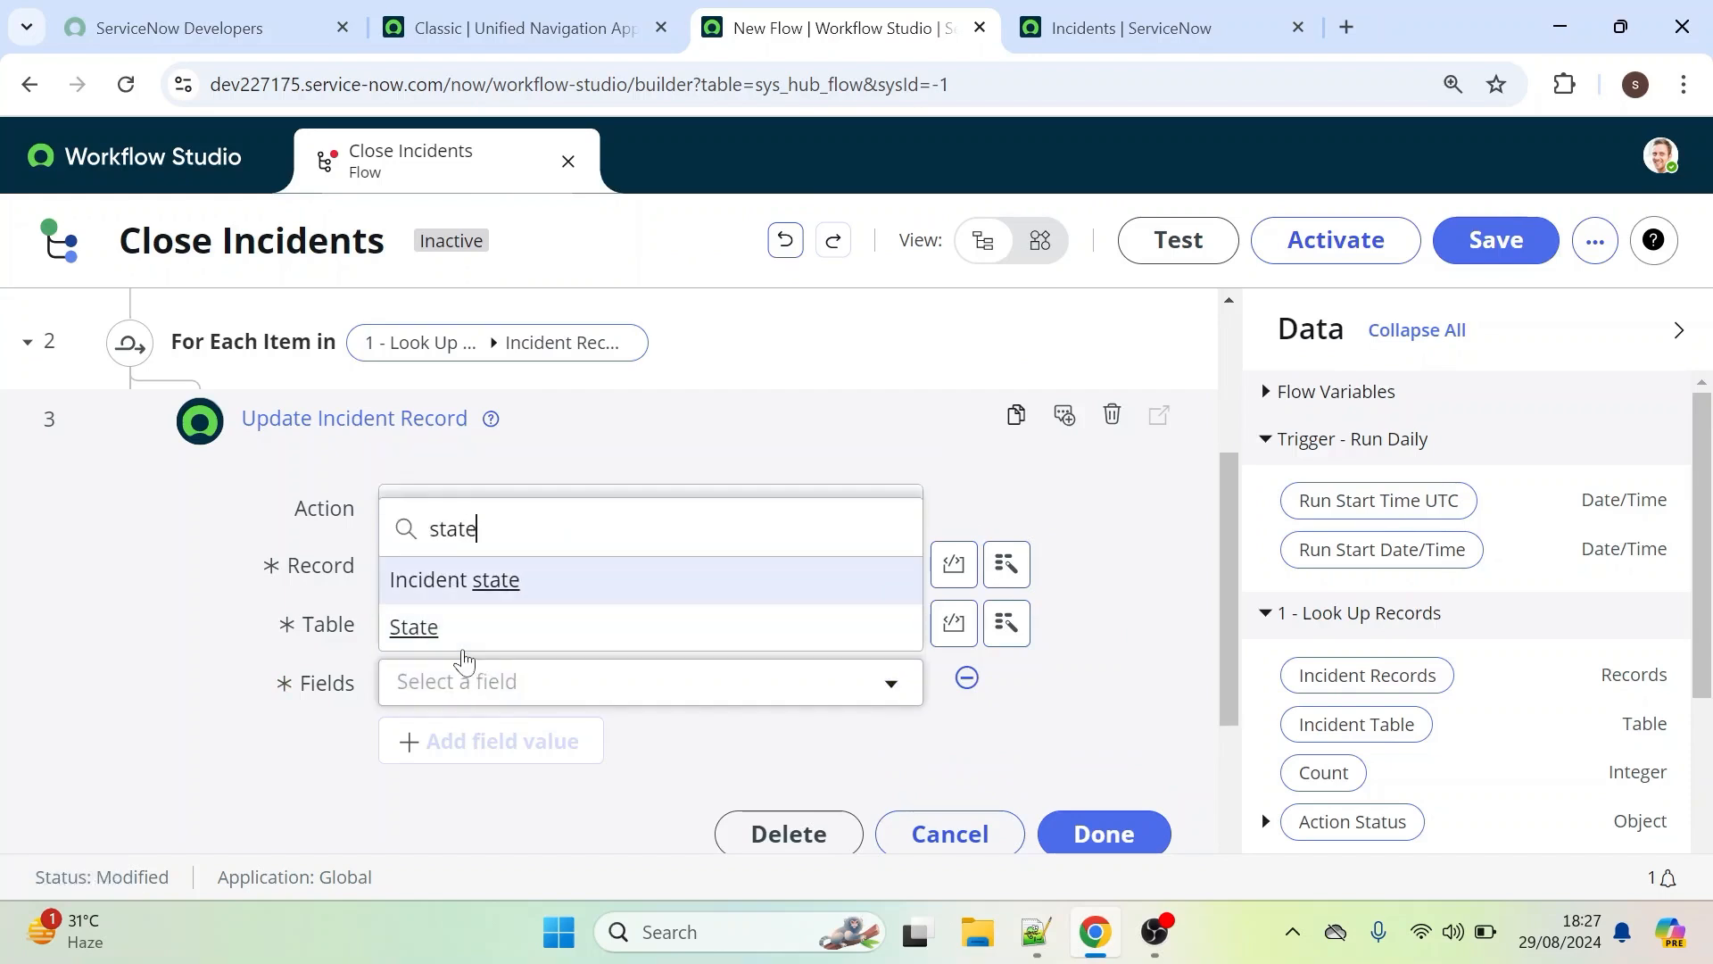
pyautogui.click(413, 628)
pyautogui.click(778, 692)
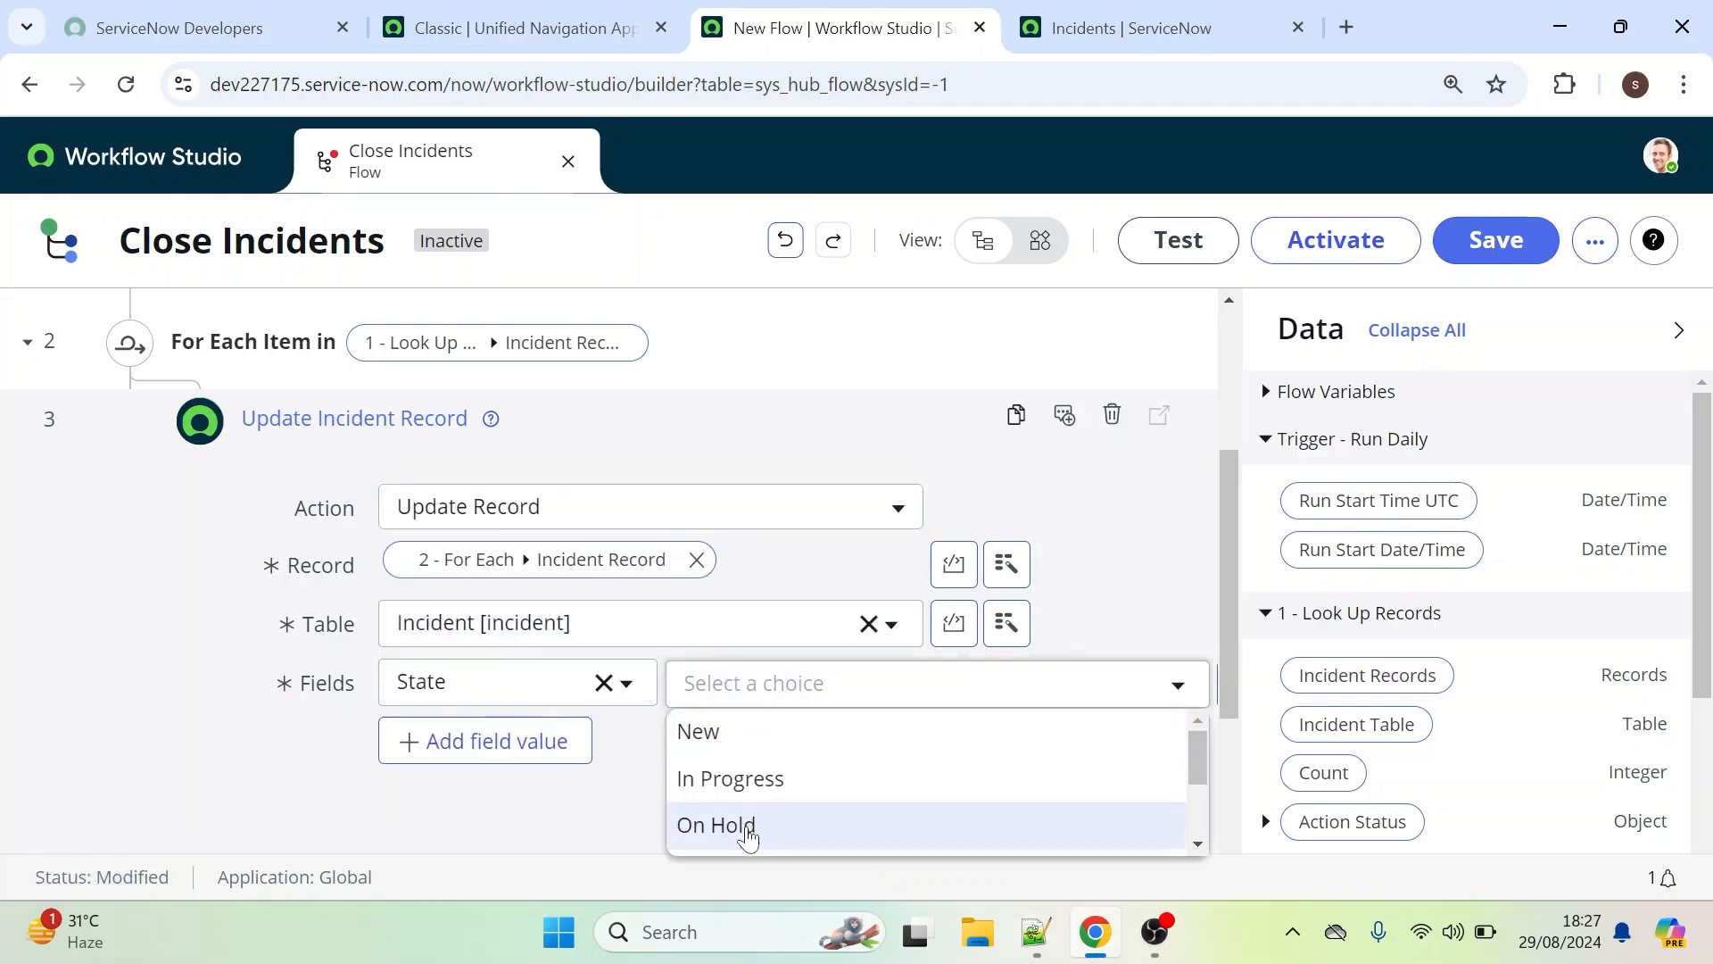
pyautogui.moveTo(1192, 749); pyautogui.dragTo(1197, 821)
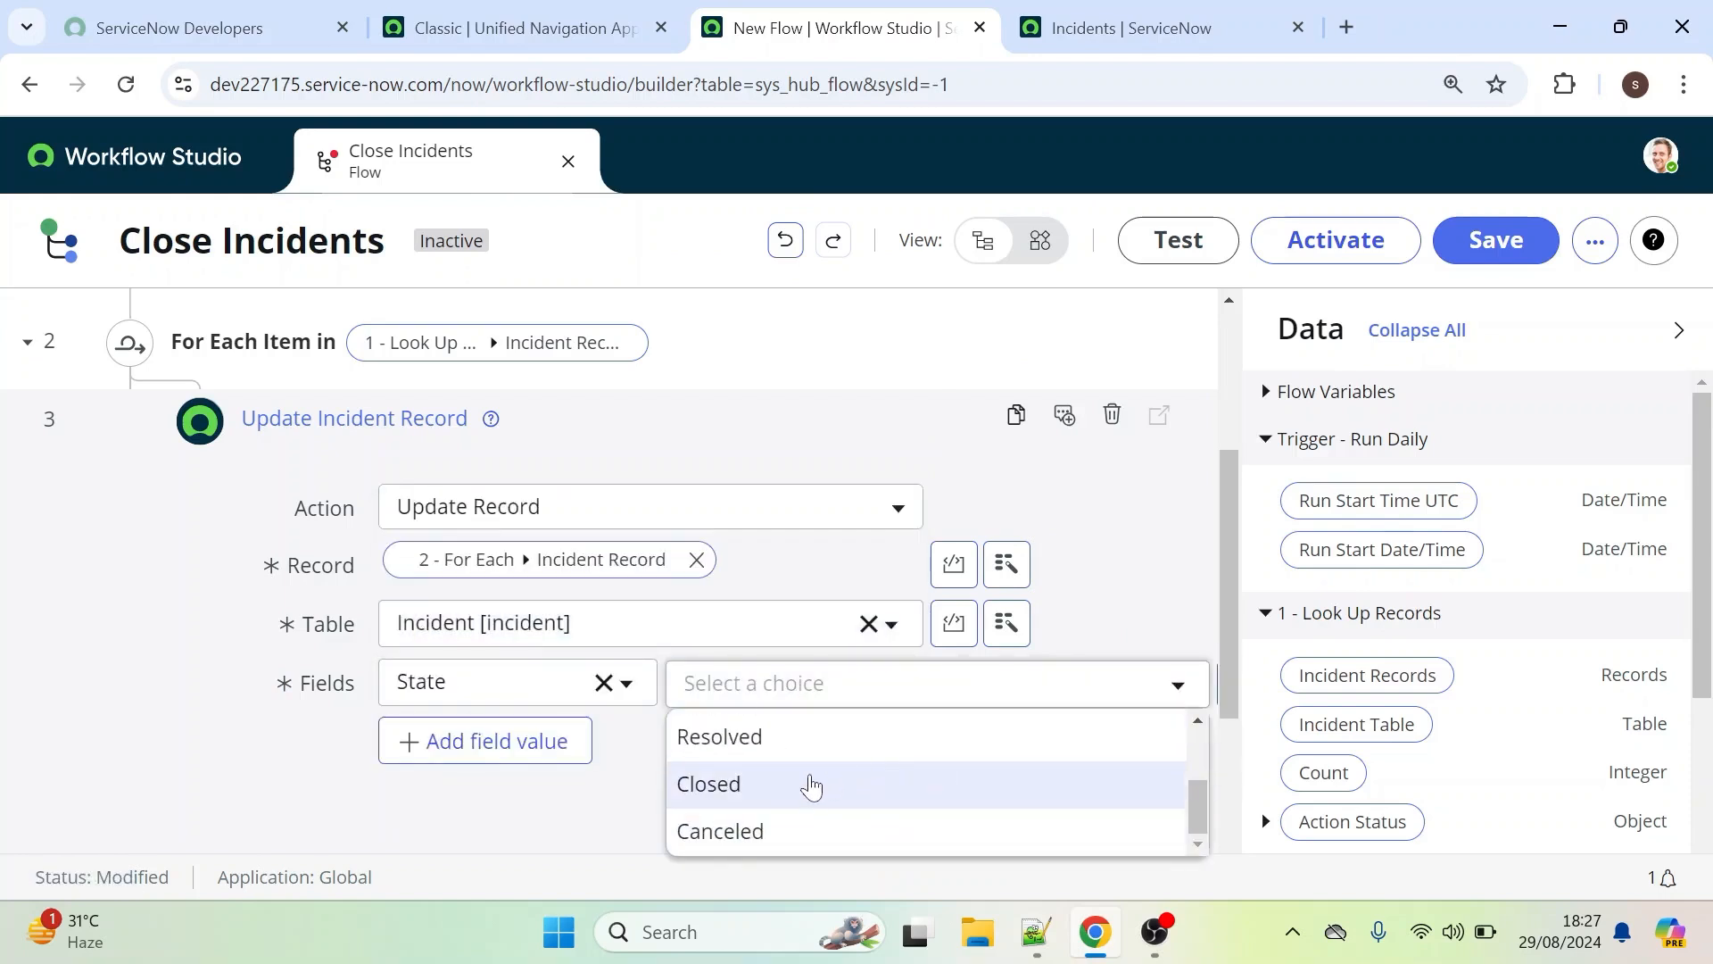
pyautogui.click(810, 784)
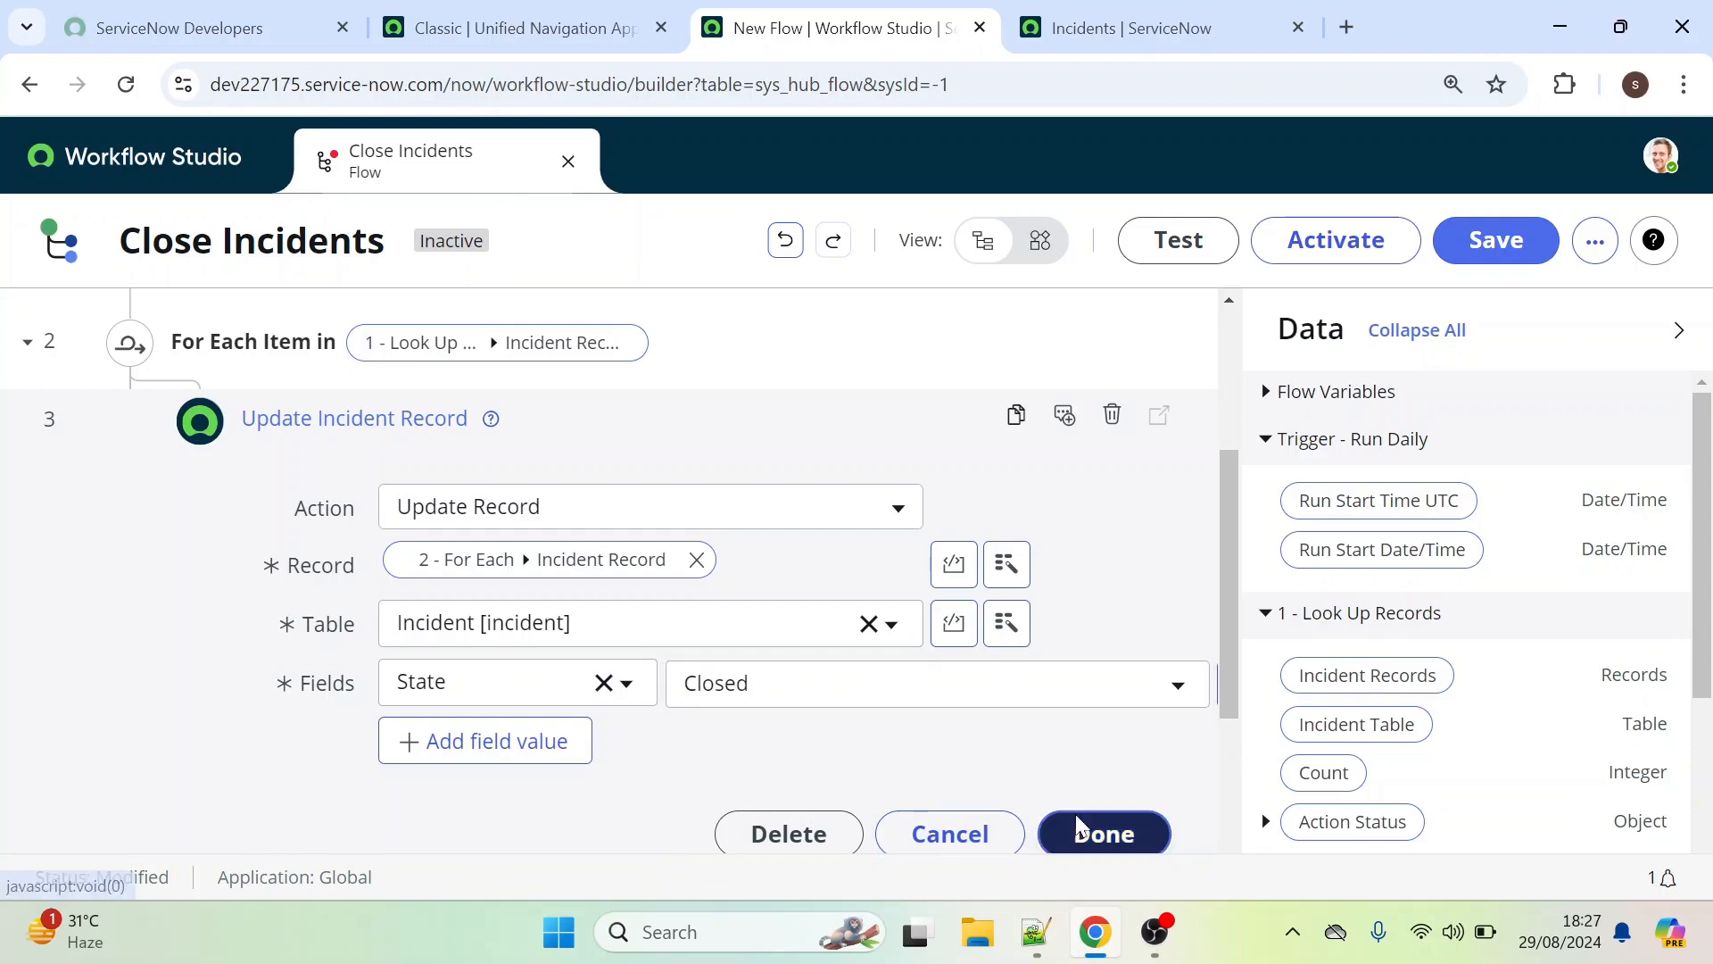
pyautogui.click(1076, 819)
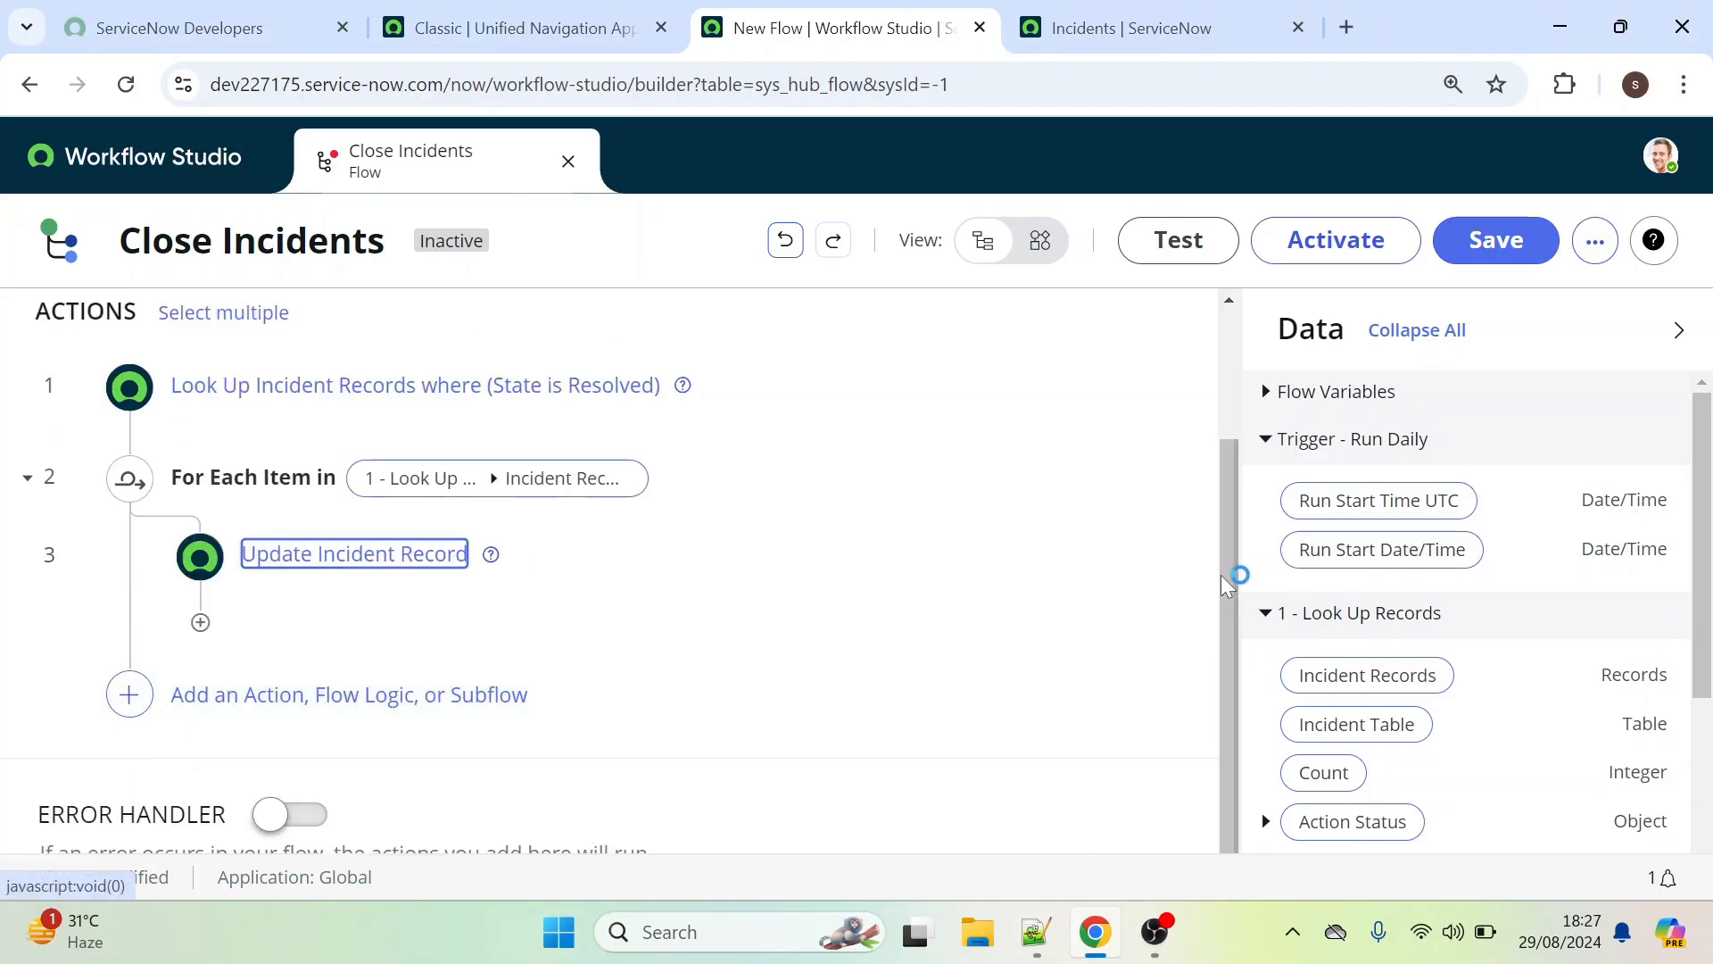
# Review the settings of the incident lookup and update actions and save the flow
pyautogui.moveTo(1228, 575); pyautogui.dragTo(1206, 415)
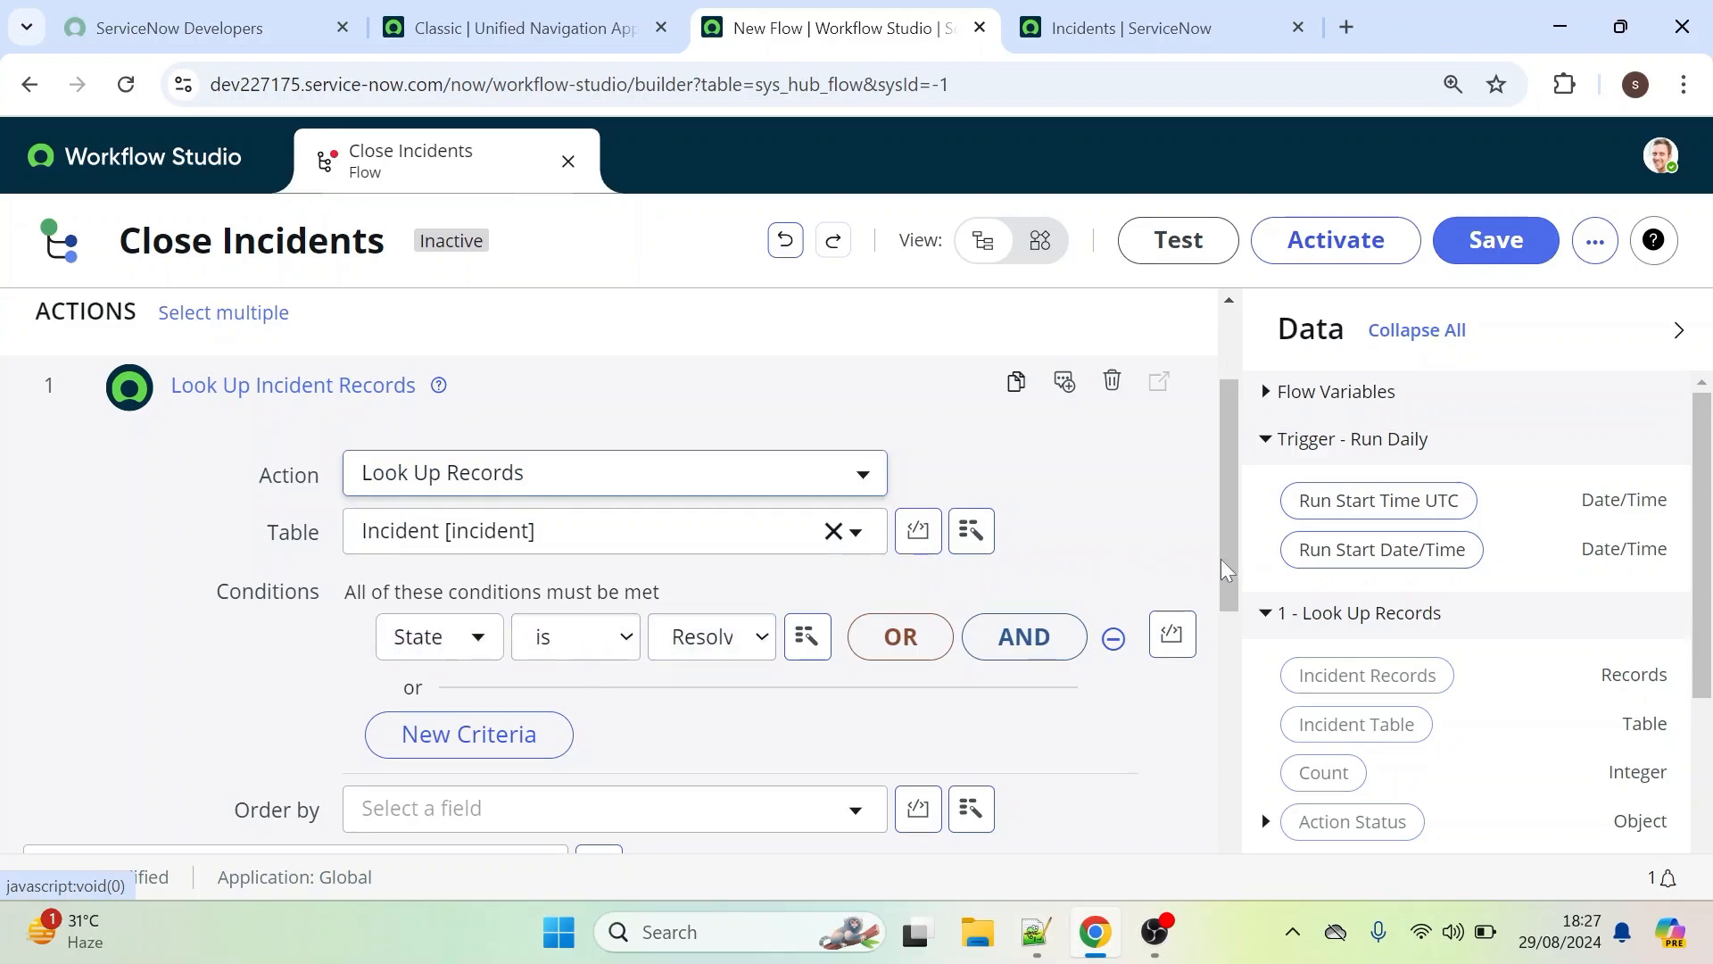
pyautogui.moveTo(1226, 560); pyautogui.dragTo(1210, 648)
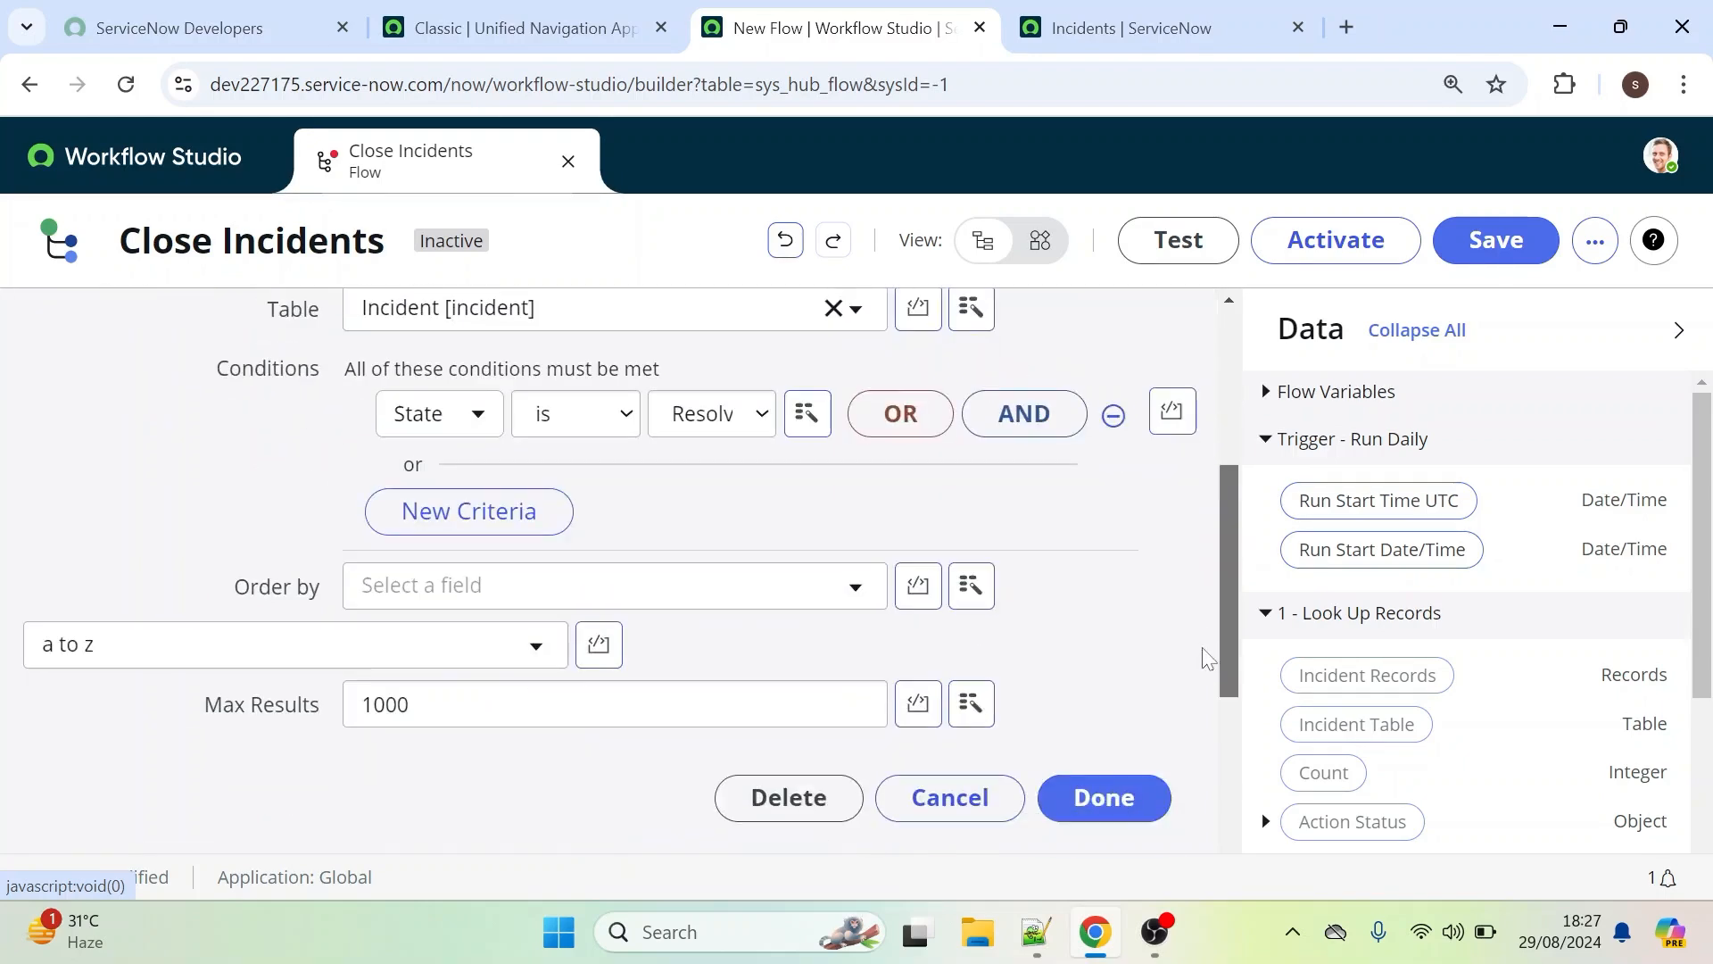
pyautogui.click(1100, 799)
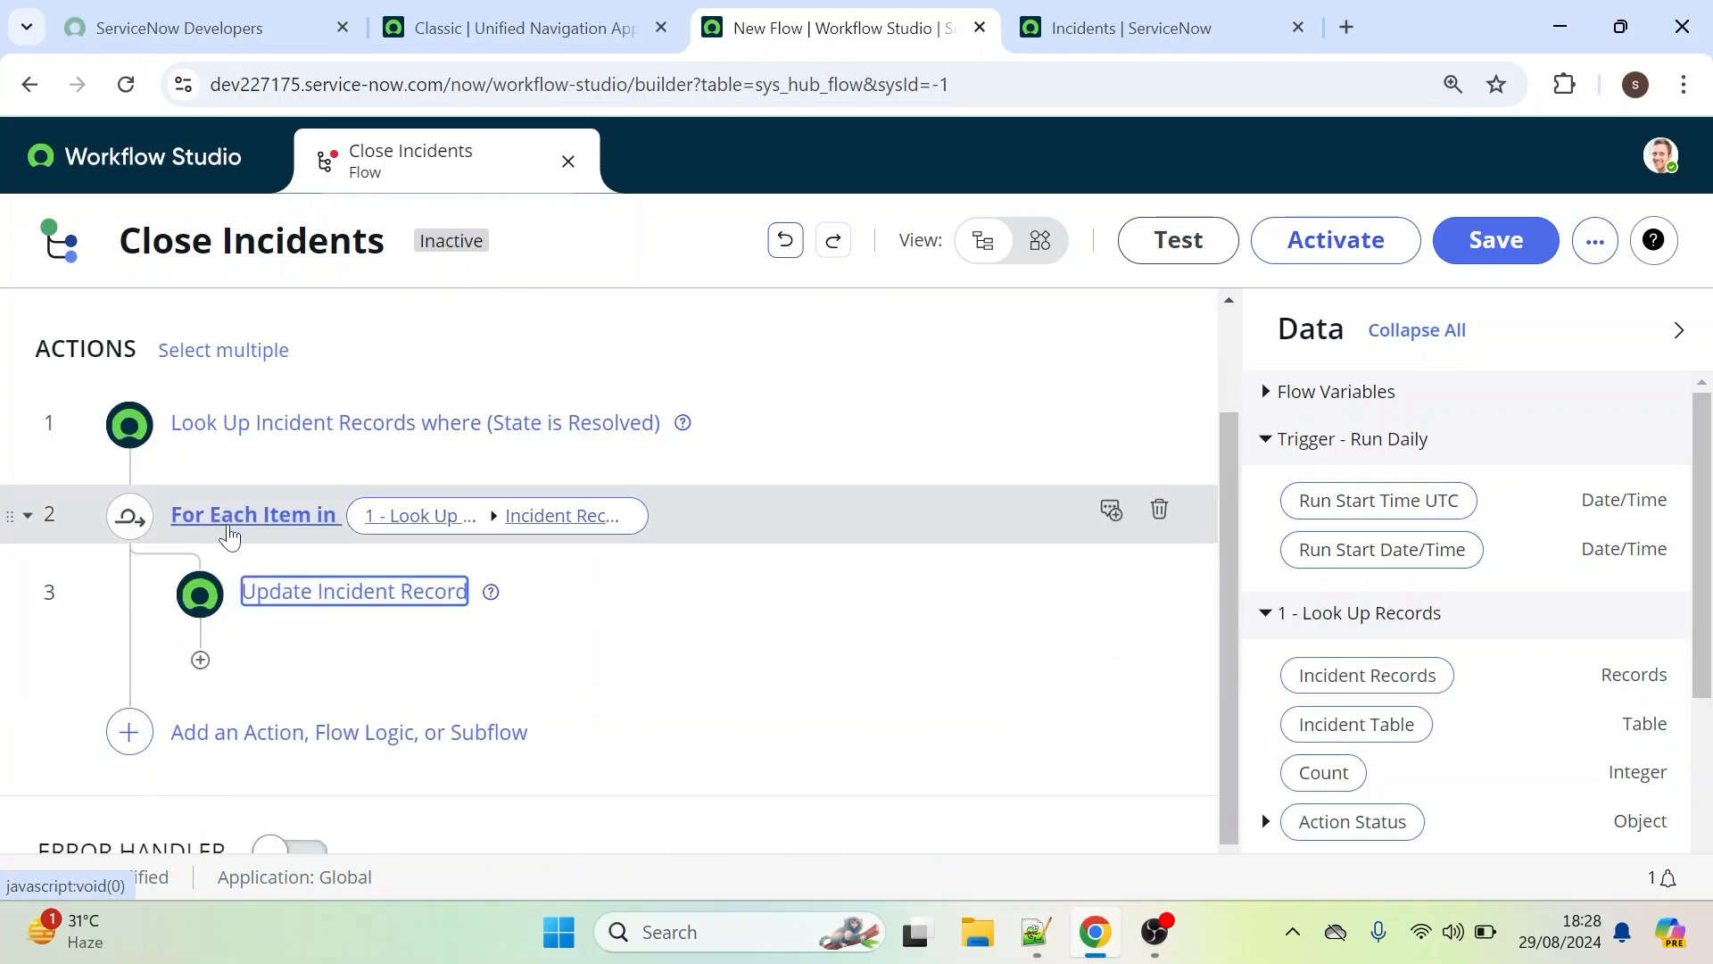
pyautogui.click(306, 602)
pyautogui.scroll(-2, 625, 678)
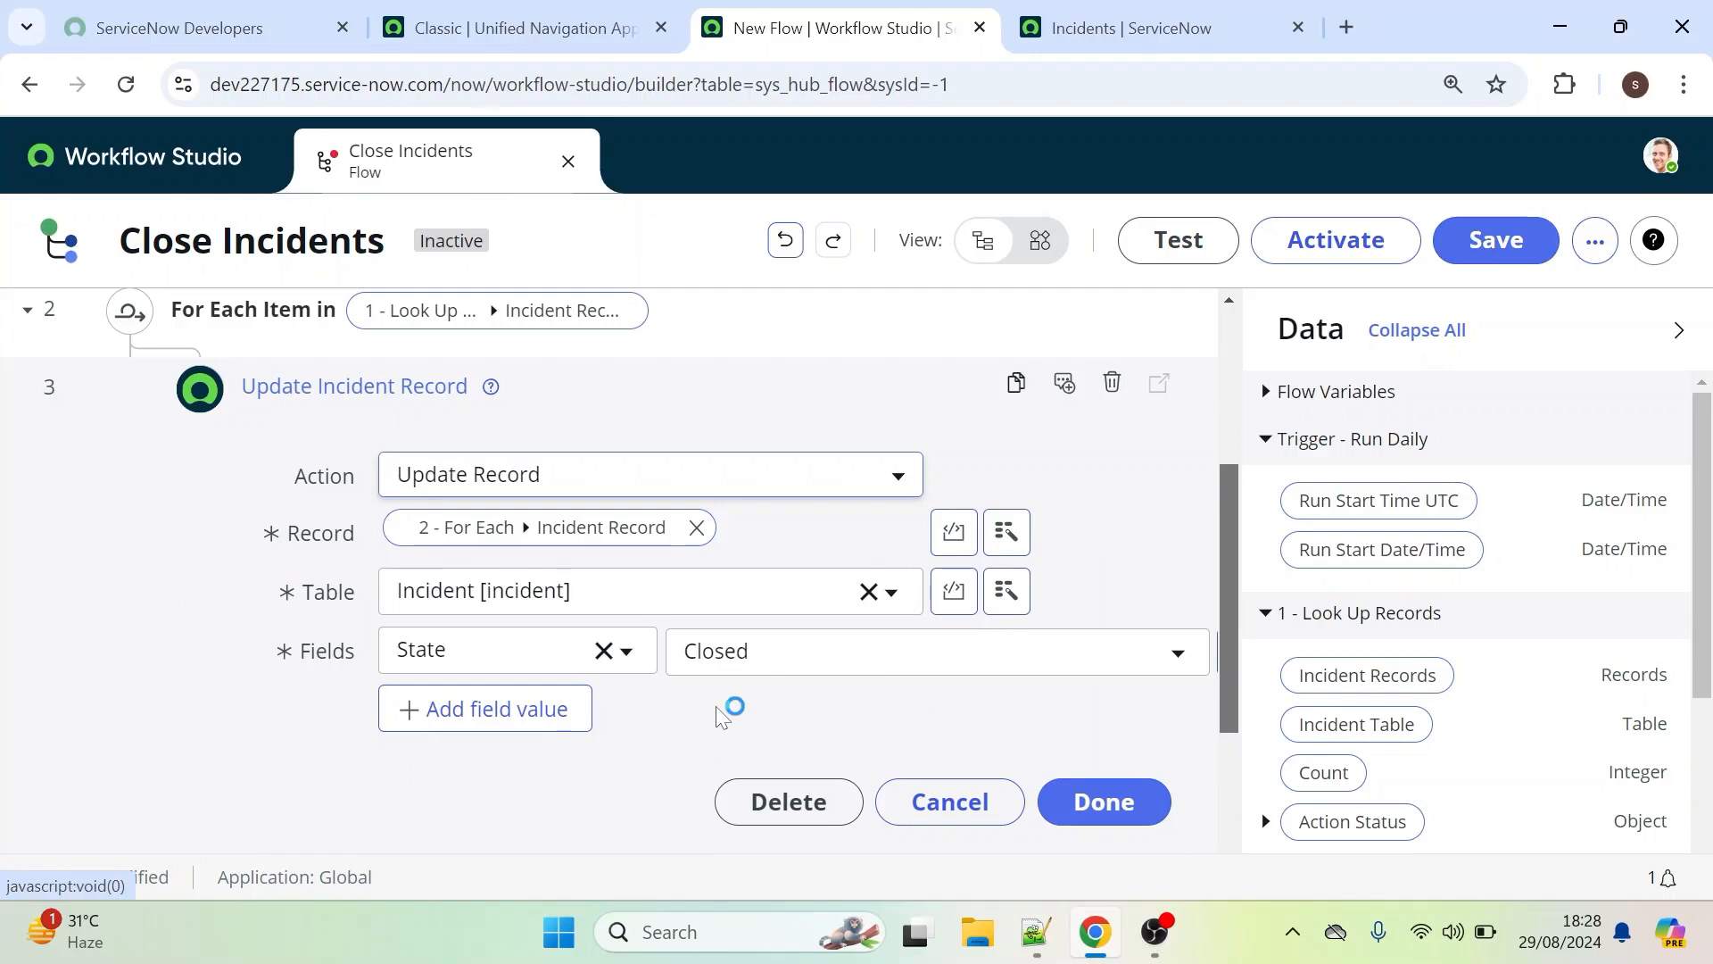
pyautogui.click(1099, 802)
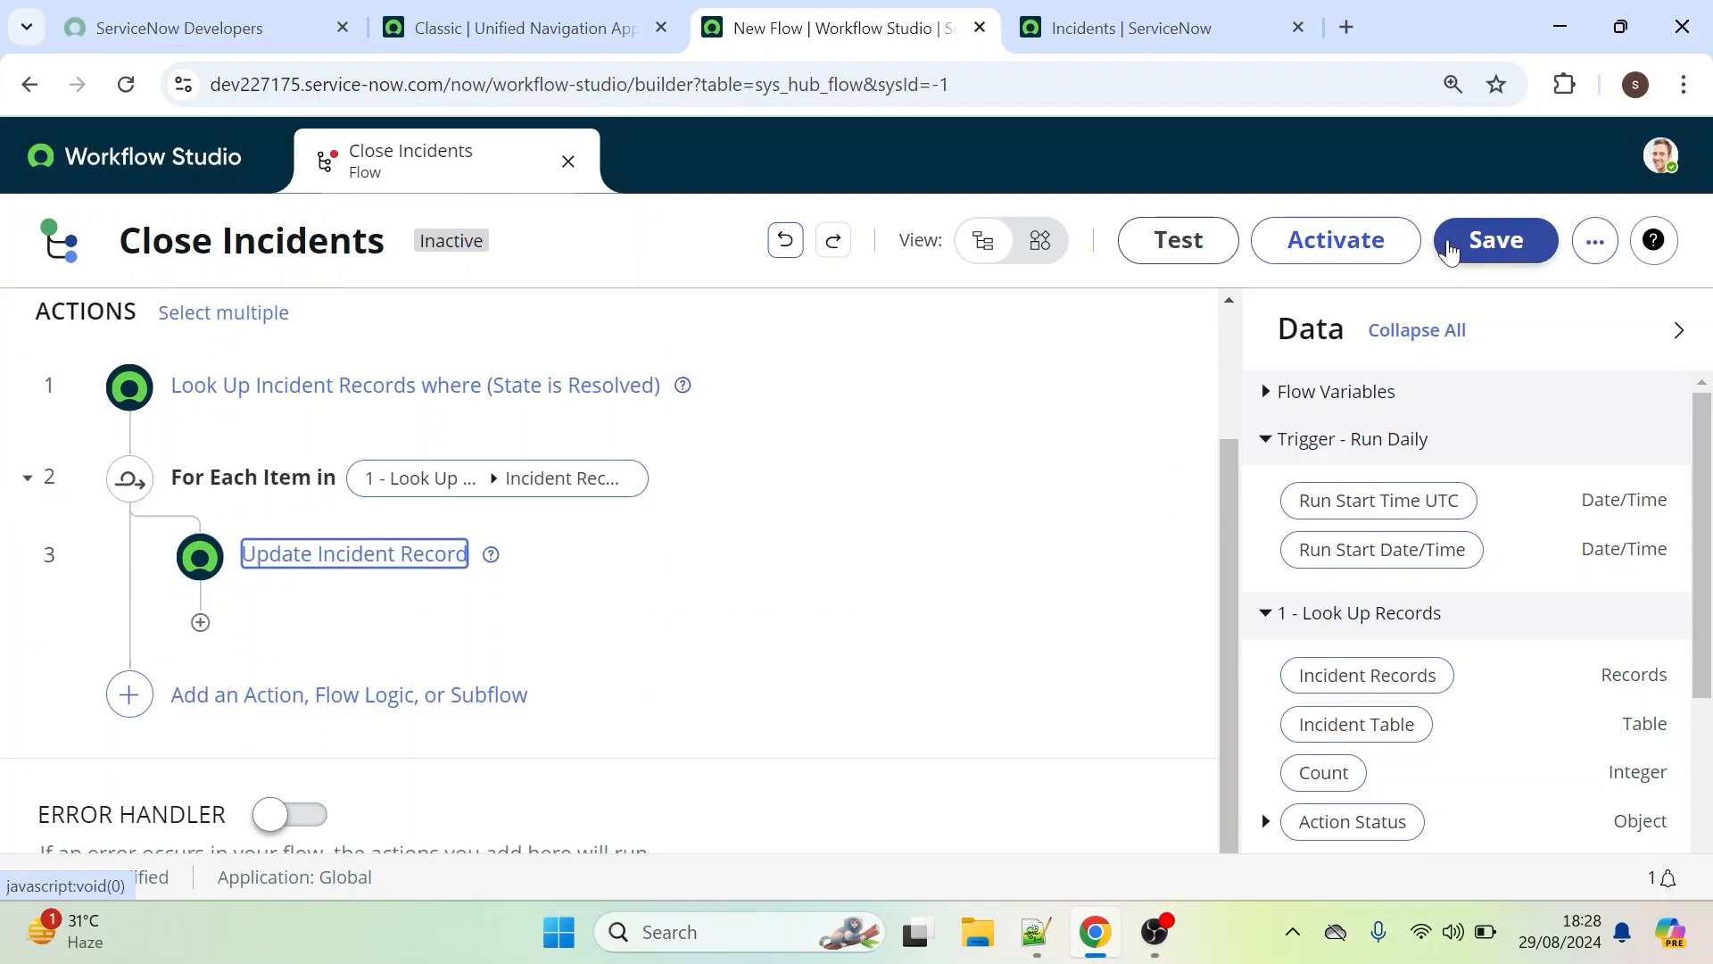
pyautogui.click(1476, 258)
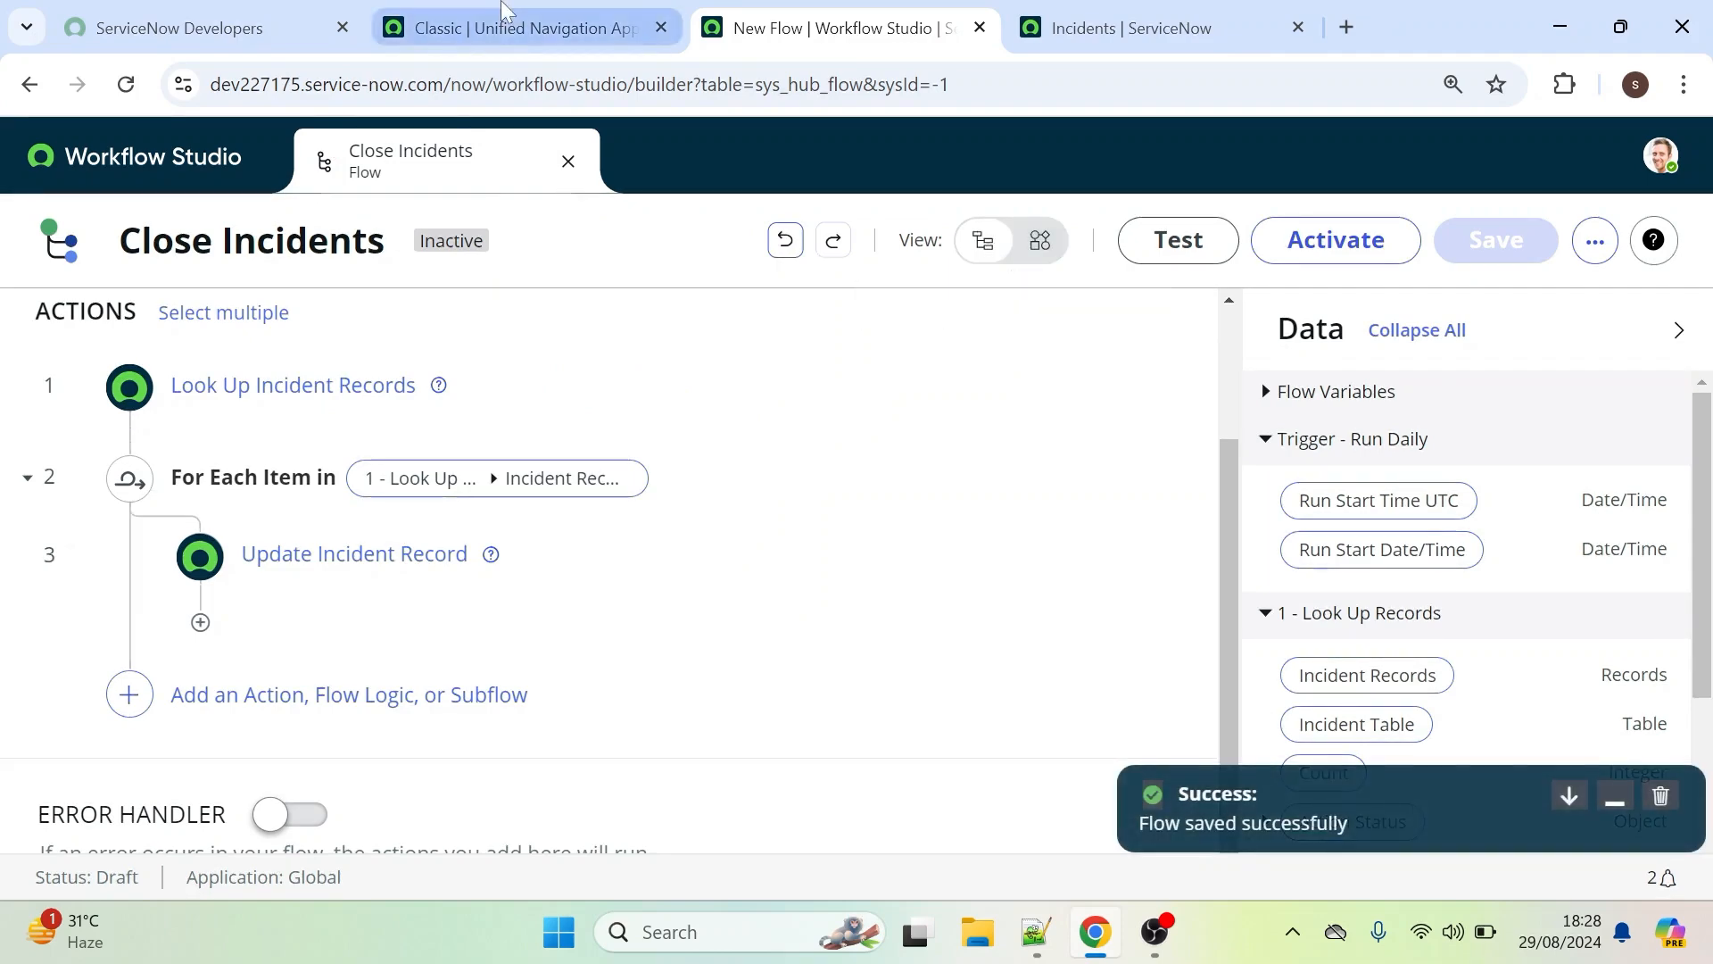
# Check the list of resolved incidents and return to the Close Incidents flow
pyautogui.click(536, 13)
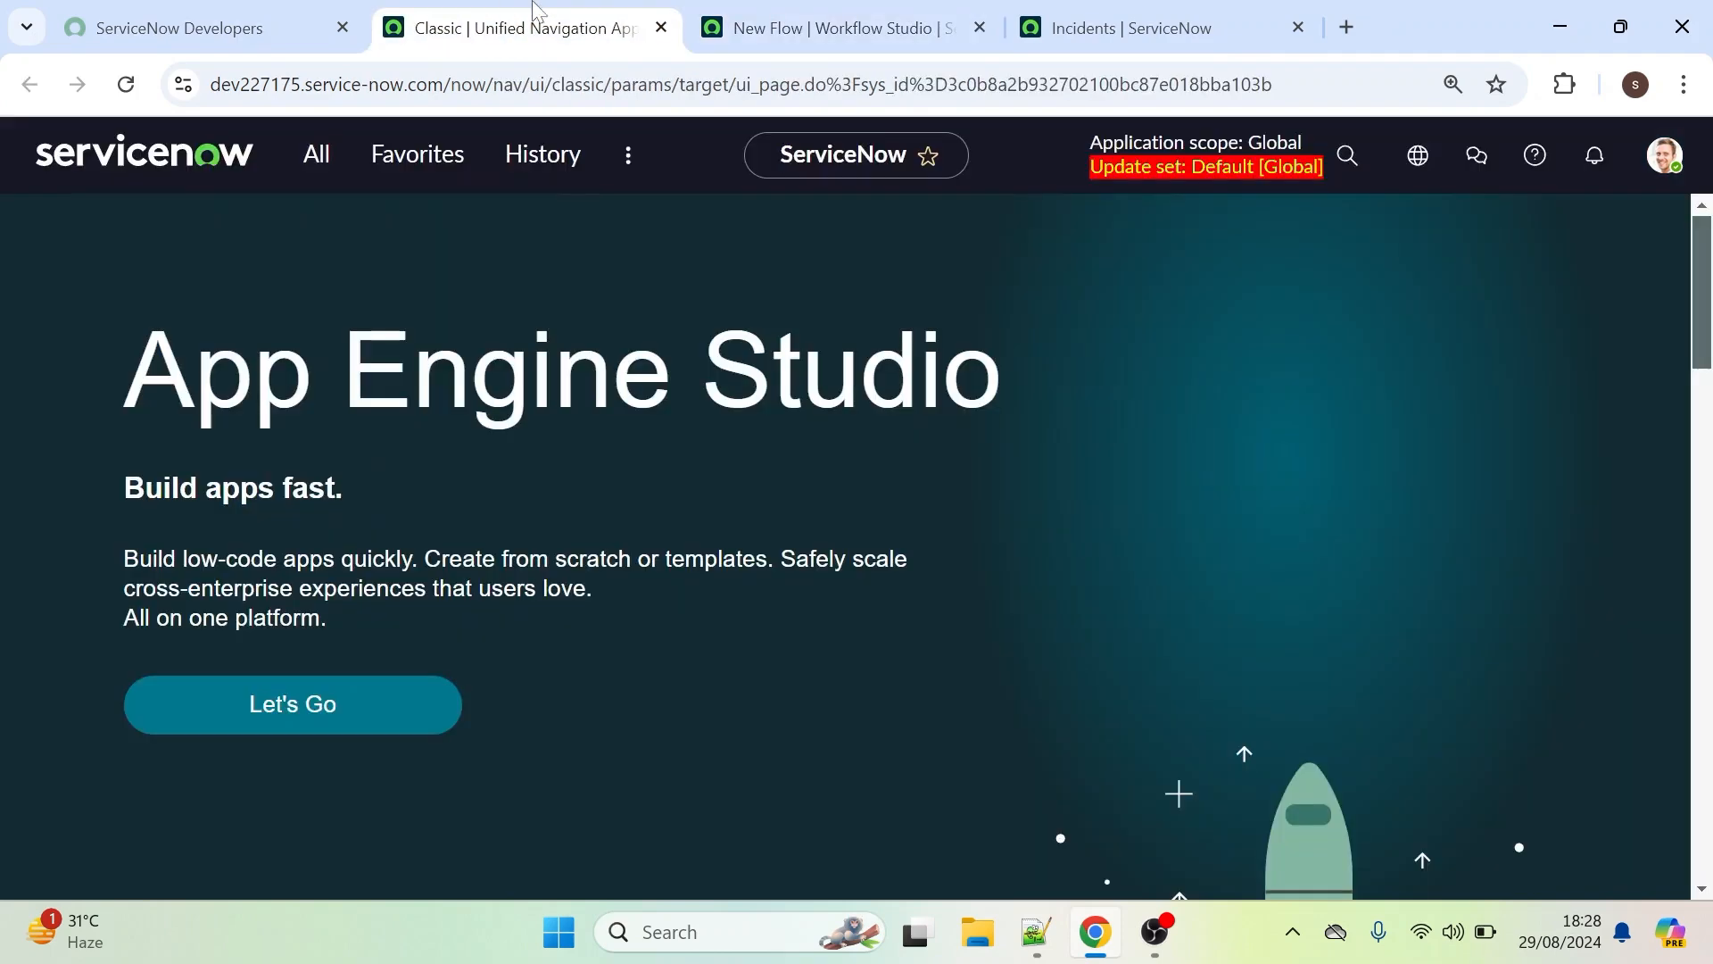
pyautogui.click(1241, 25)
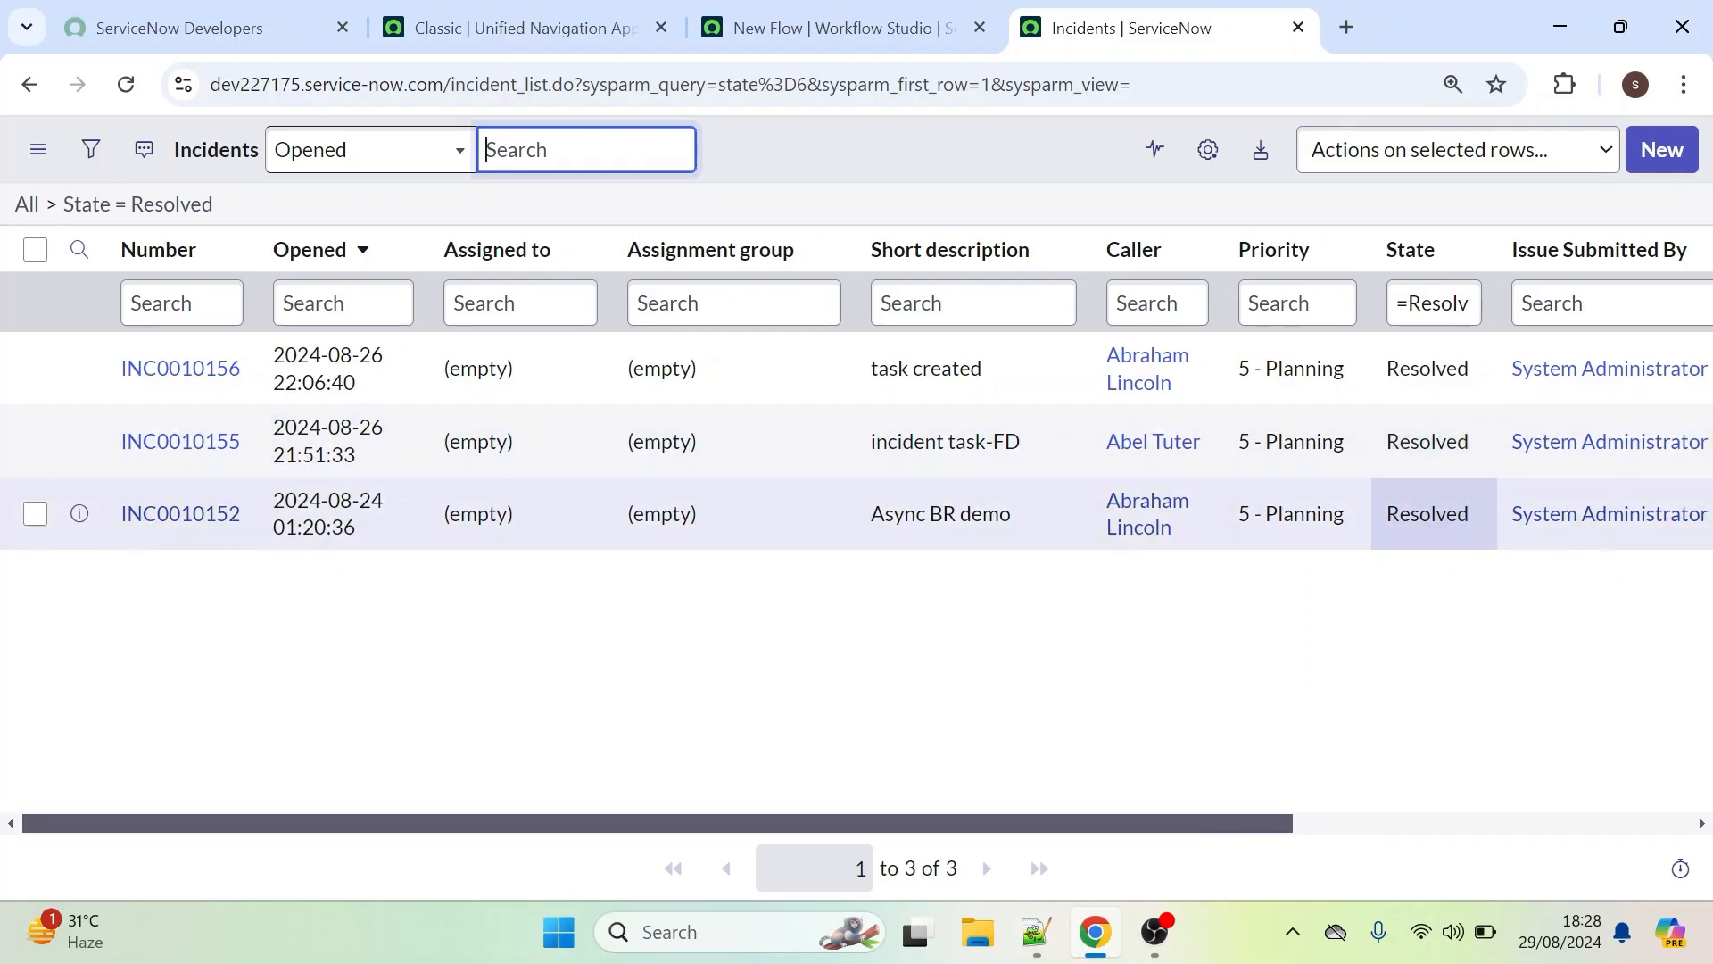
pyautogui.click(951, 16)
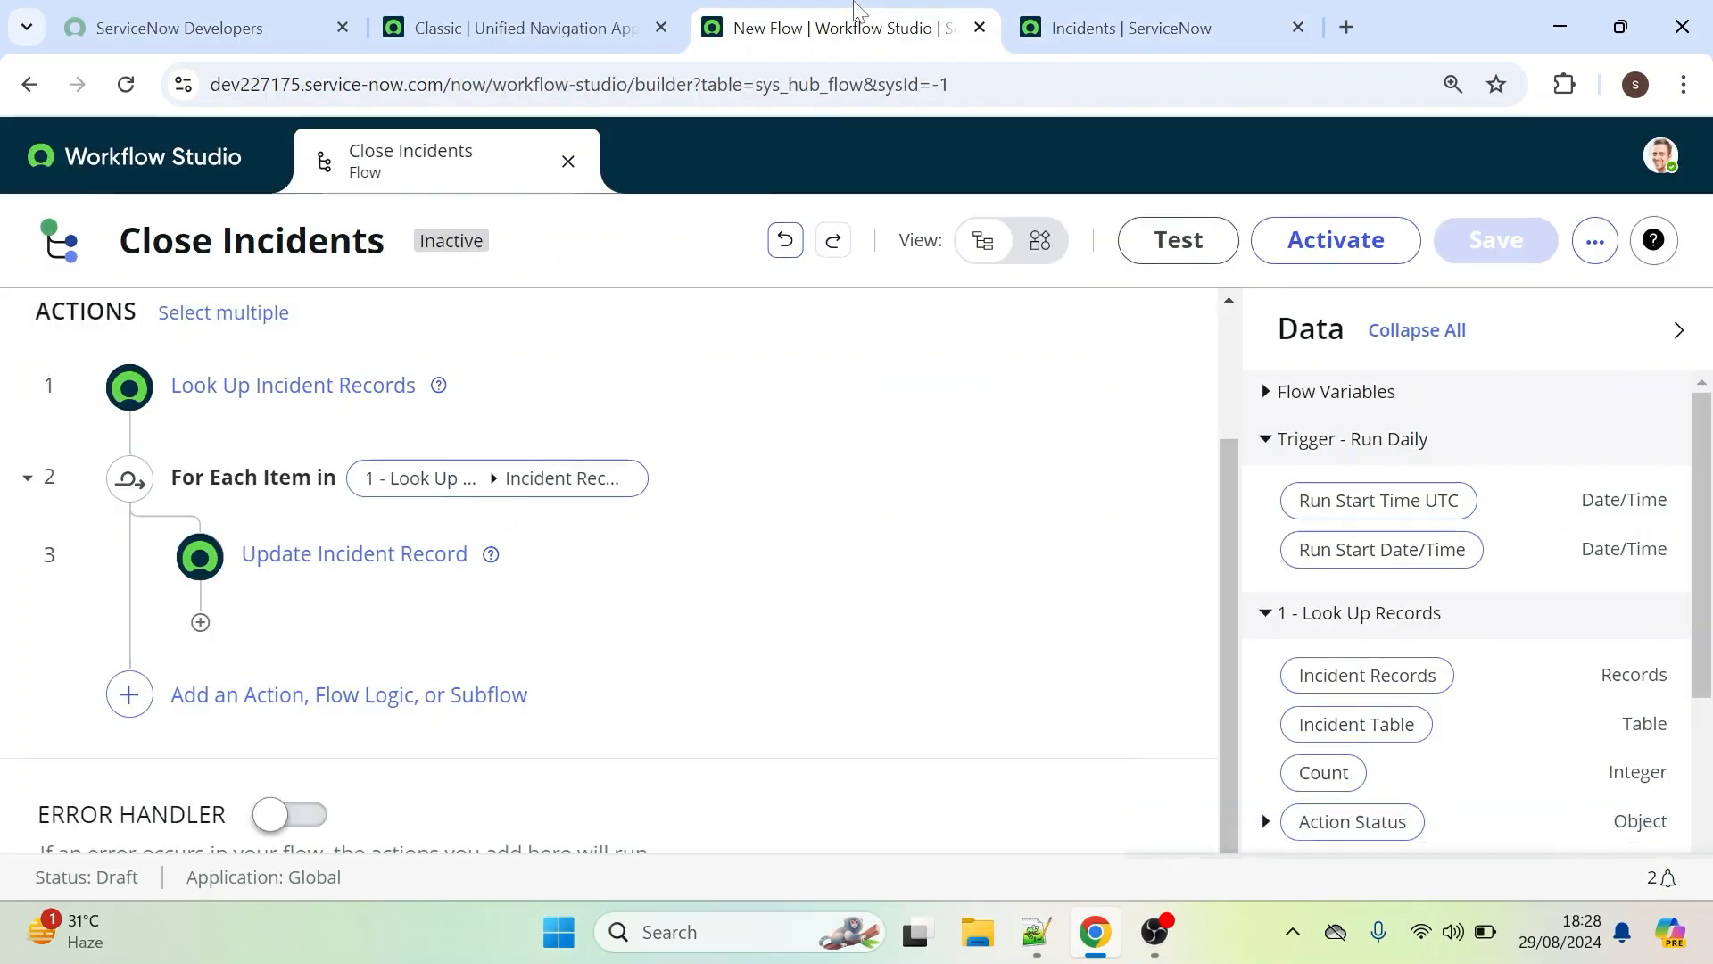
# Run a test of the Close Incidents flow and open its execution details
pyautogui.click(1171, 253)
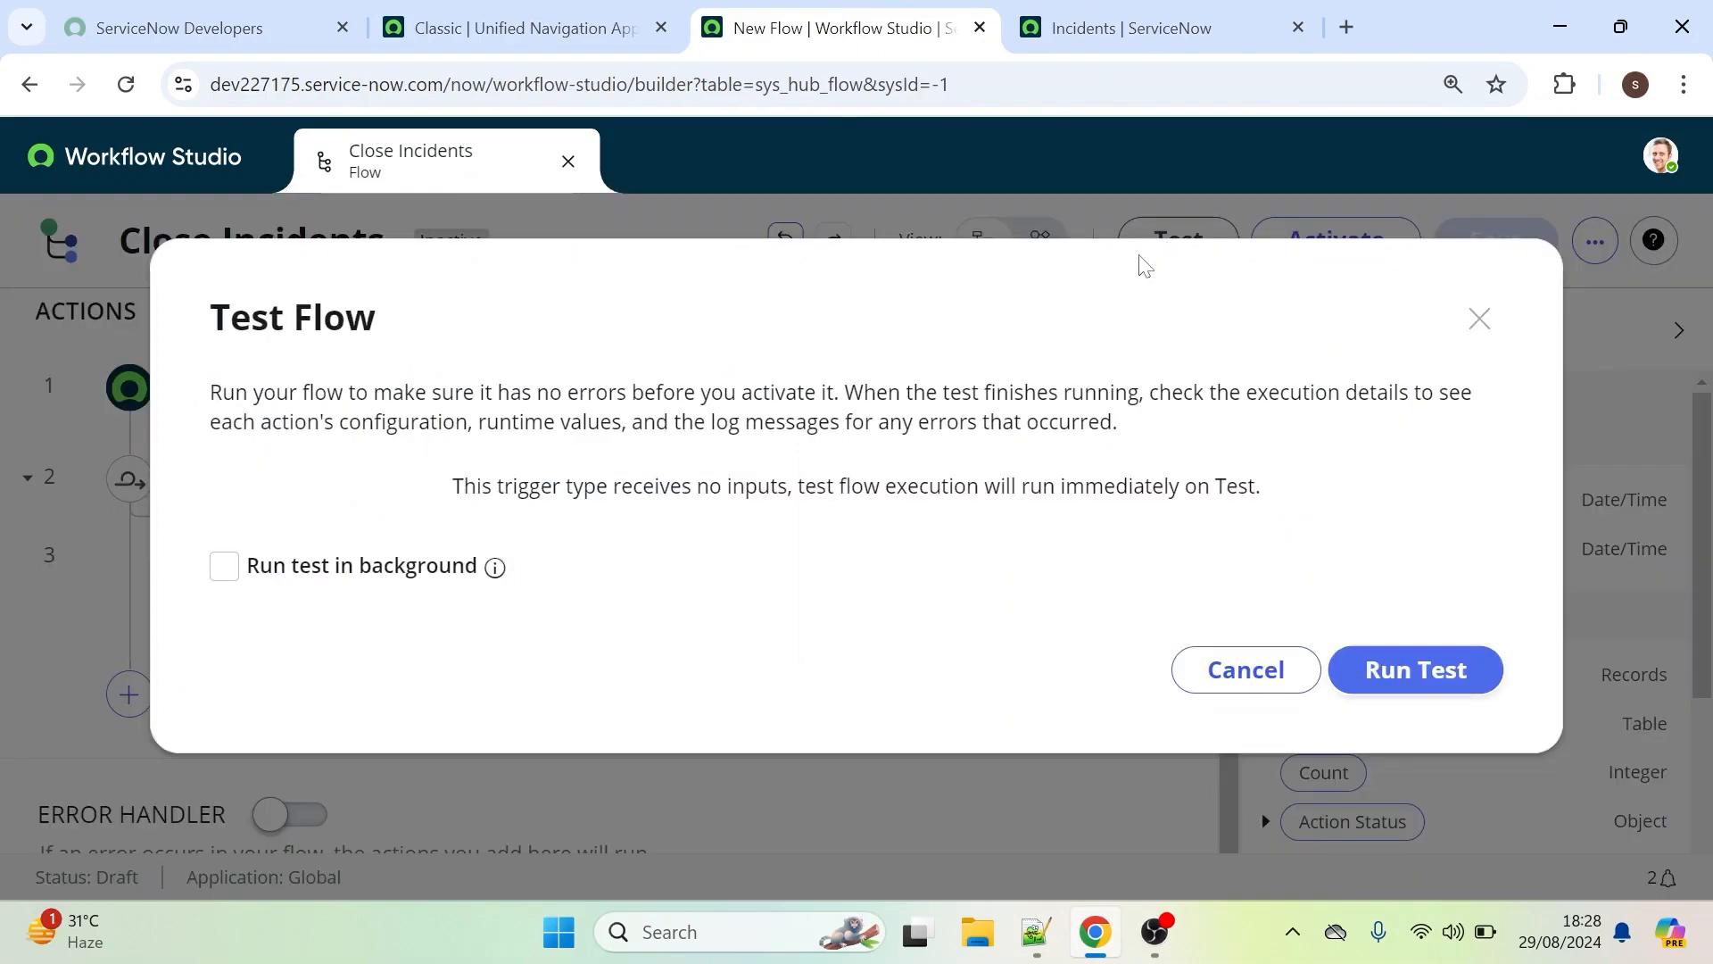
pyautogui.click(1392, 673)
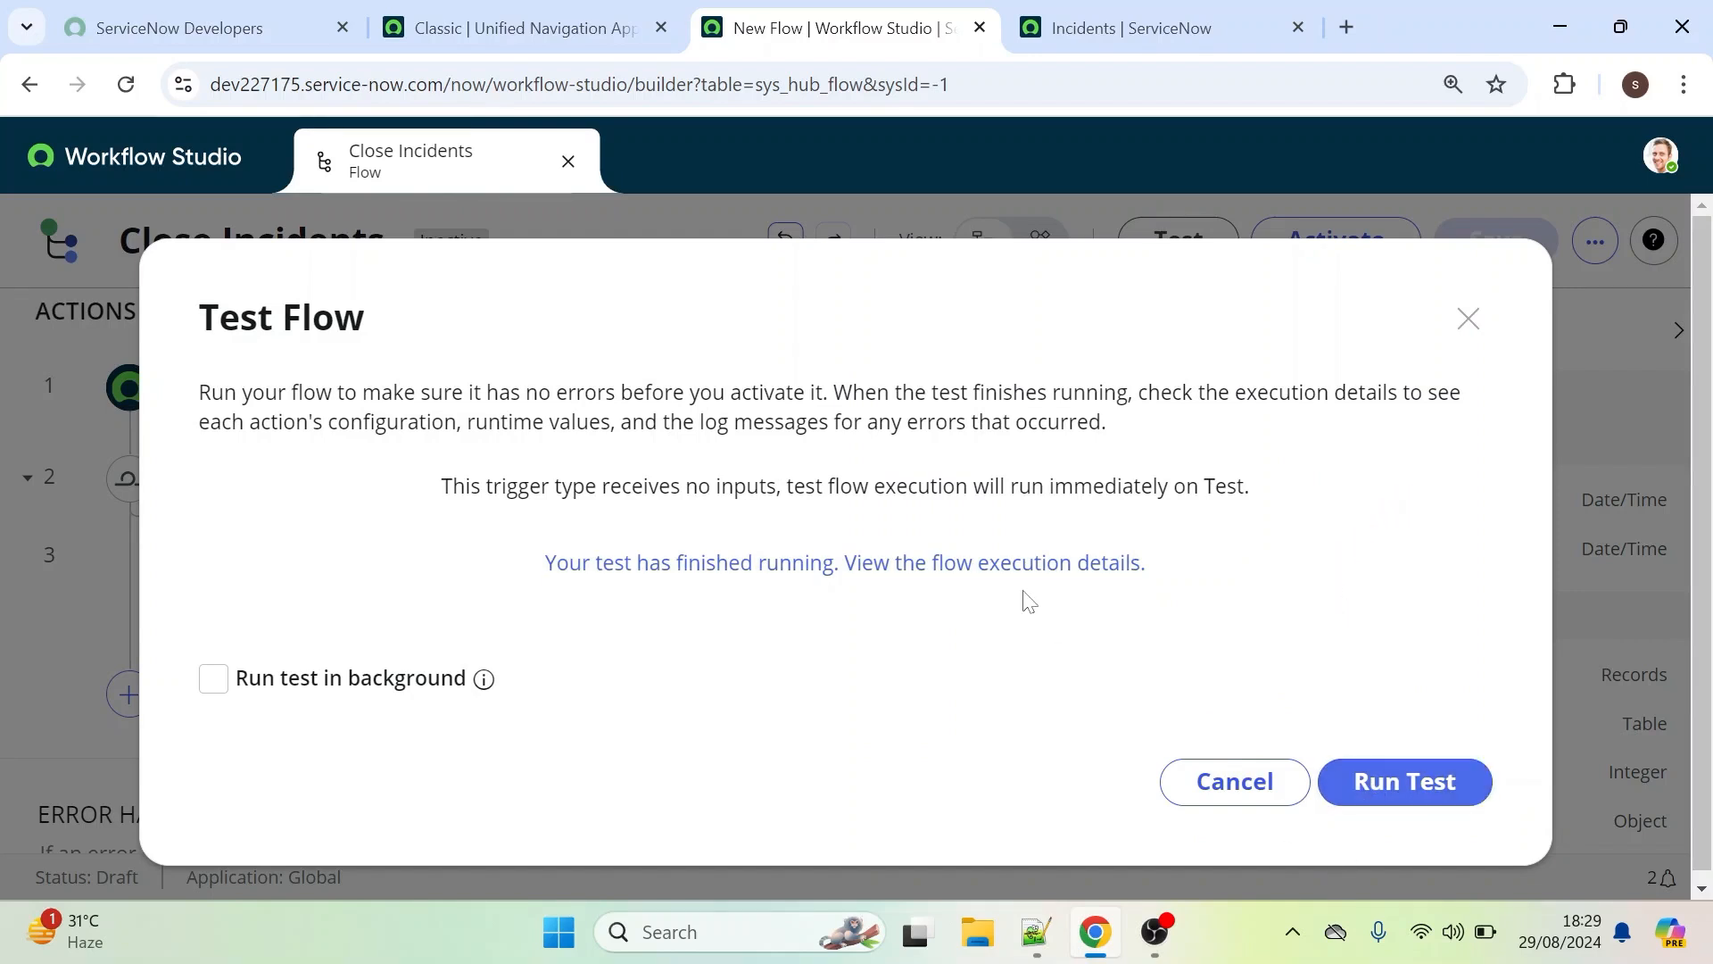
pyautogui.click(711, 563)
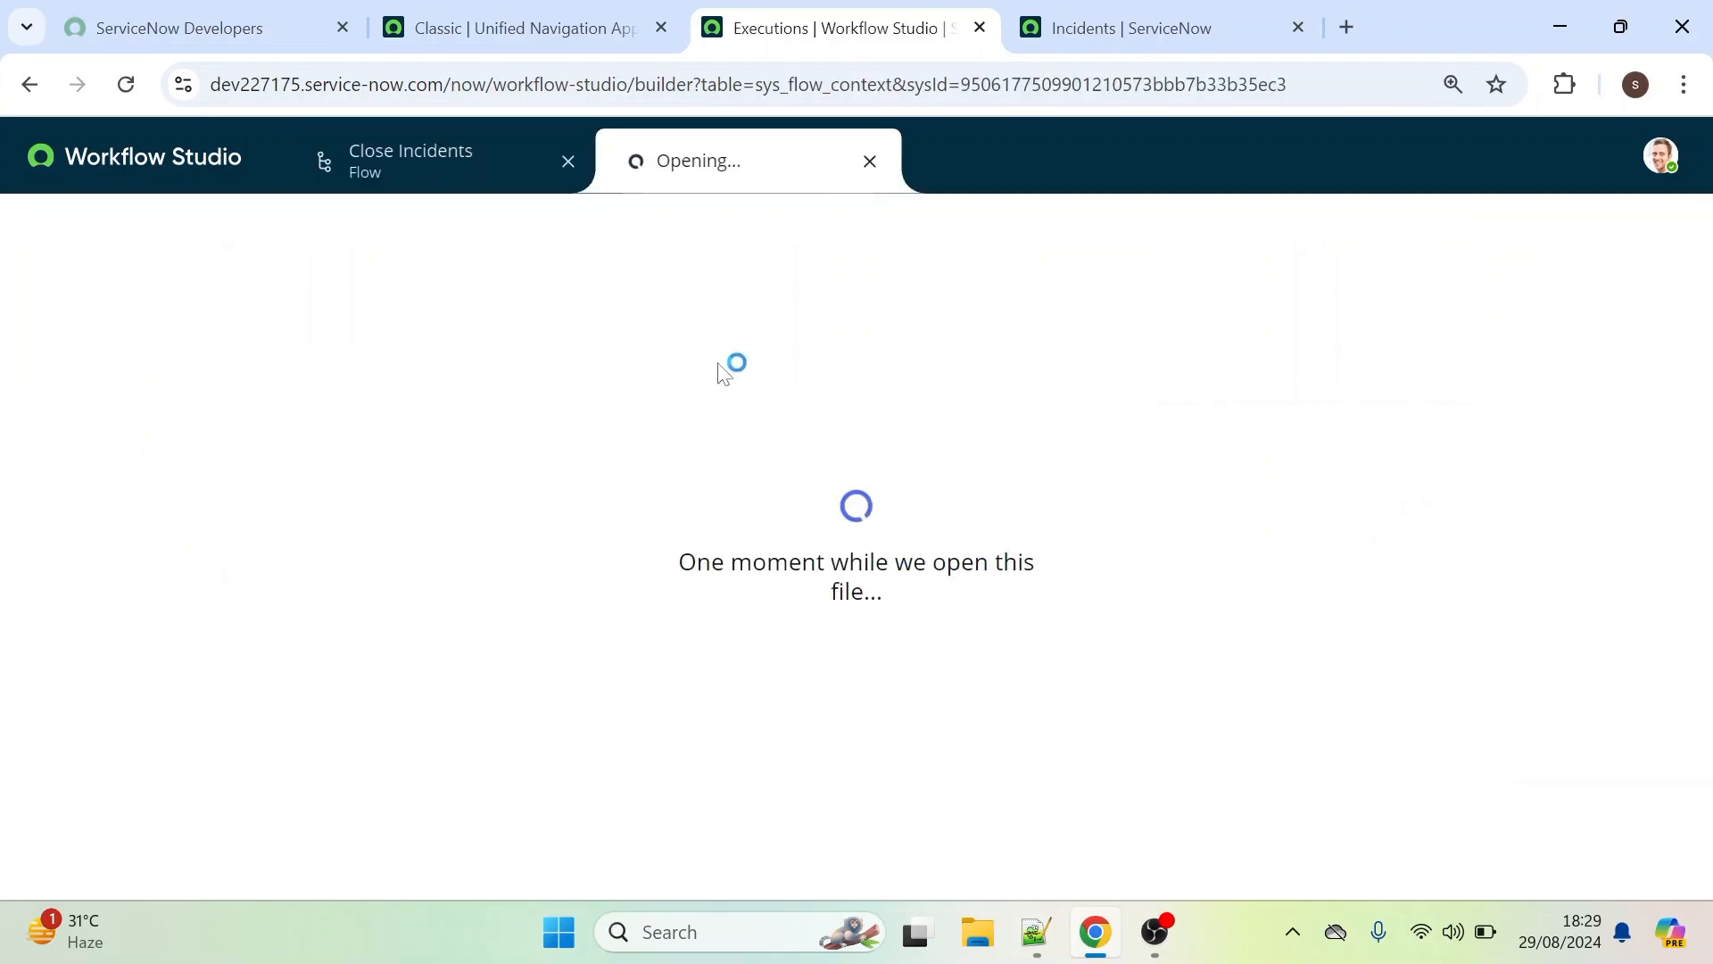
# Refresh the list of resolved incidents and remove its State filter to check all incidents after the test
pyautogui.click(1111, 11)
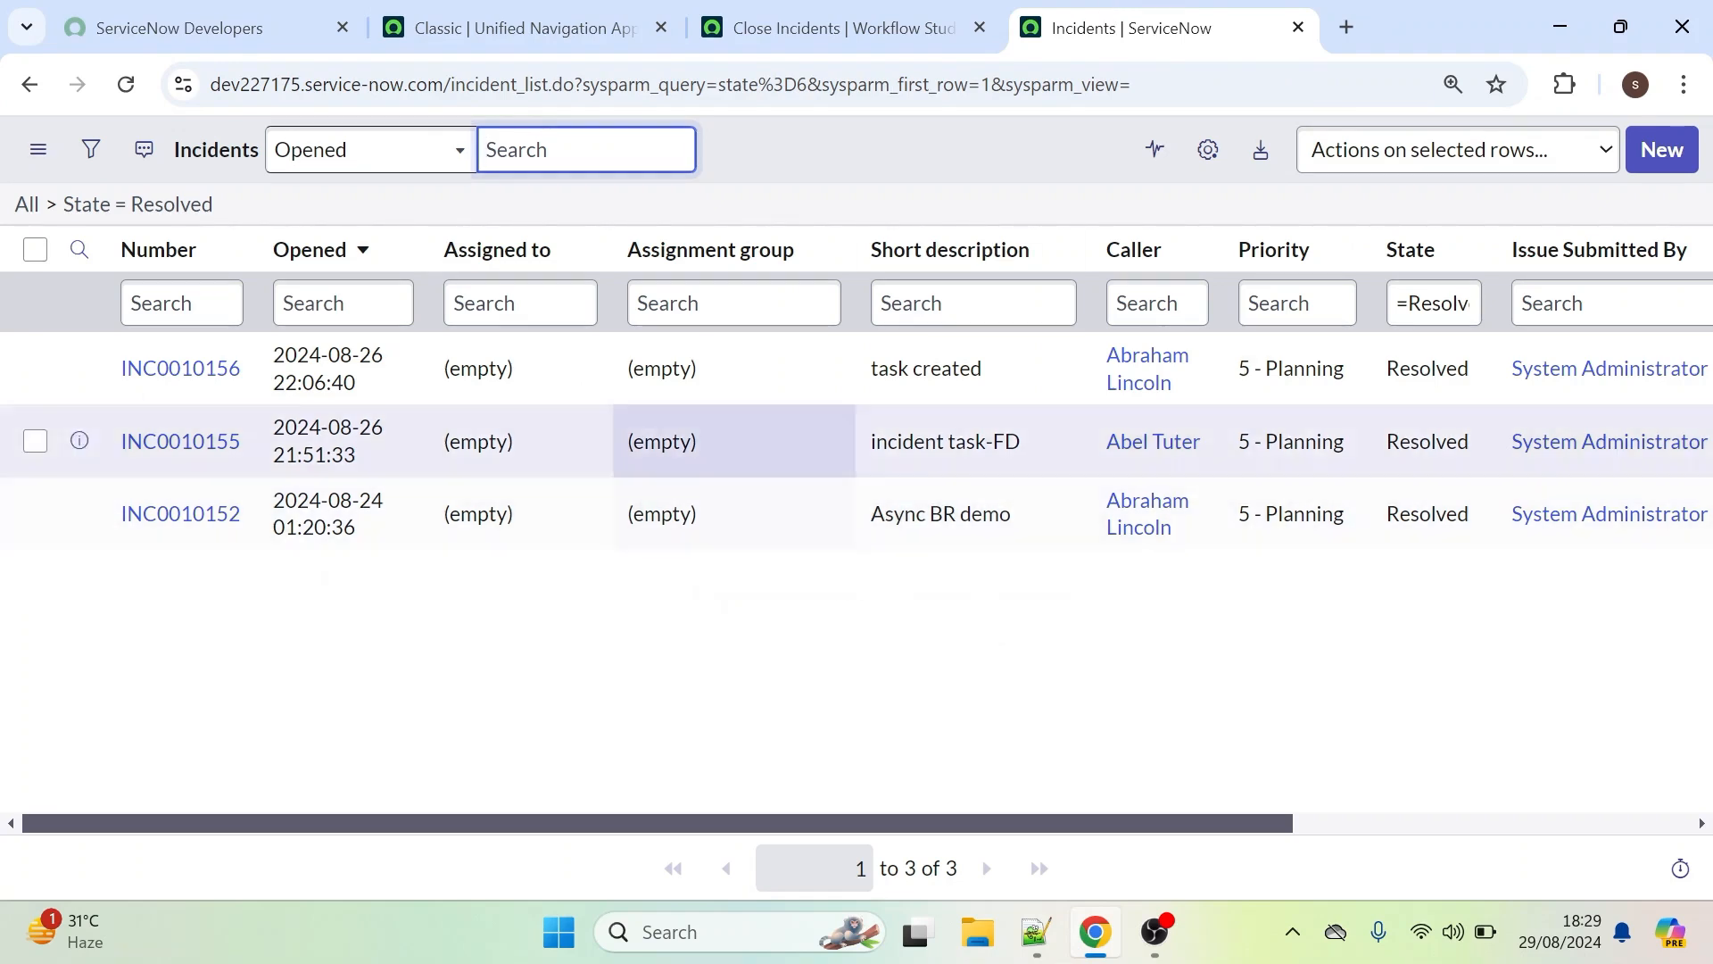
pyautogui.click(126, 84)
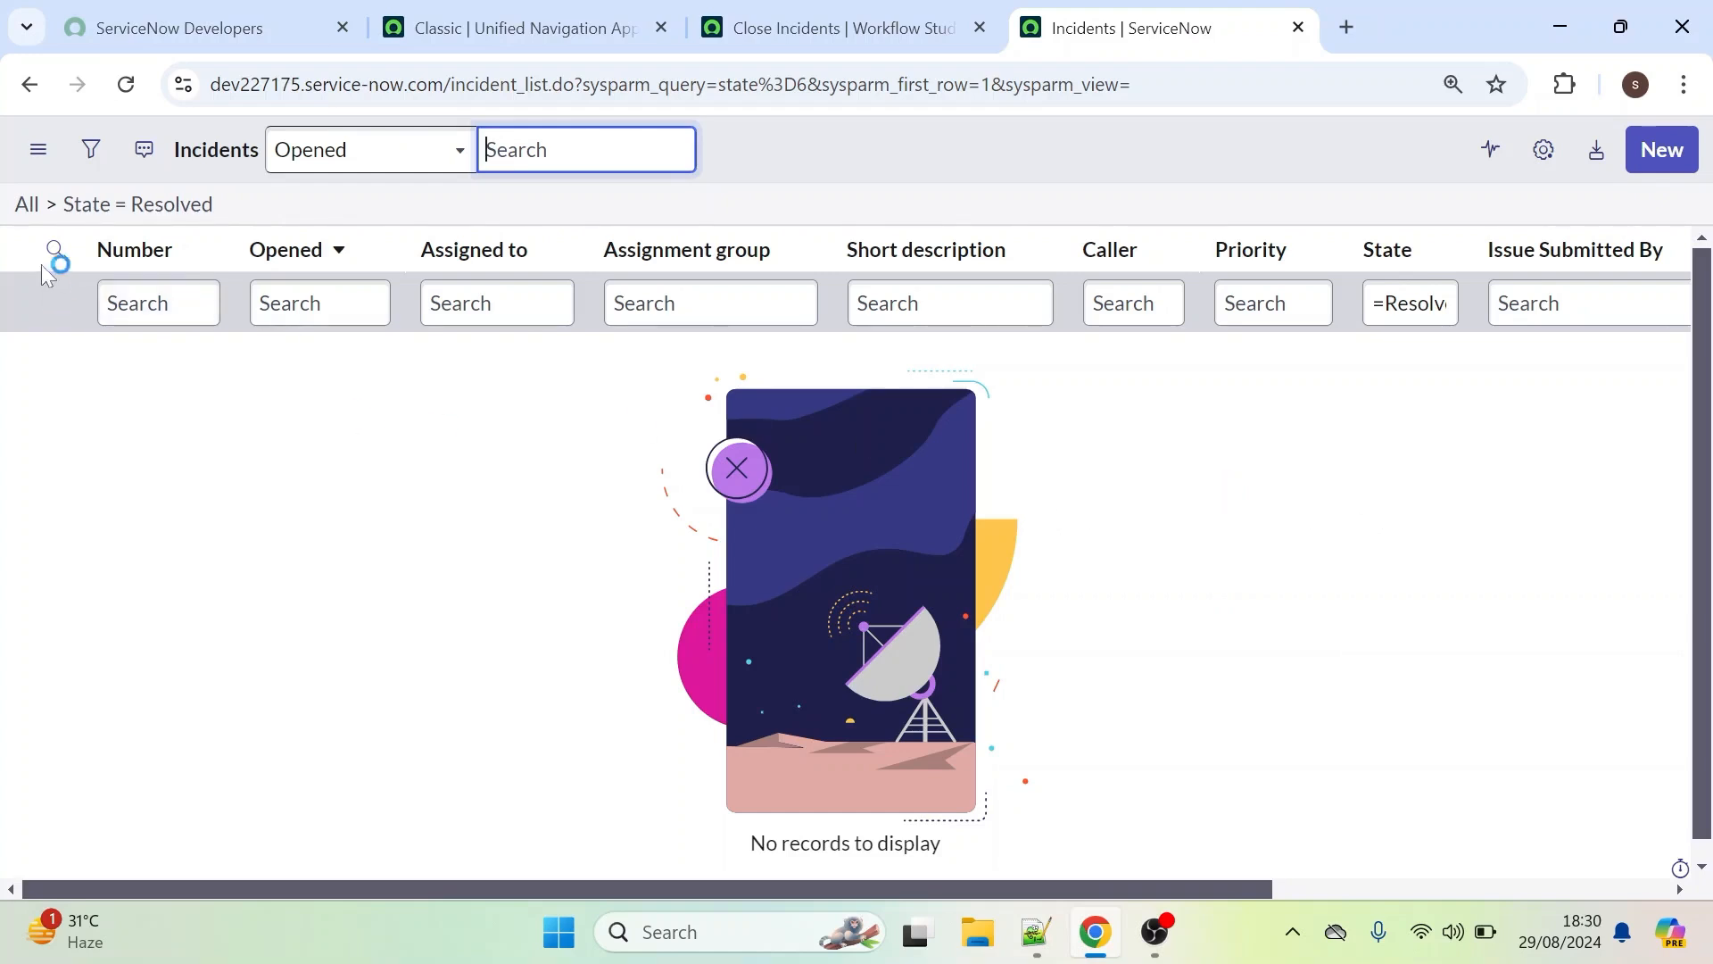
pyautogui.click(26, 205)
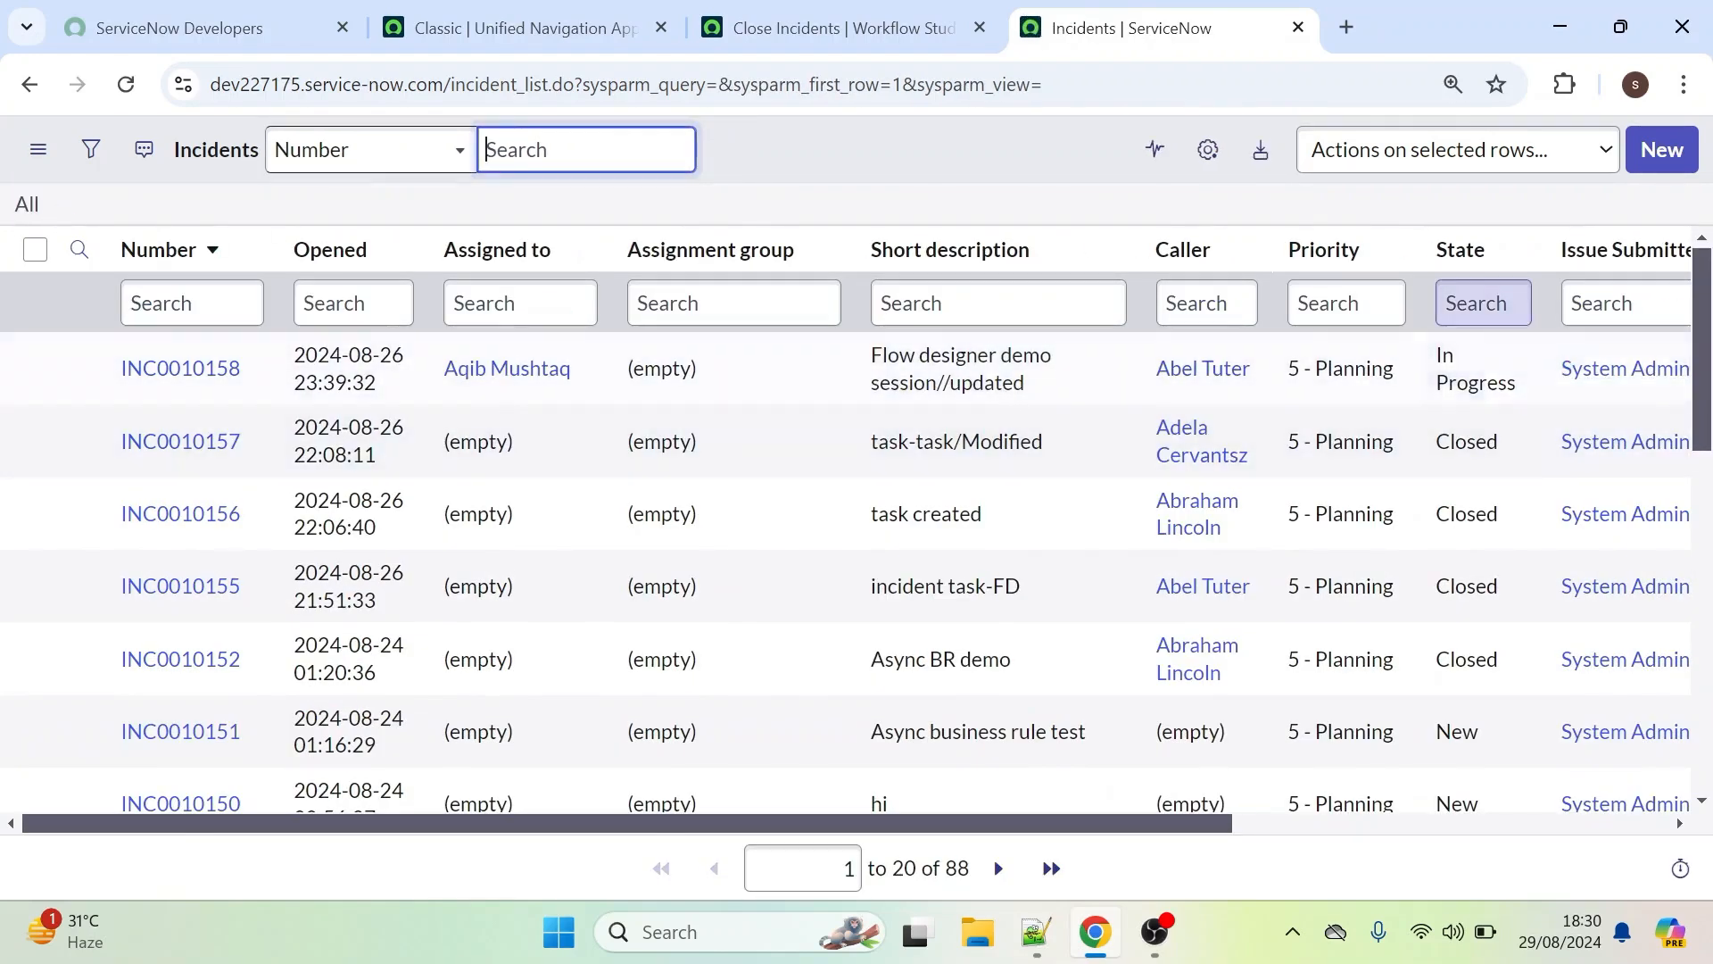
# Filter the incident list by State with the value =resolved
pyautogui.click(1483, 304)
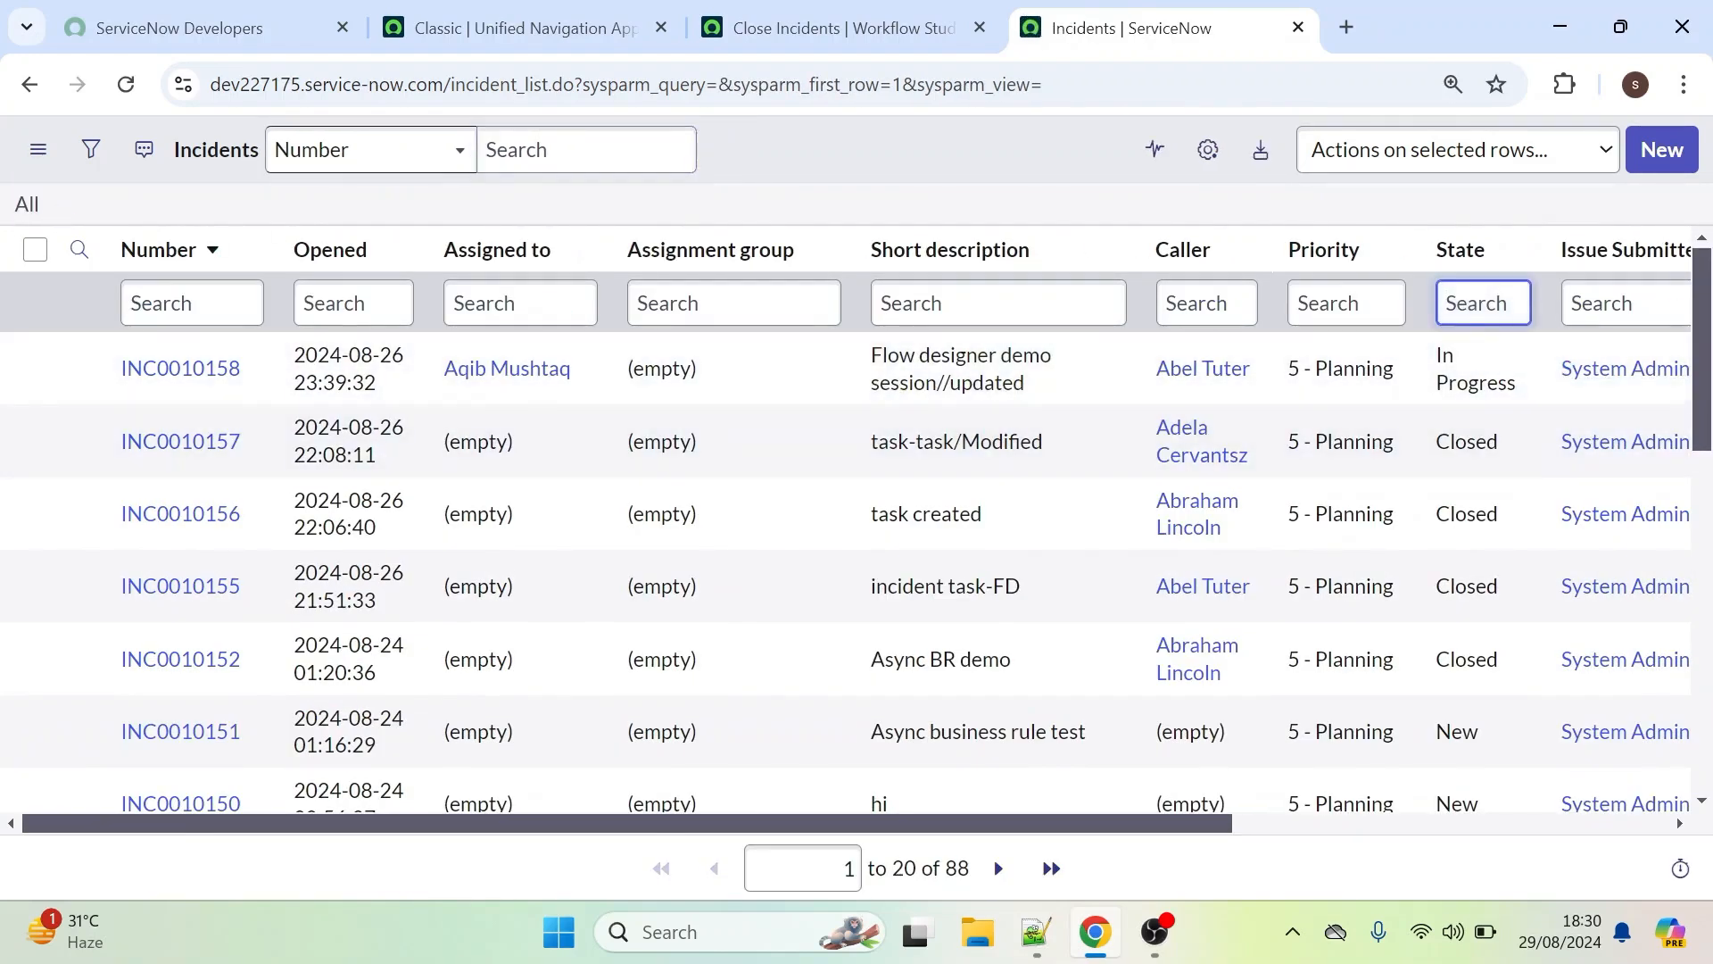
pyautogui.write('=')
pyautogui.write('resolved')
pyautogui.press('Return')
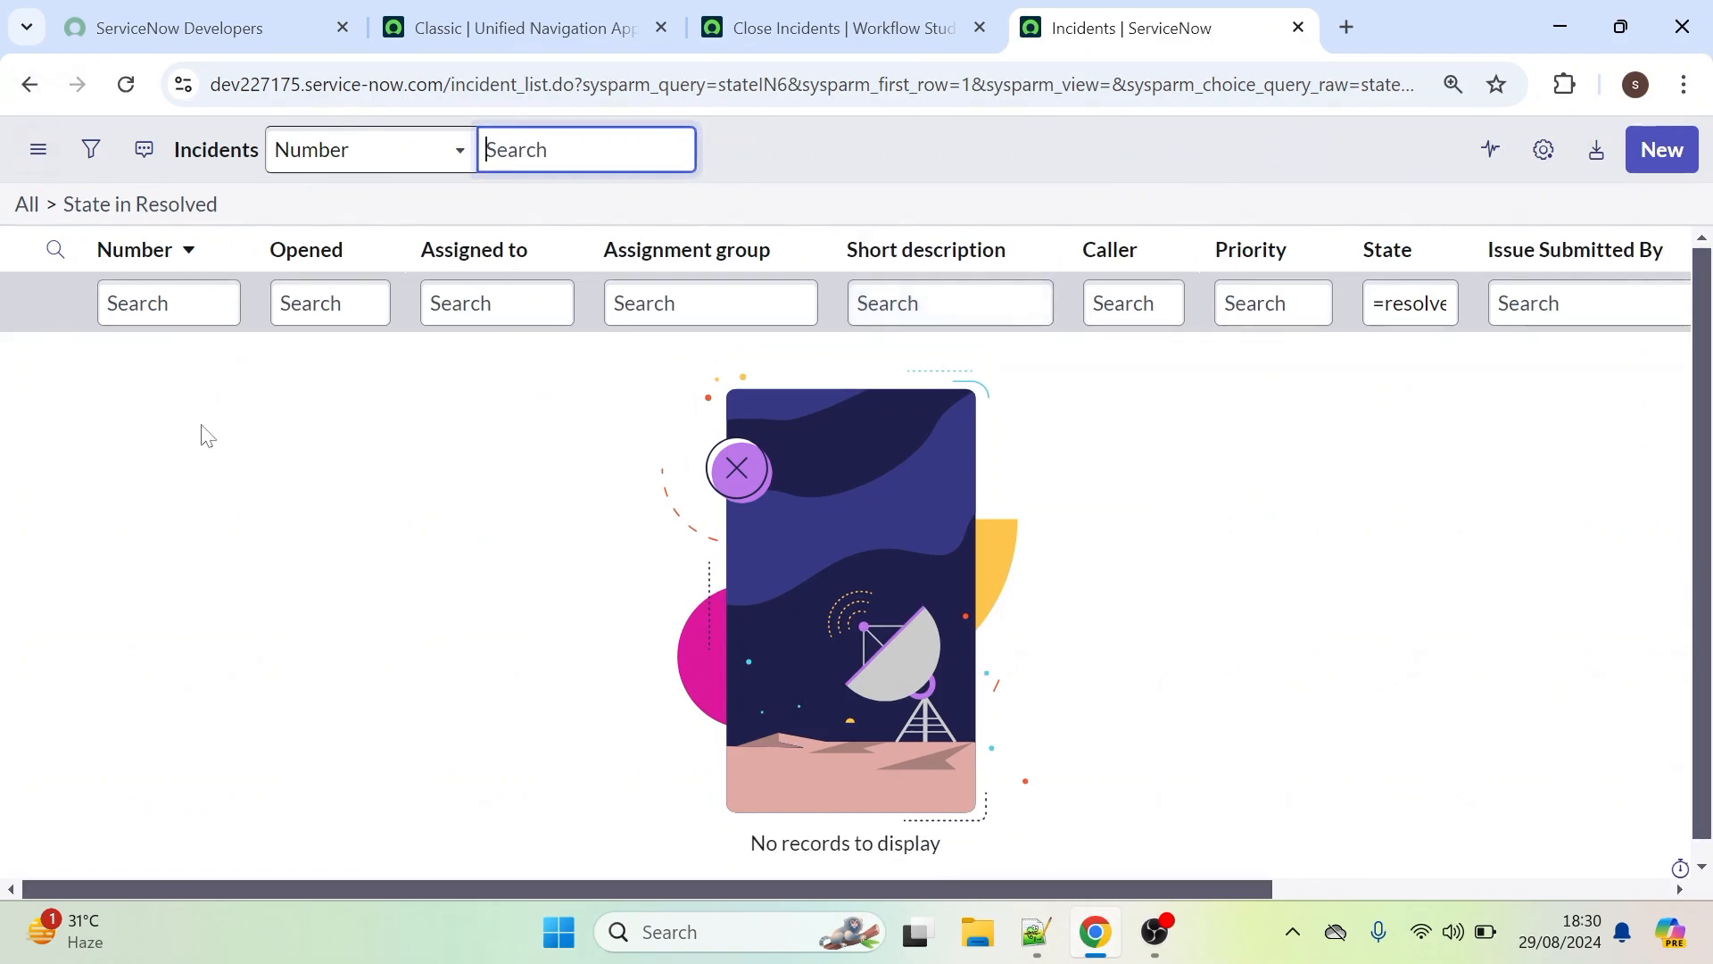
# Go back to the unfiltered incident list to check the states, and return to the Close Incidents flow to review its trigger and actions
pyautogui.click(33, 88)
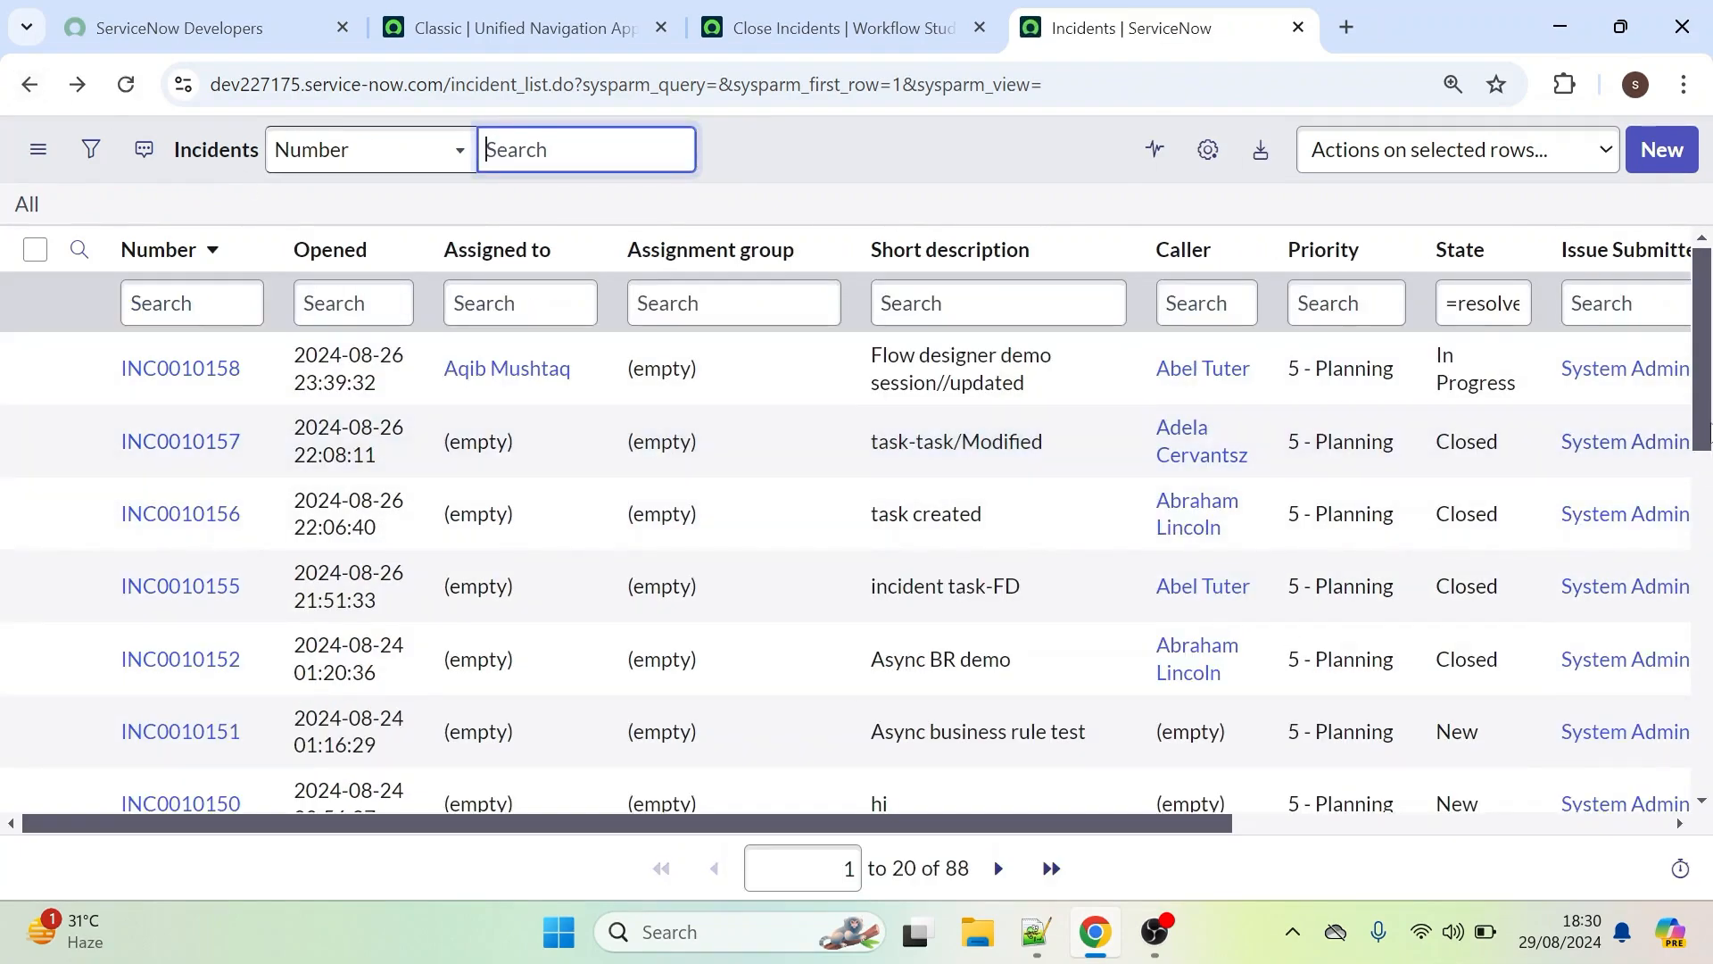
pyautogui.moveTo(1706, 409); pyautogui.dragTo(1682, 330)
pyautogui.click(873, 20)
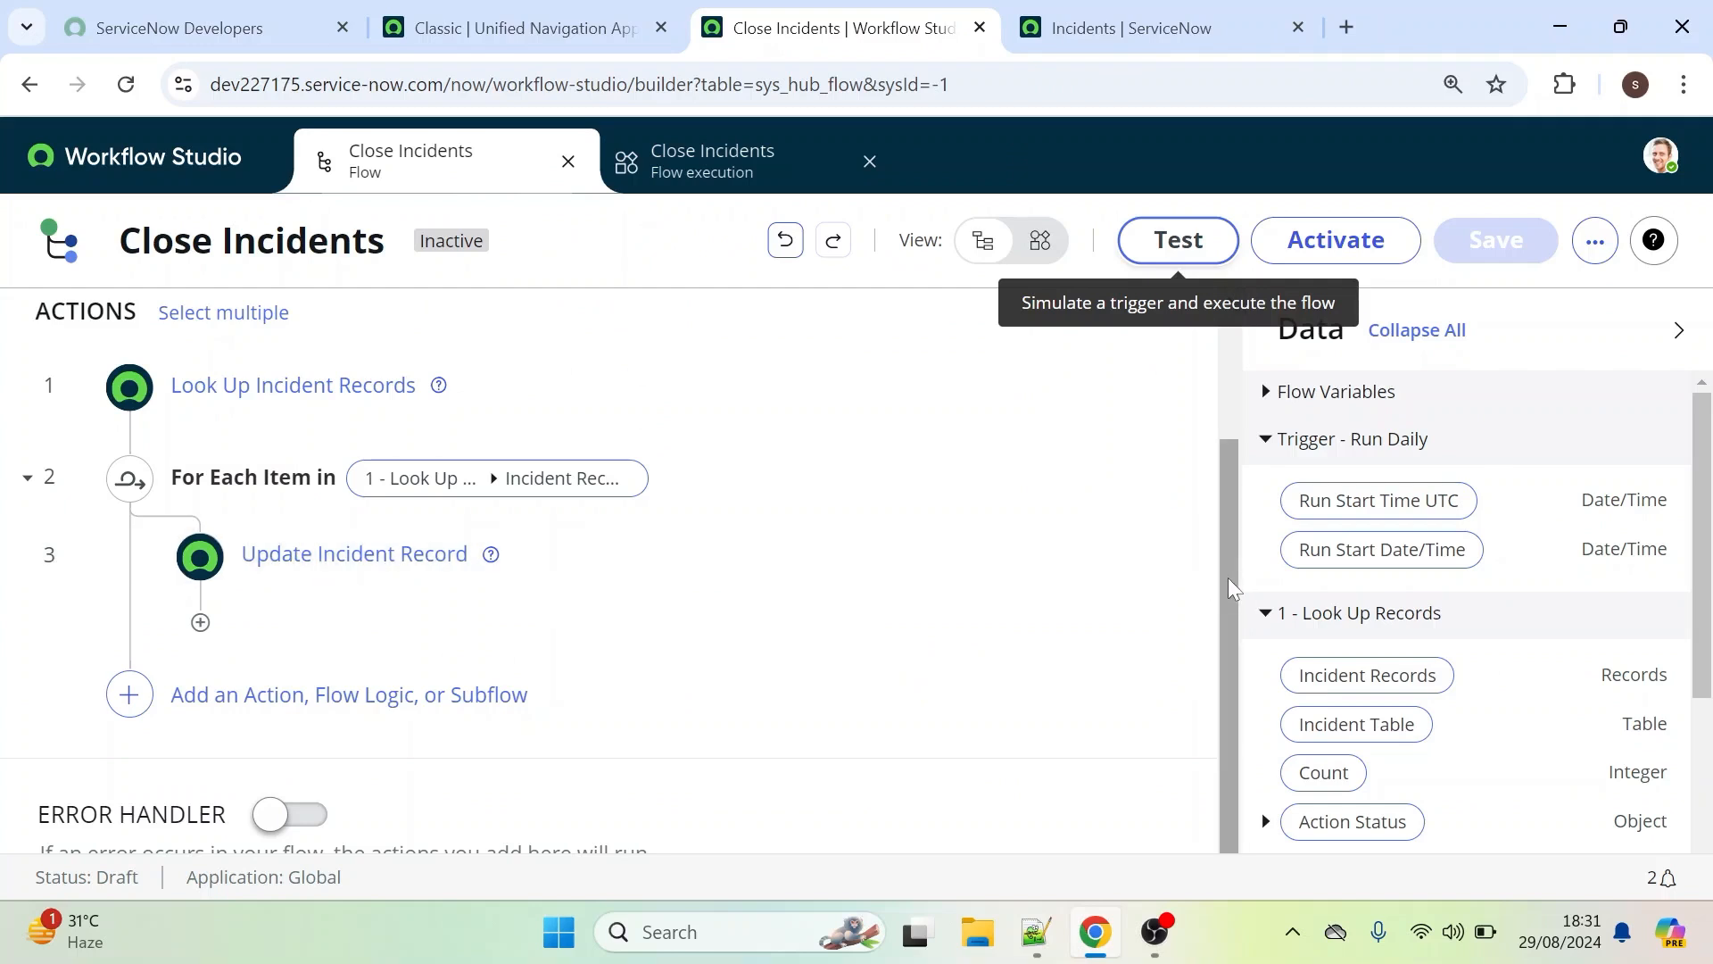
pyautogui.moveTo(1227, 576); pyautogui.dragTo(1224, 406)
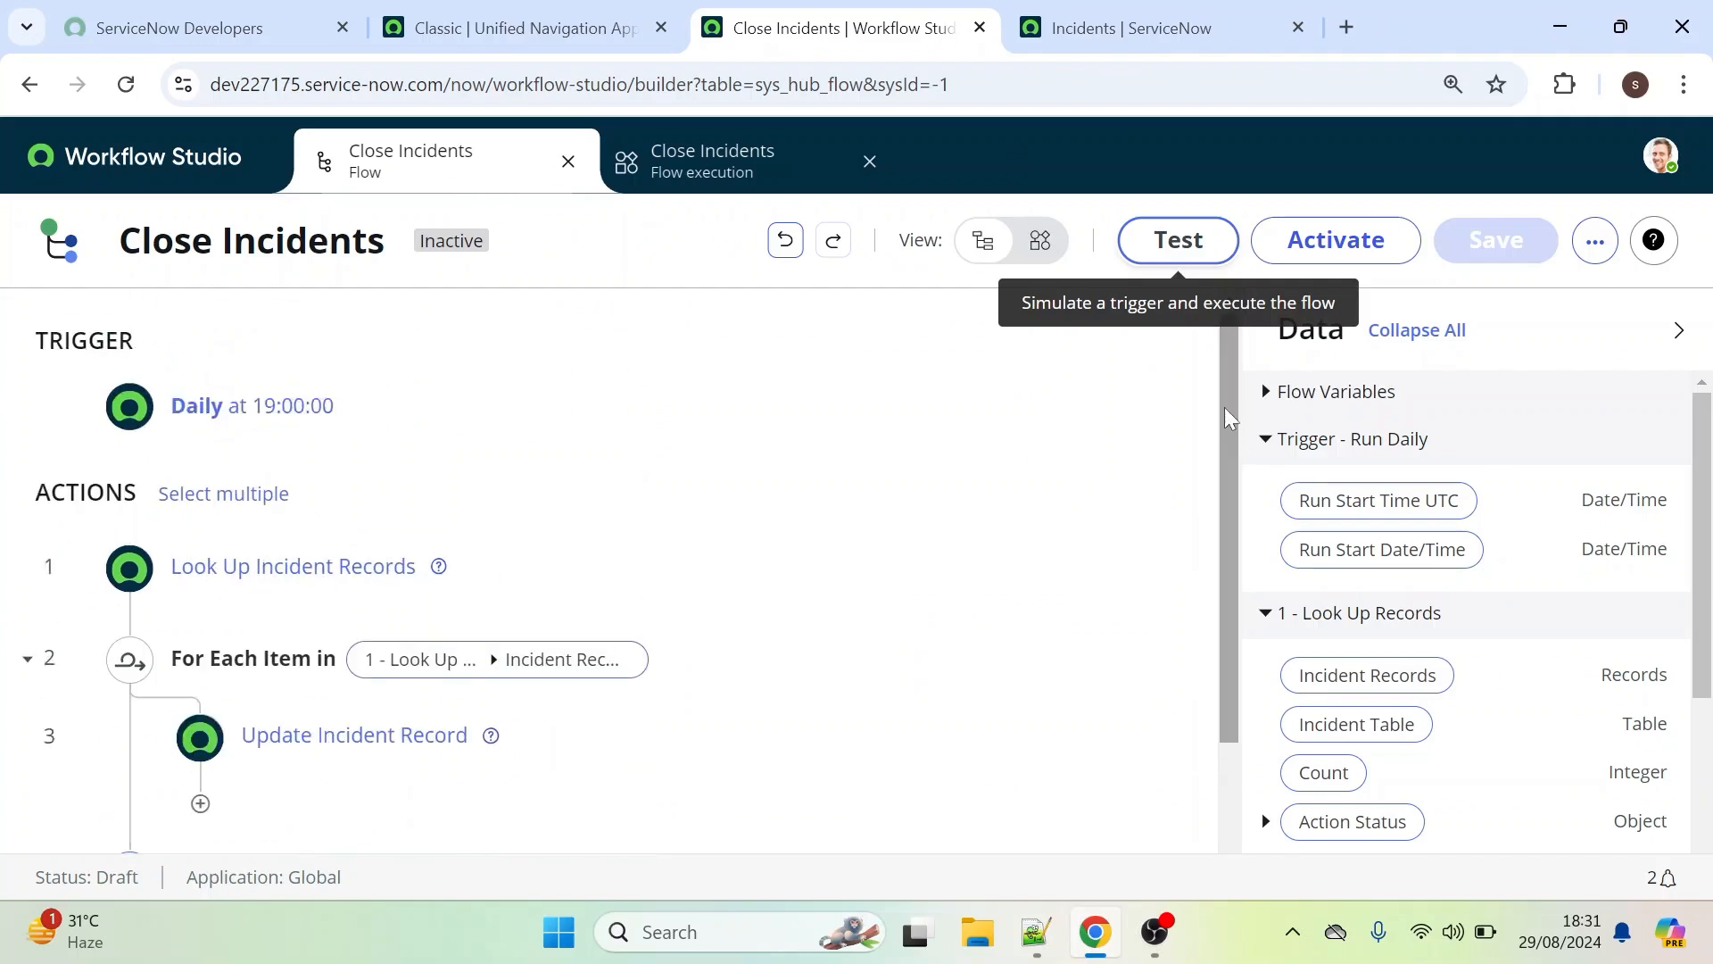